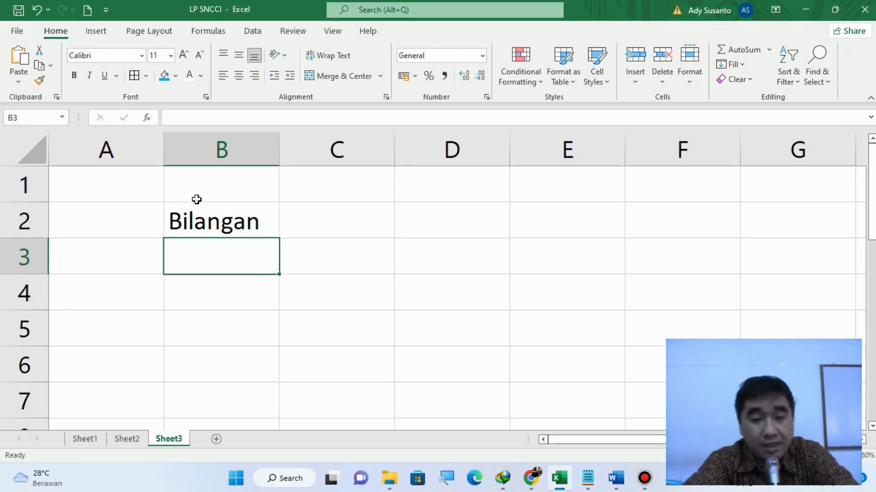
# - Enter the small decimal numbers 0,000456 in B3 and 0,006754 in B4, under the Bilangan header
pyautogui.write('0')
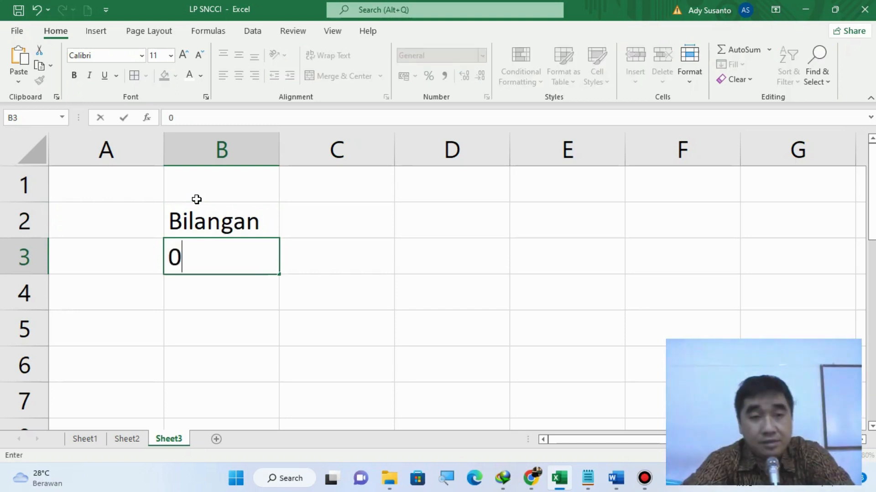
pyautogui.write(',')
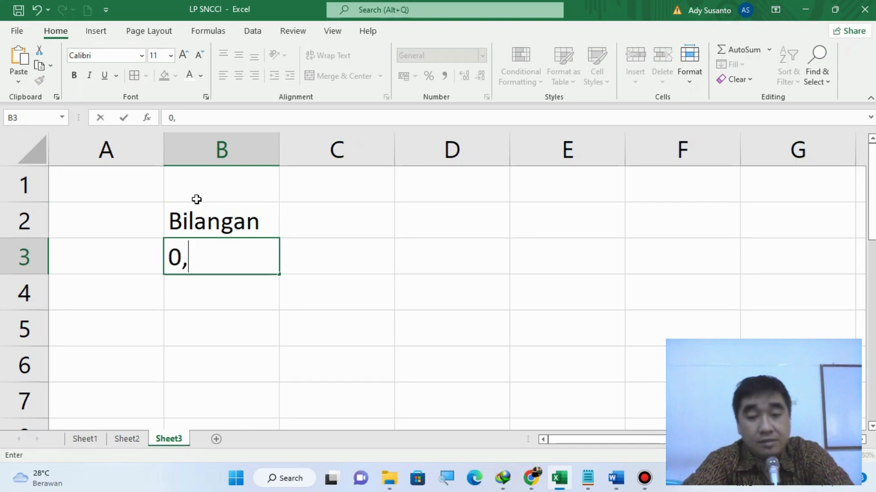
pyautogui.write('0004')
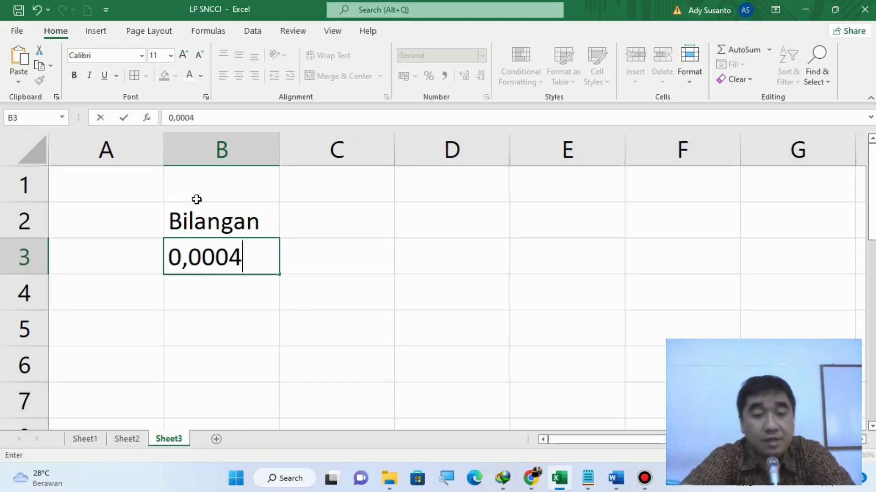
pyautogui.write('56')
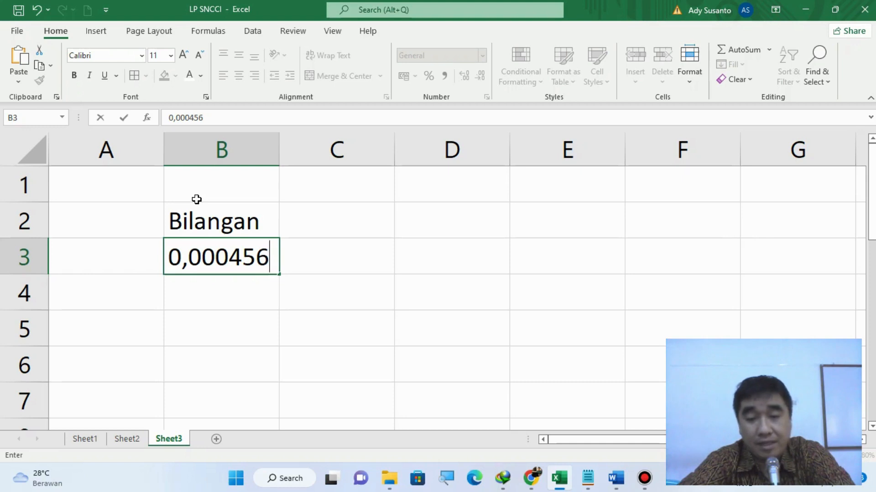
pyautogui.press('Return')
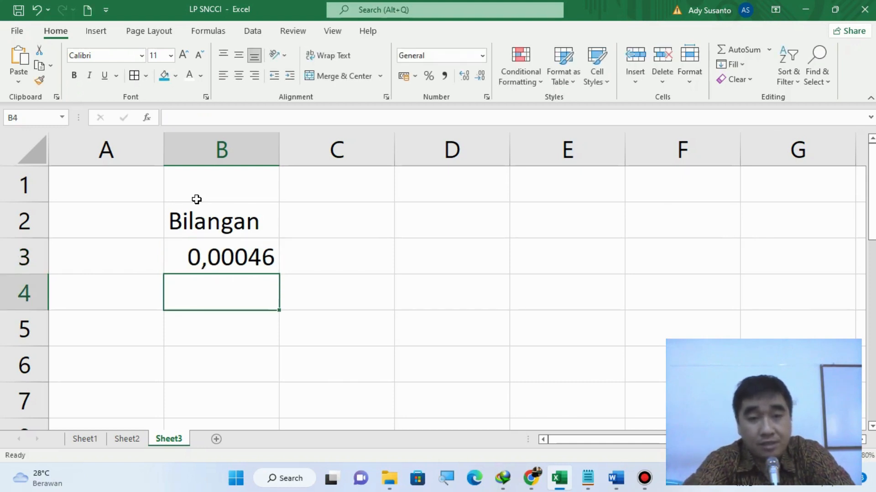
pyautogui.write('0,')
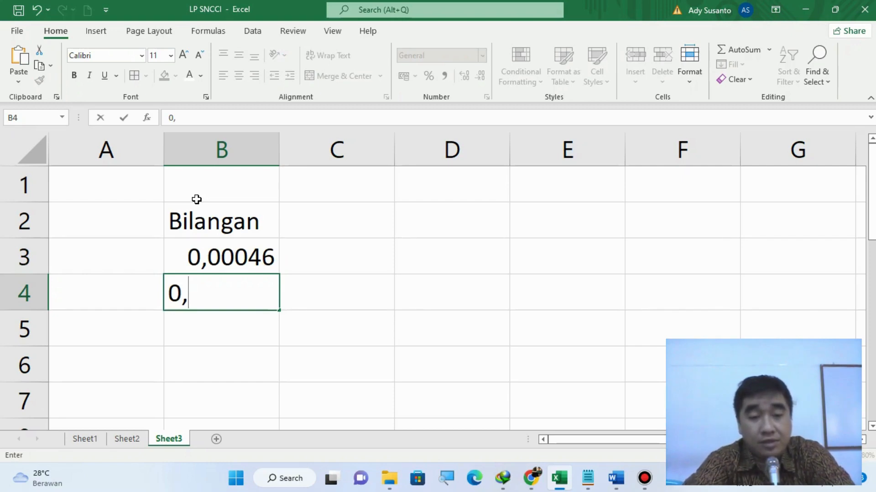
pyautogui.write('006754')
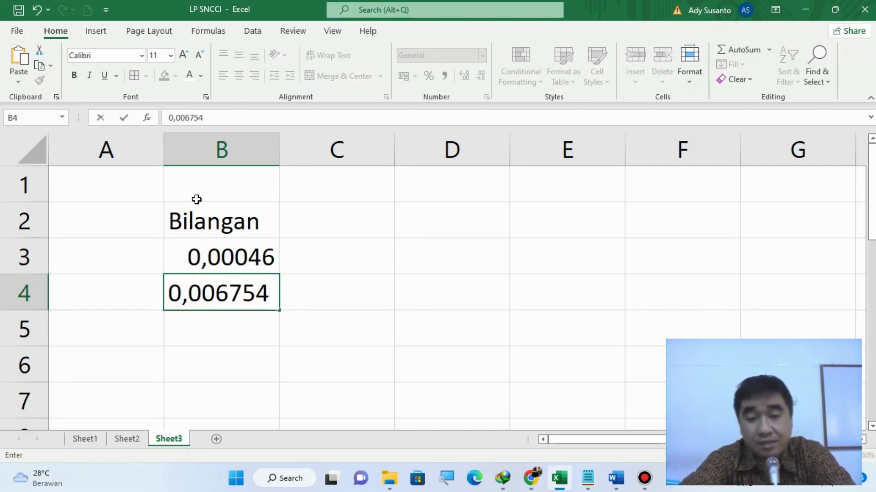
pyautogui.press('Return')
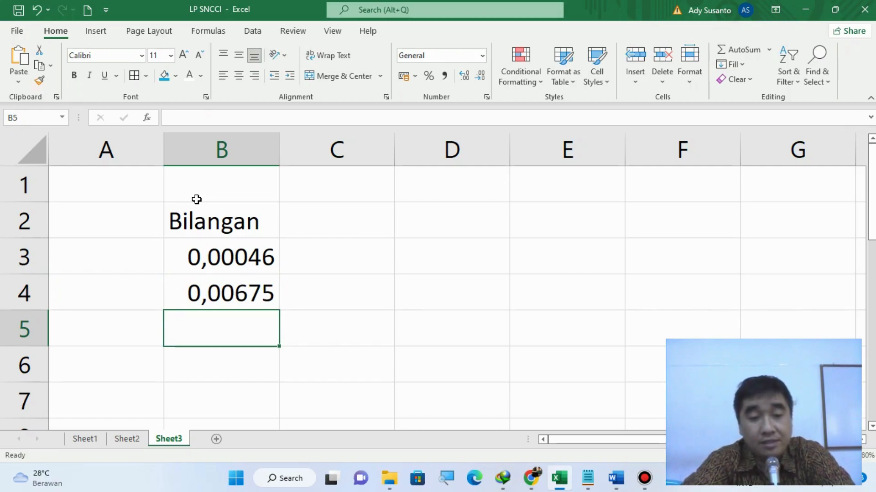
# - Enter the large numbers 4568000 in B5 and 100500000 in B6
pyautogui.write('45')
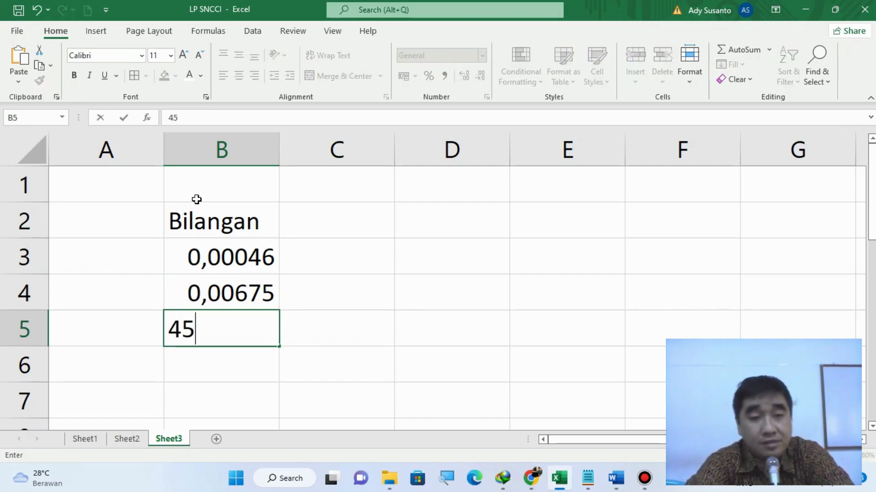
pyautogui.write('68000')
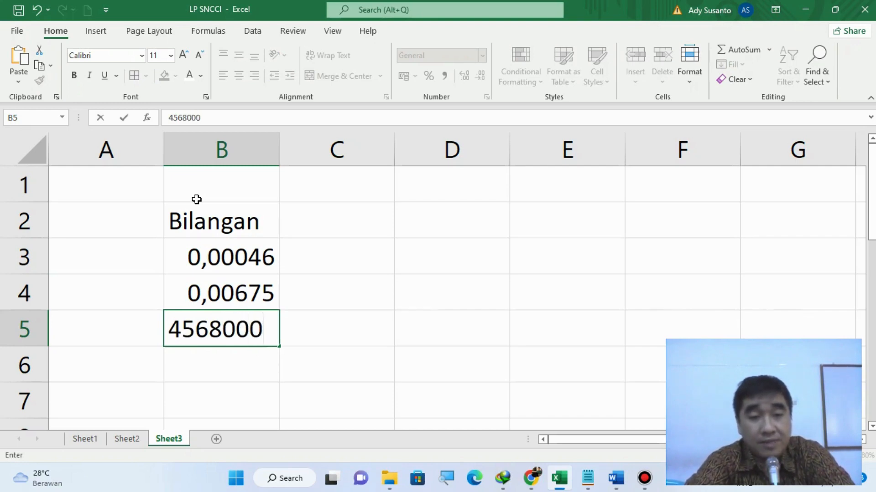
pyautogui.press('Return')
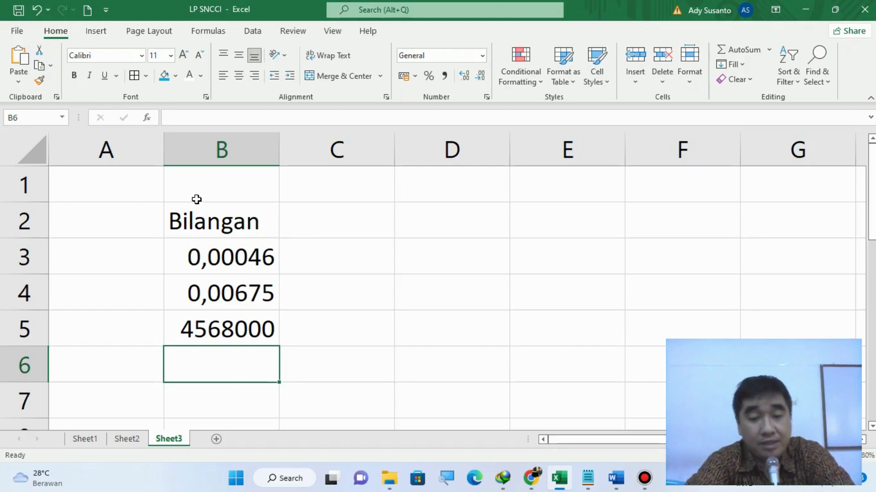
pyautogui.write('1105')
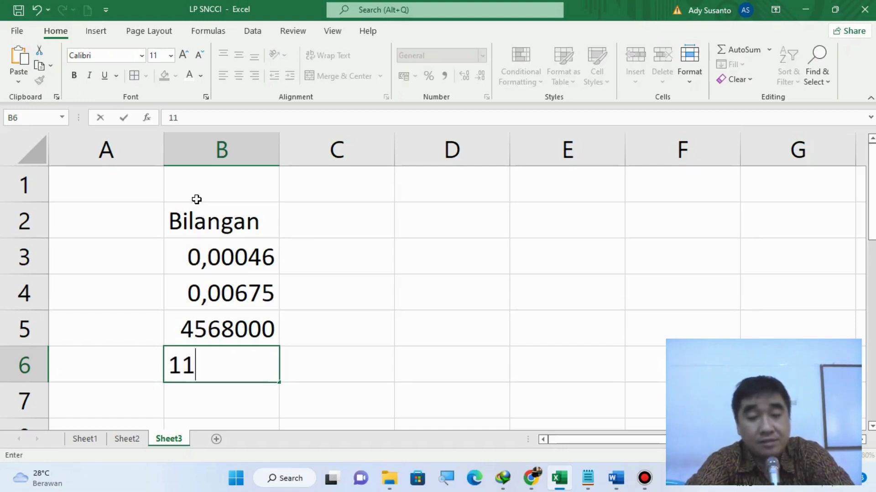
pyautogui.press('BackSpace')
pyautogui.press('BackSpace')
pyautogui.press('BackSpace')
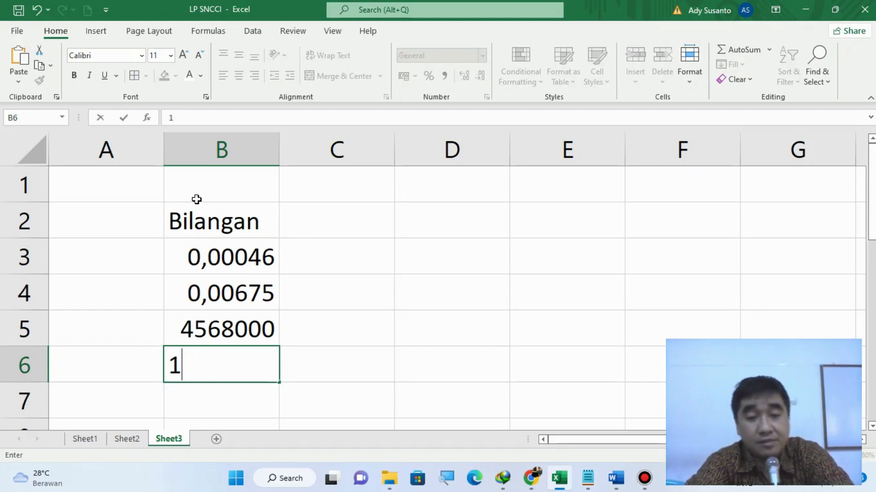
pyautogui.write('00')
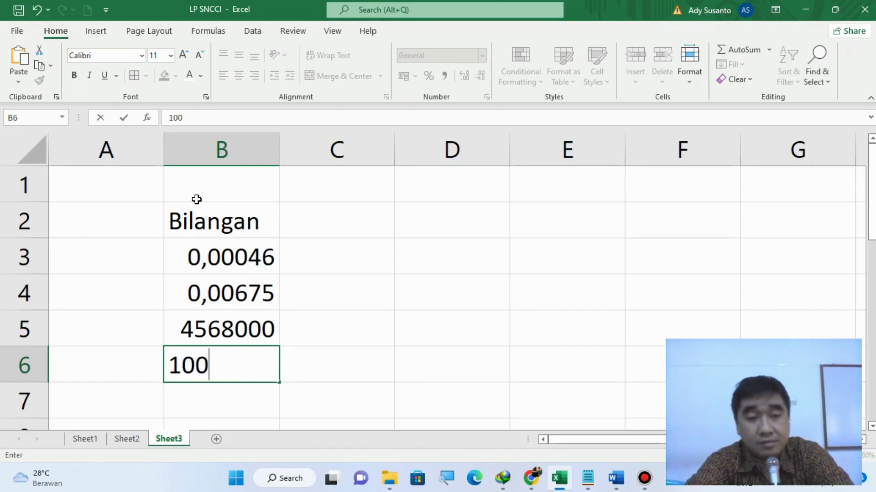
pyautogui.write('500')
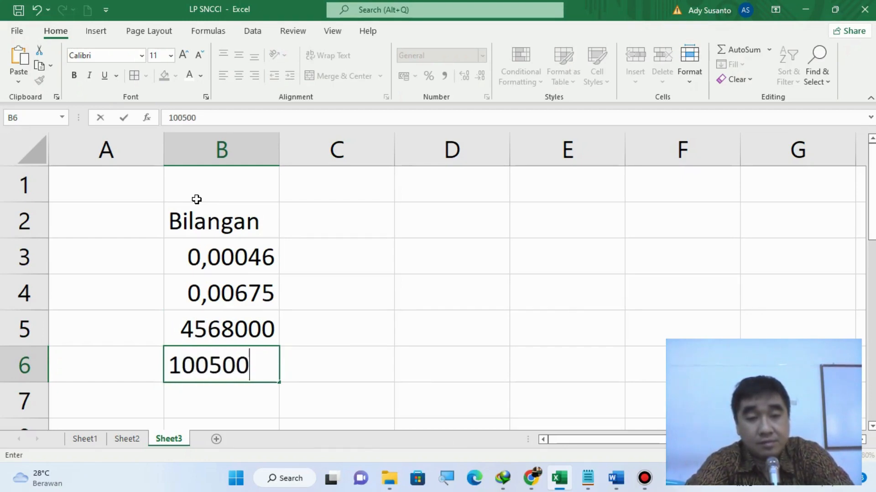
pyautogui.write('000')
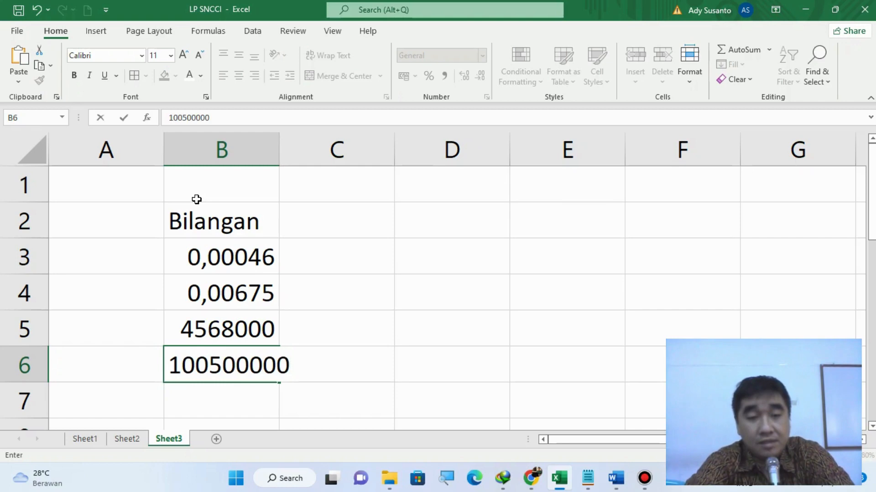
pyautogui.press('Return')
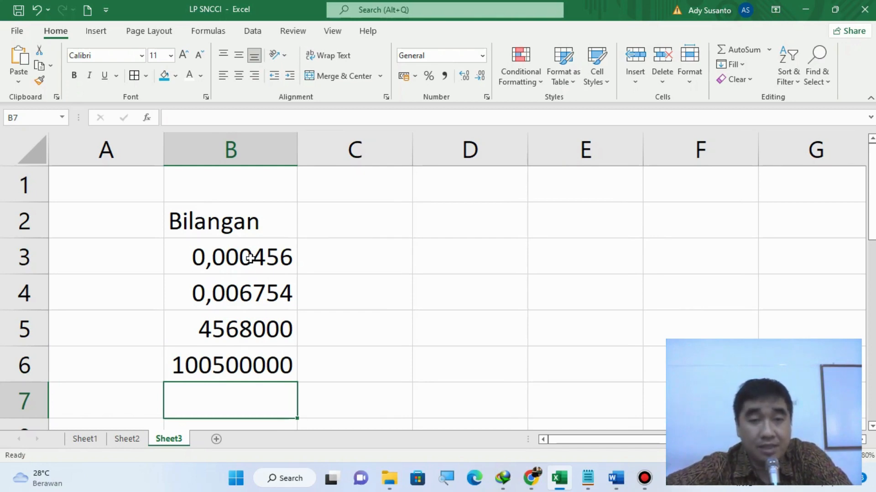
# - Format the numbers in B3:B6 with the Scientific category and 2 decimal places
pyautogui.moveTo(250, 258); pyautogui.dragTo(245, 358)
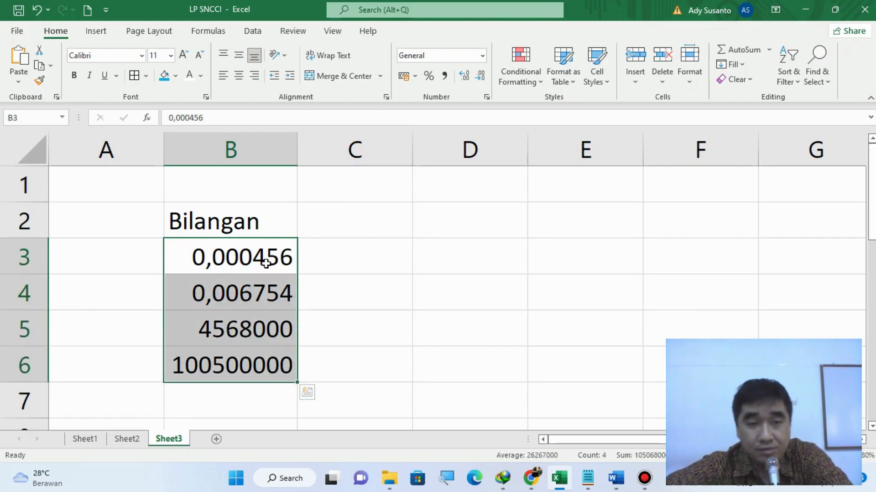
pyautogui.rightClick(232, 330)
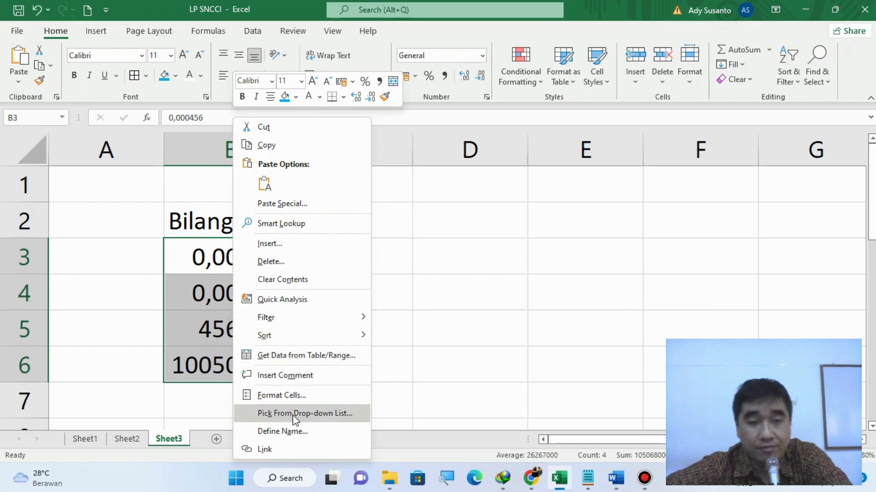
pyautogui.click(318, 396)
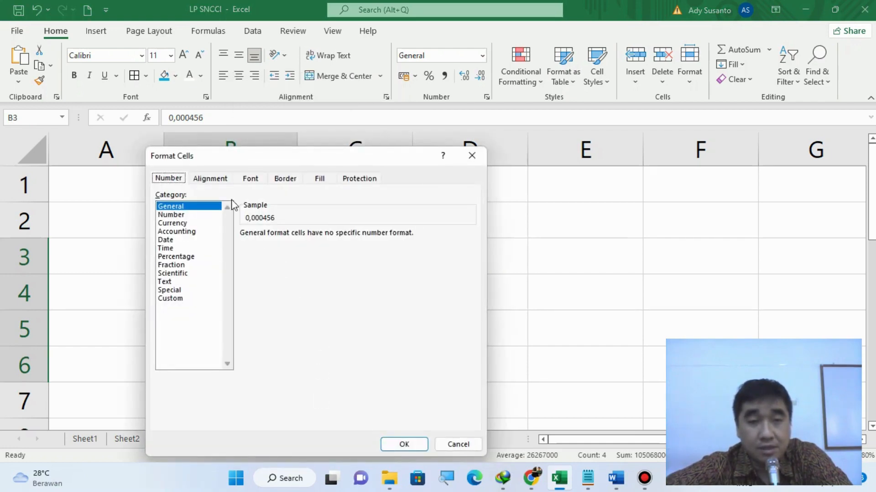
pyautogui.moveTo(249, 152); pyautogui.dragTo(348, 94)
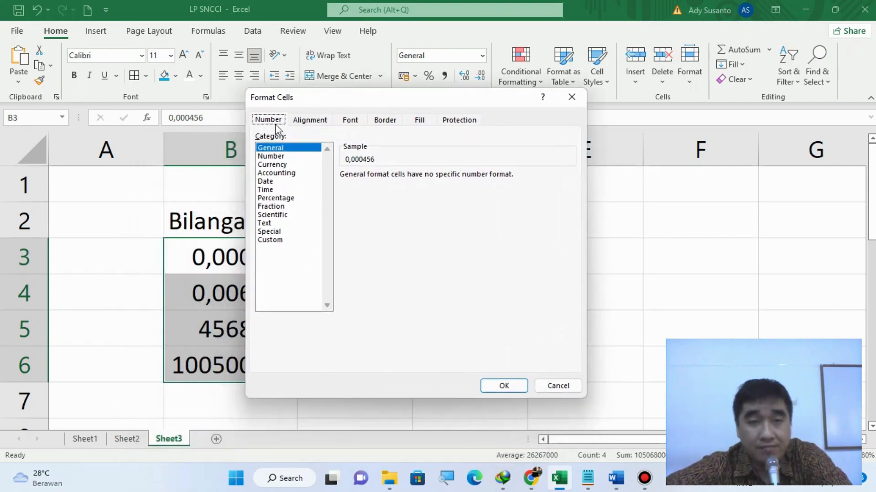
pyautogui.click(279, 216)
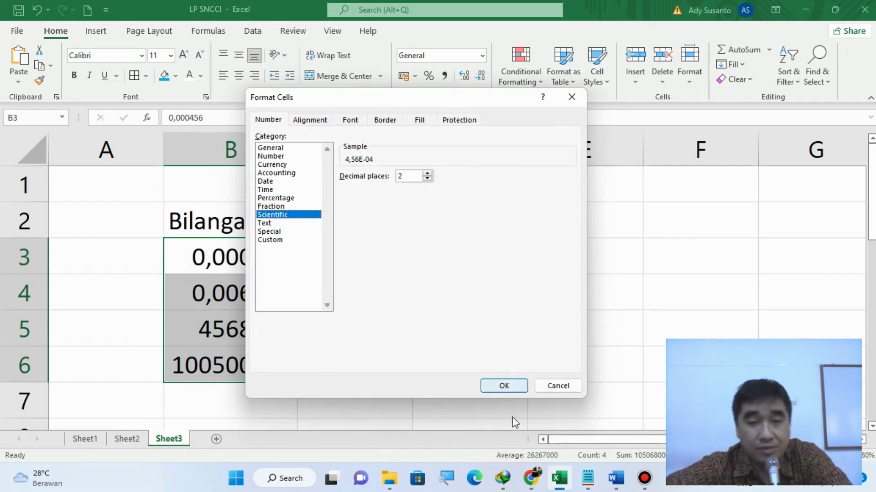
pyautogui.click(513, 384)
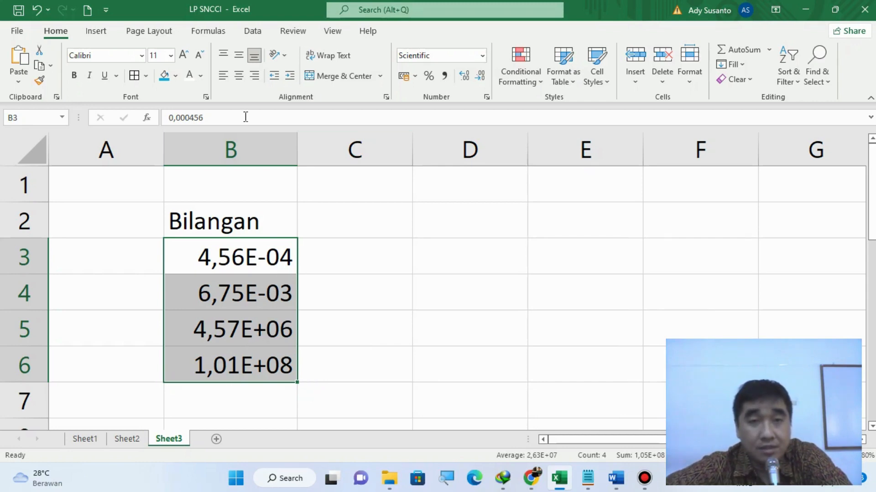
# - Set the scientific format of B3:B6 to 3 decimal places
pyautogui.rightClick(240, 313)
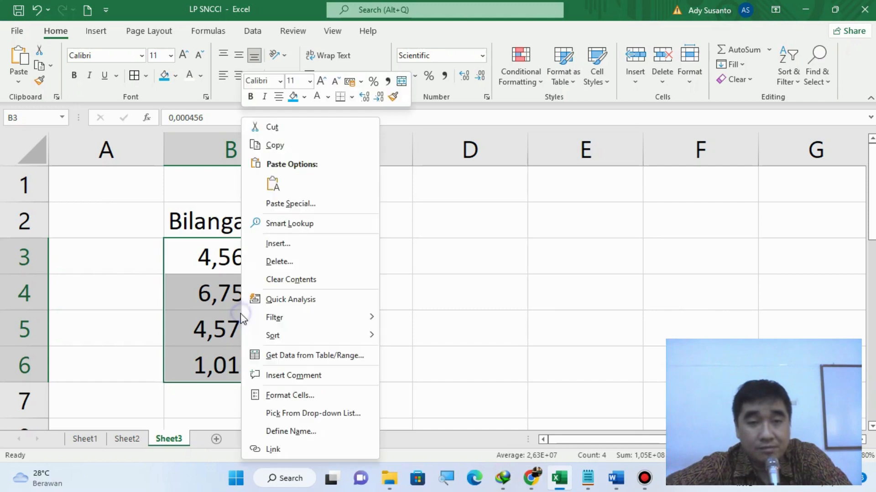
pyautogui.click(361, 403)
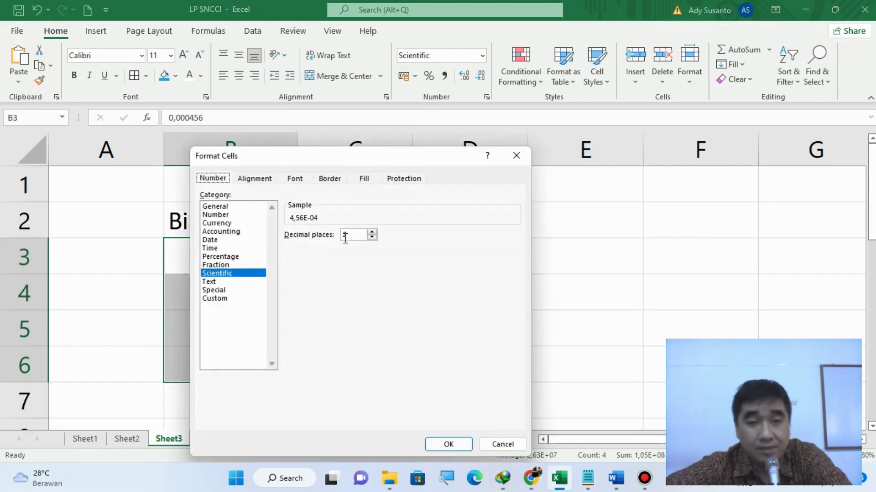
pyautogui.click(372, 232)
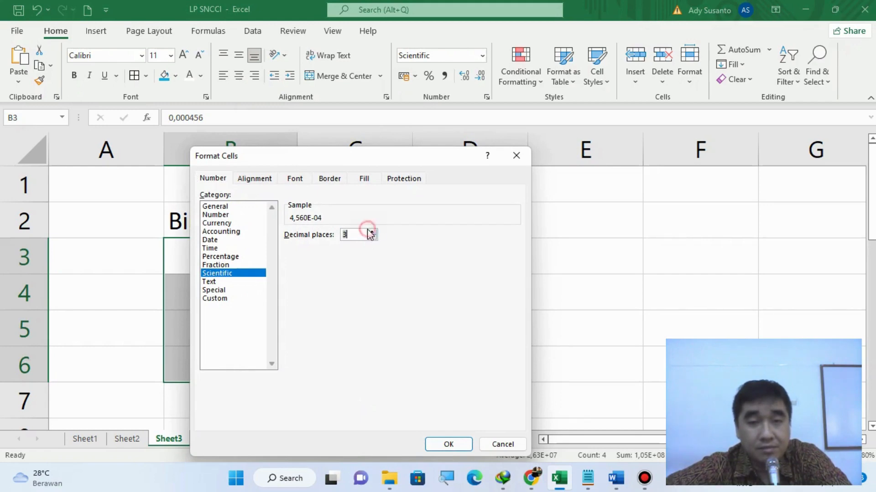
pyautogui.click(464, 444)
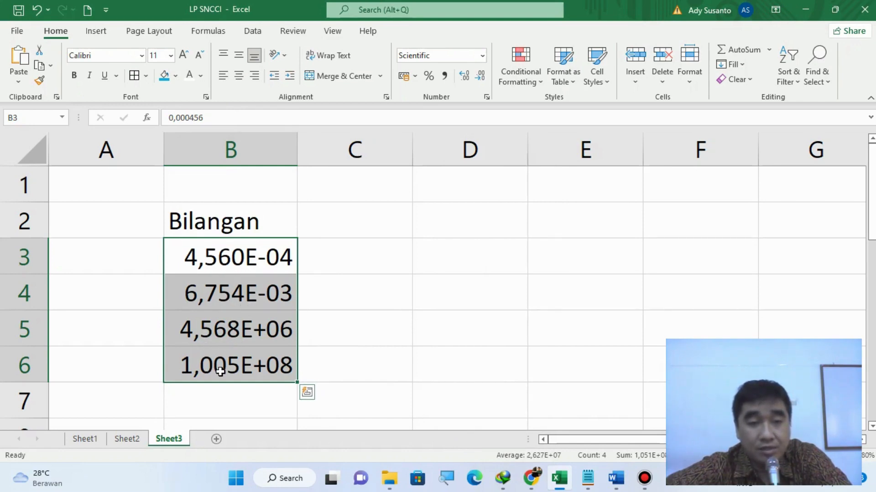
# - Reduce the scientific format of B3:B6 to 1 decimal place
pyautogui.rightClick(256, 309)
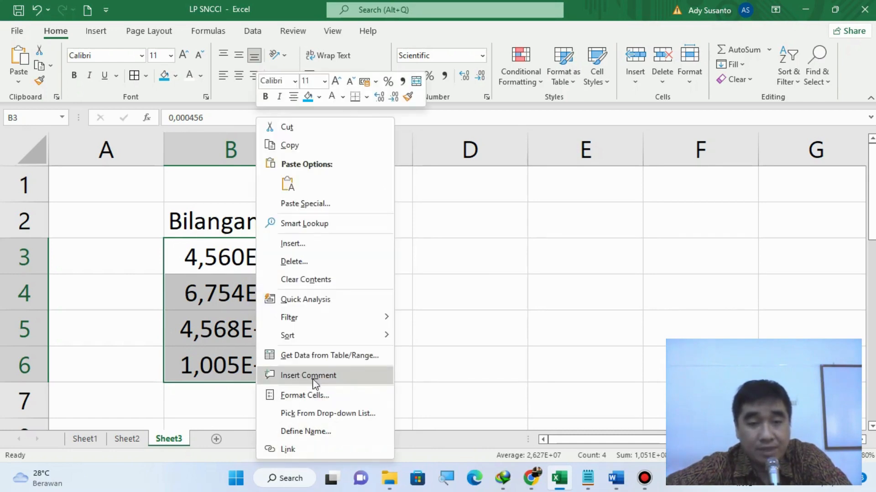
pyautogui.click(313, 395)
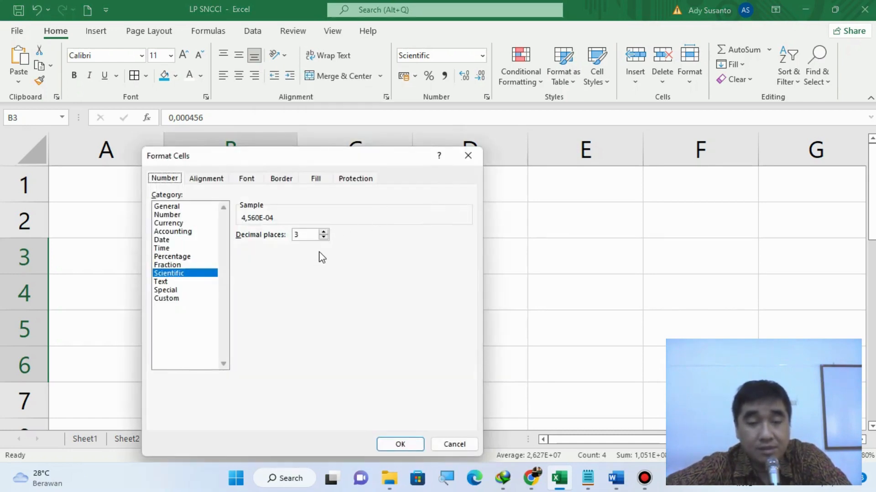
pyautogui.click(326, 237)
pyautogui.click(326, 238)
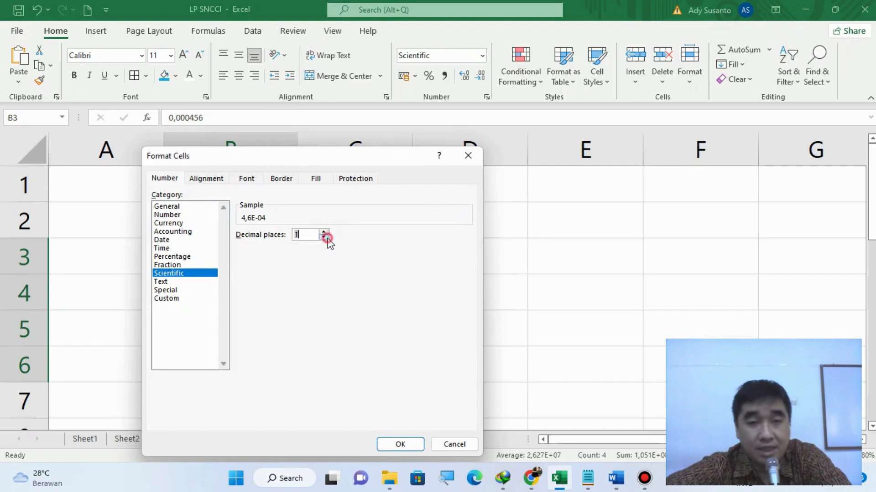
pyautogui.click(399, 443)
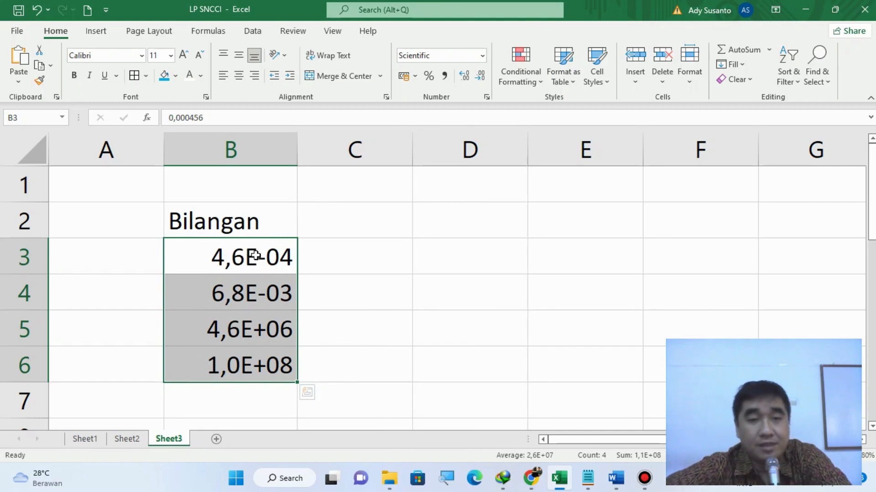
# - Enter the column header "Nomor HP" in C2, beside the Bilangan header
pyautogui.click(362, 227)
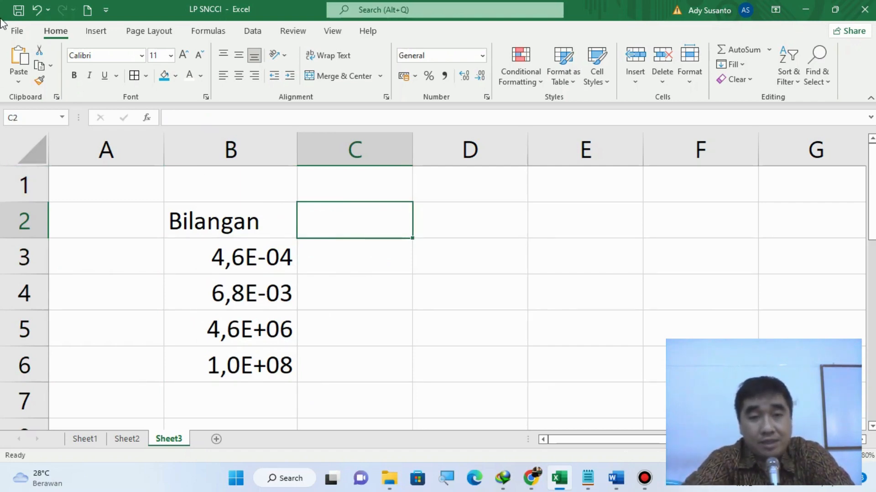
pyautogui.write('Nomo')
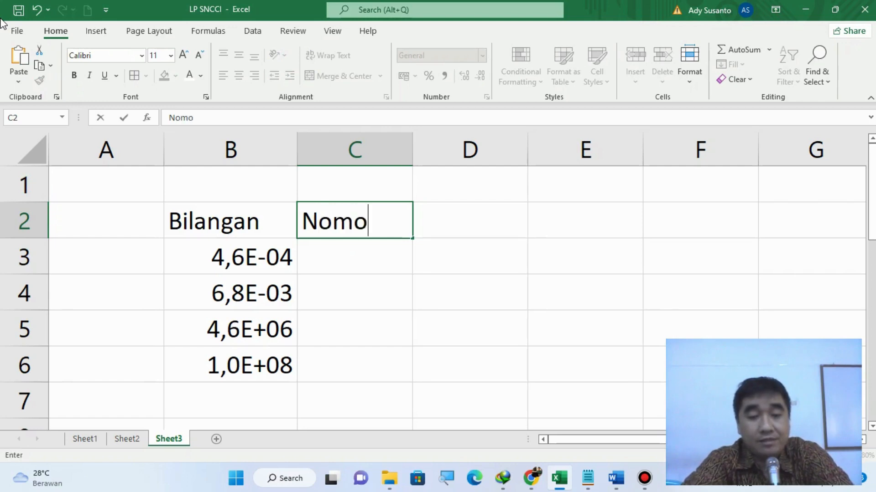
pyautogui.write('r HP')
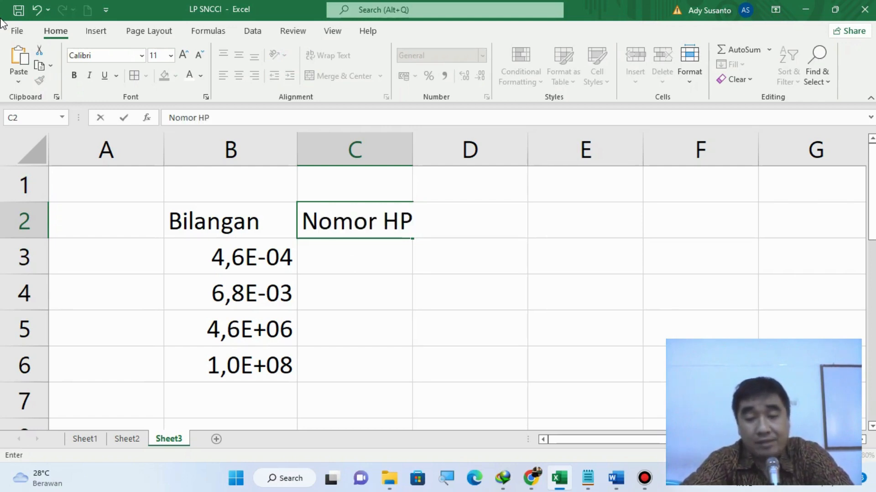
pyautogui.press('Return')
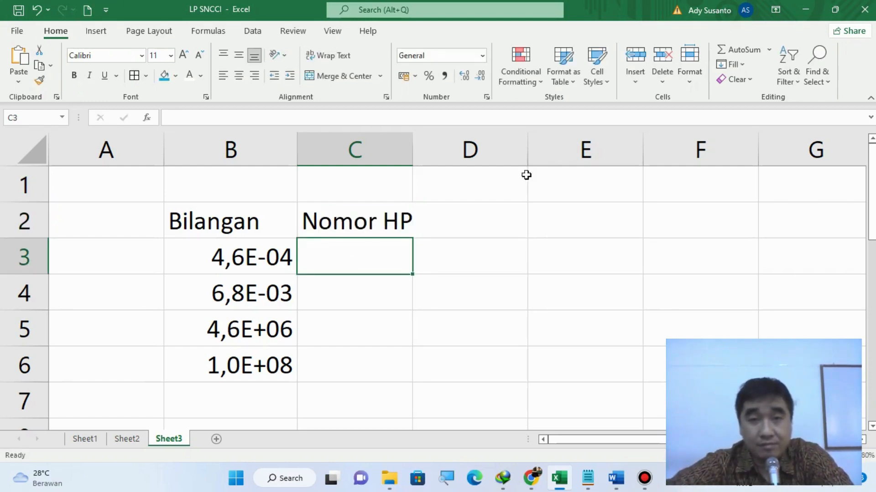
# - Widen column C to fit its header, and write a sample mobile number with a leading zero in Notepad
pyautogui.moveTo(412, 150); pyautogui.dragTo(433, 154)
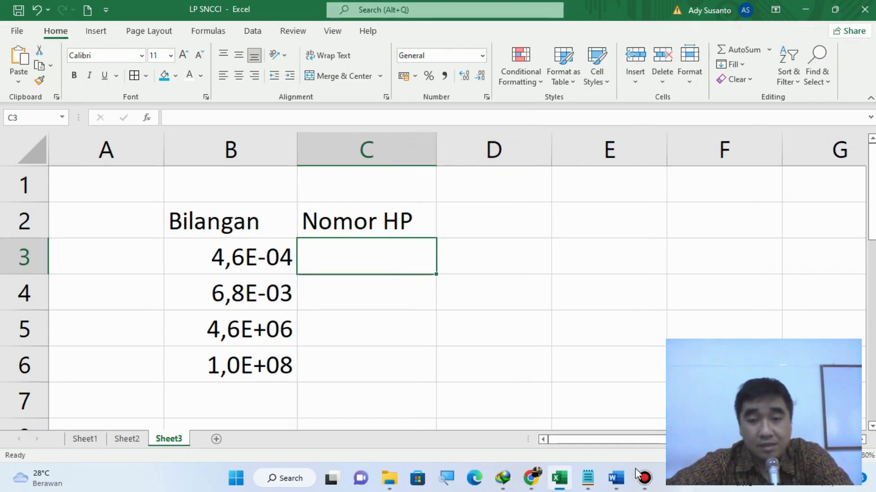
pyautogui.click(588, 478)
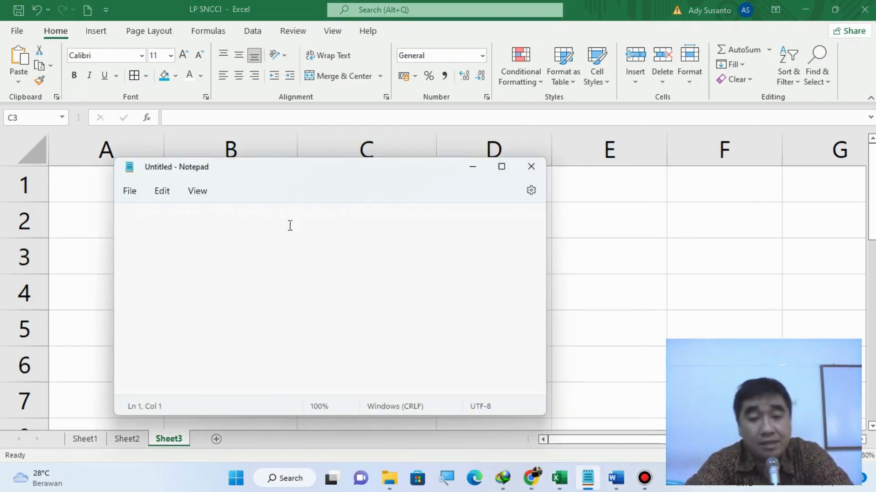
pyautogui.write('0821')
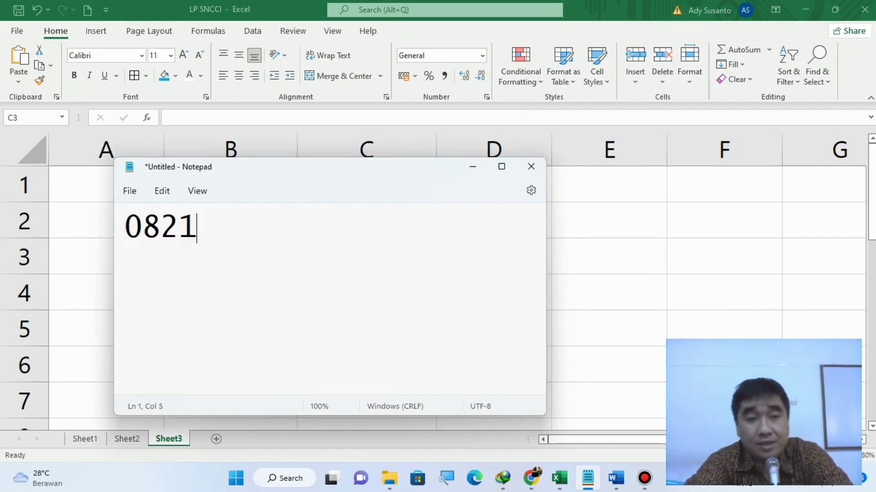
pyautogui.write('22')
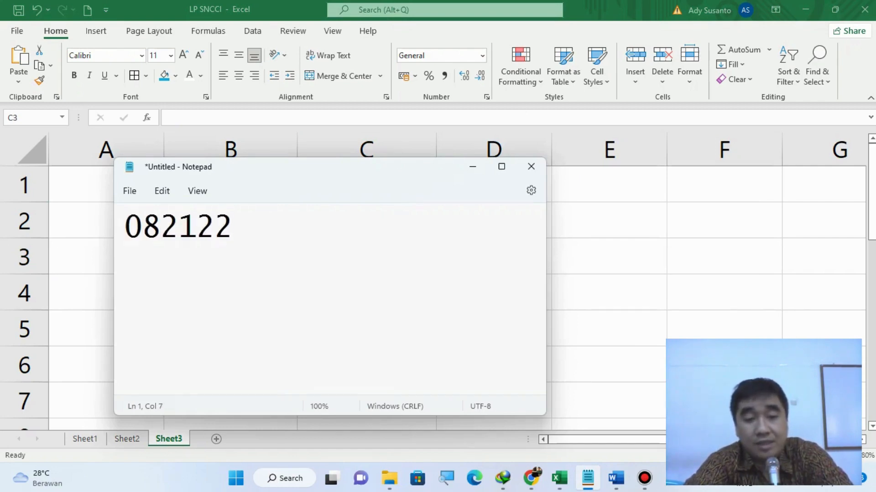
pyautogui.write('334455')
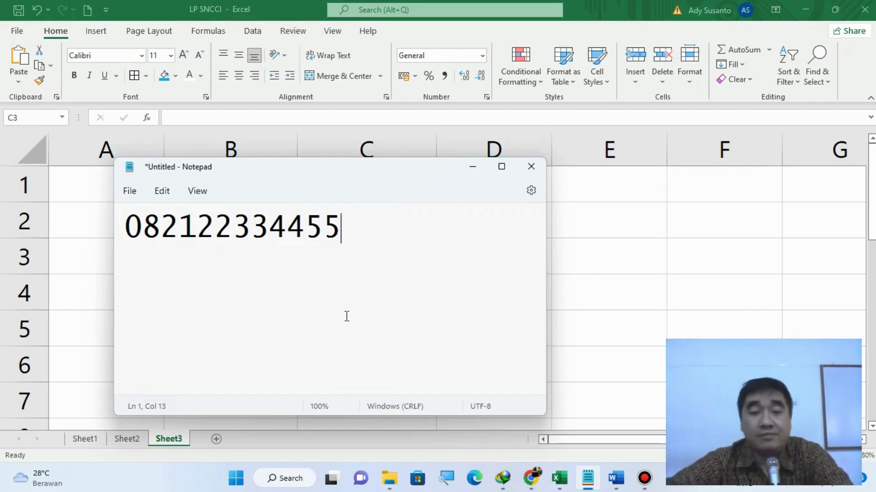
# - Back in Excel, enter the same mobile number in C3 and widen column C to fit all its digits
pyautogui.click(269, 5)
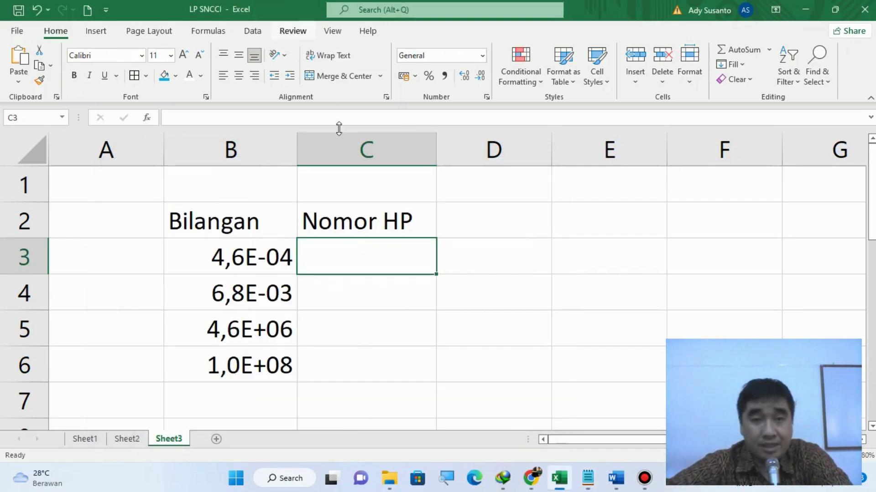
pyautogui.write('0821')
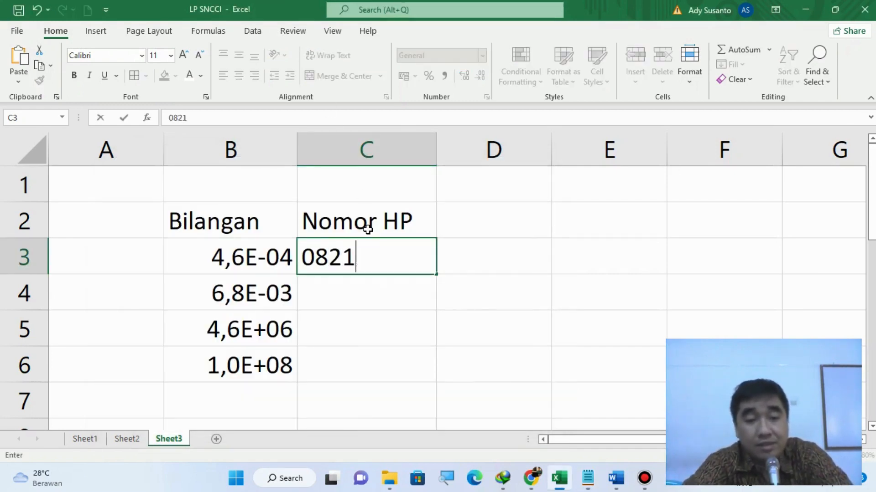
pyautogui.write('22334455')
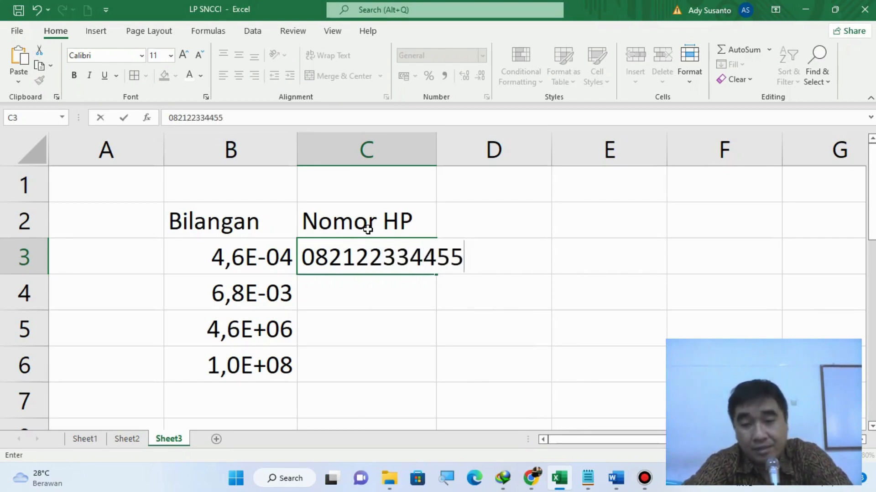
pyautogui.press('Return')
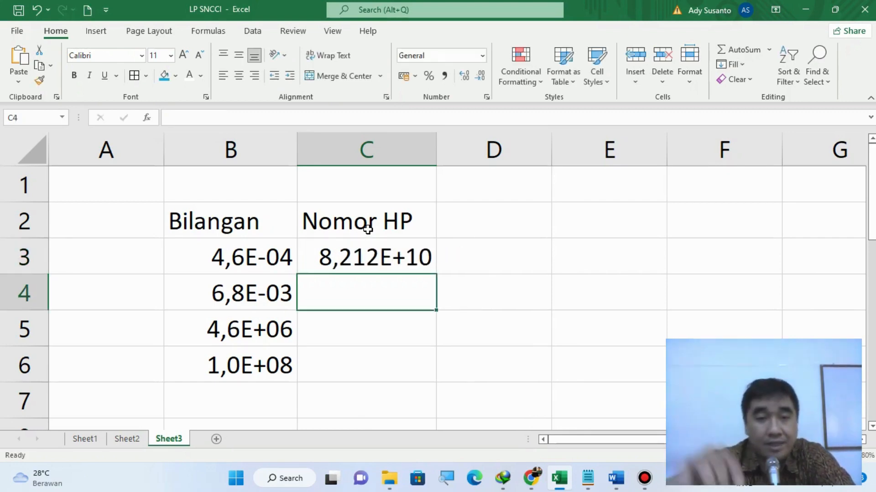
pyautogui.moveTo(437, 152); pyautogui.dragTo(466, 152)
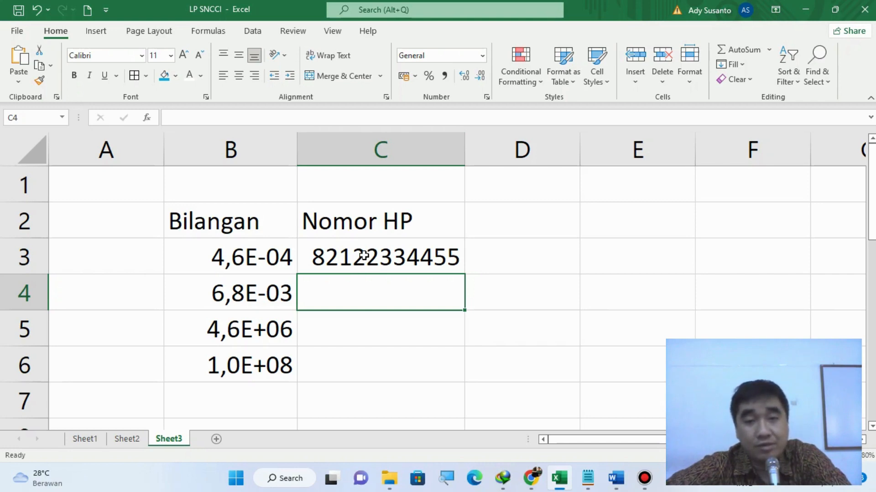
# - Start a Custom number format for C3:C6, replacing the General code with 0
pyautogui.moveTo(363, 255); pyautogui.dragTo(363, 360)
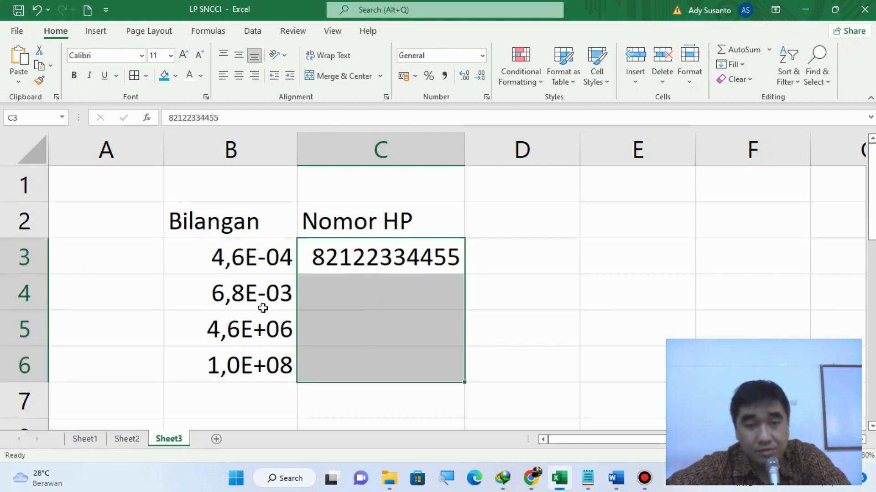
pyautogui.rightClick(406, 263)
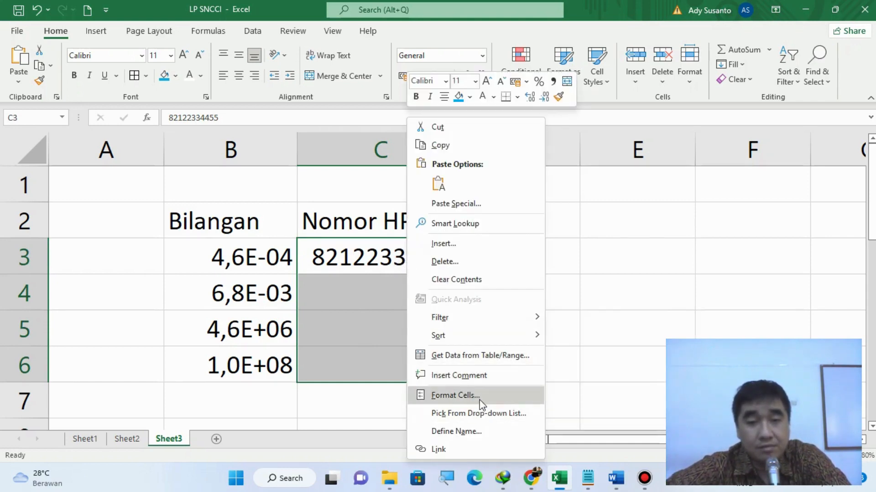
pyautogui.click(480, 396)
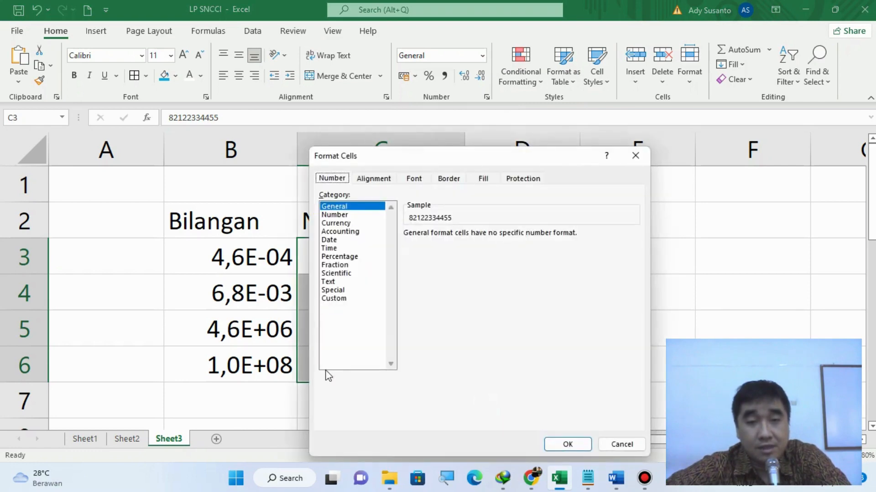
pyautogui.moveTo(445, 163); pyautogui.dragTo(392, 91)
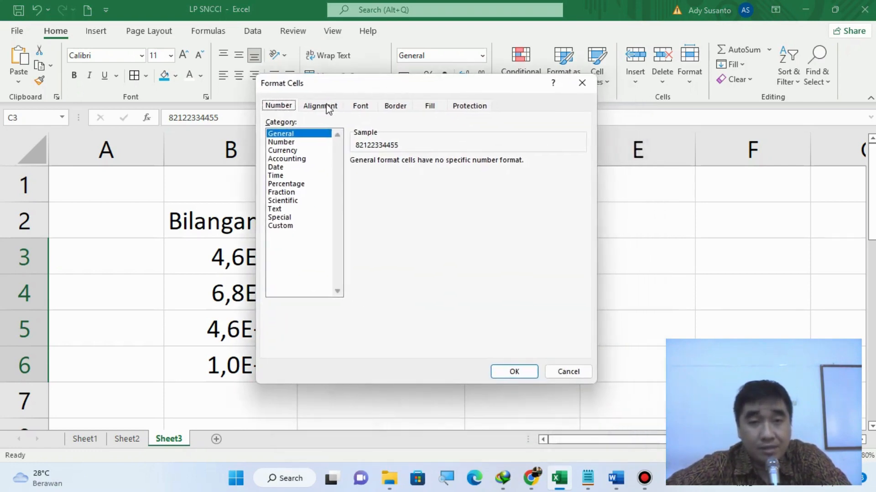
pyautogui.click(283, 227)
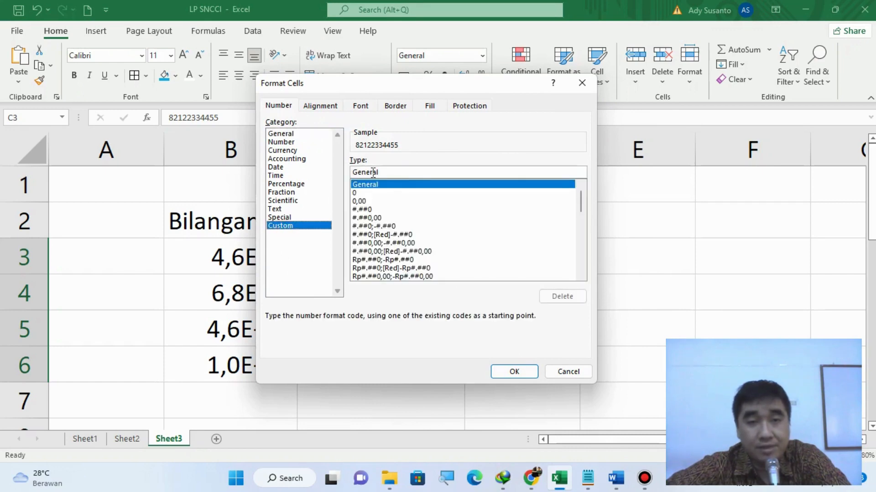
pyautogui.click(394, 172)
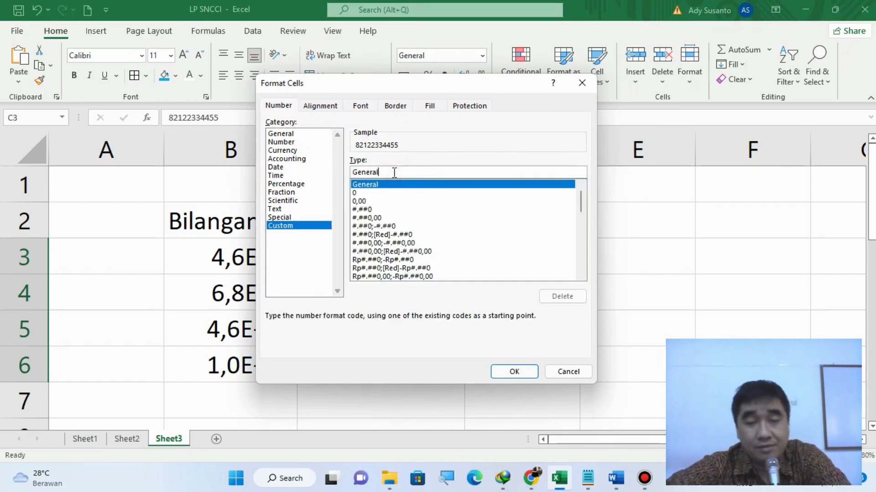
pyautogui.doubleClick(394, 172)
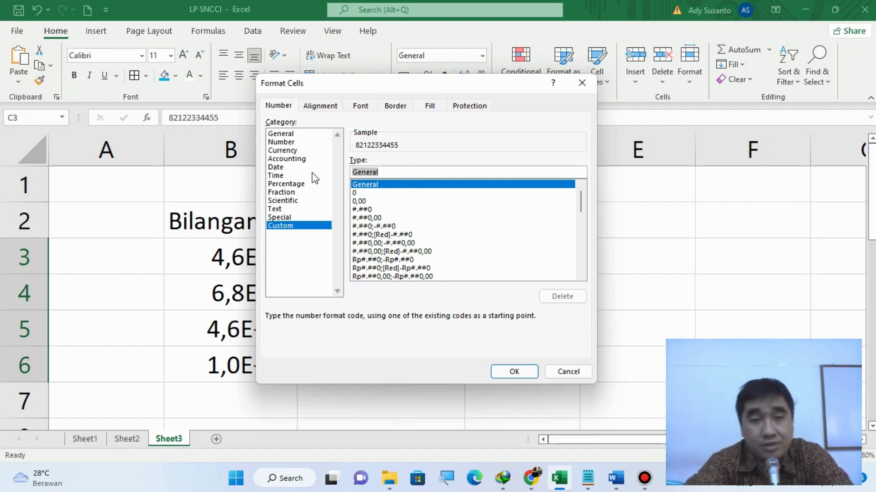
pyautogui.press('BackSpace')
pyautogui.write('0')
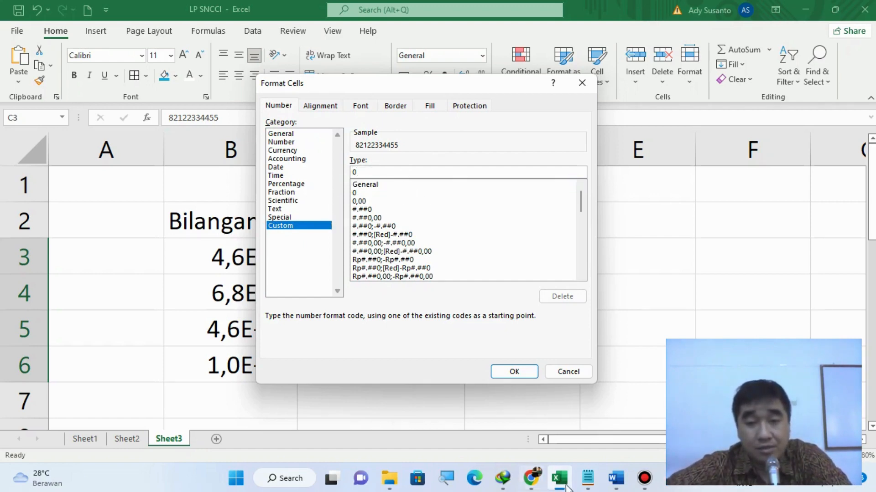
# - Check the digits after the leading zero in Notepad, complete the Excel format code as 0###########, apply it and widen column C
pyautogui.click(586, 479)
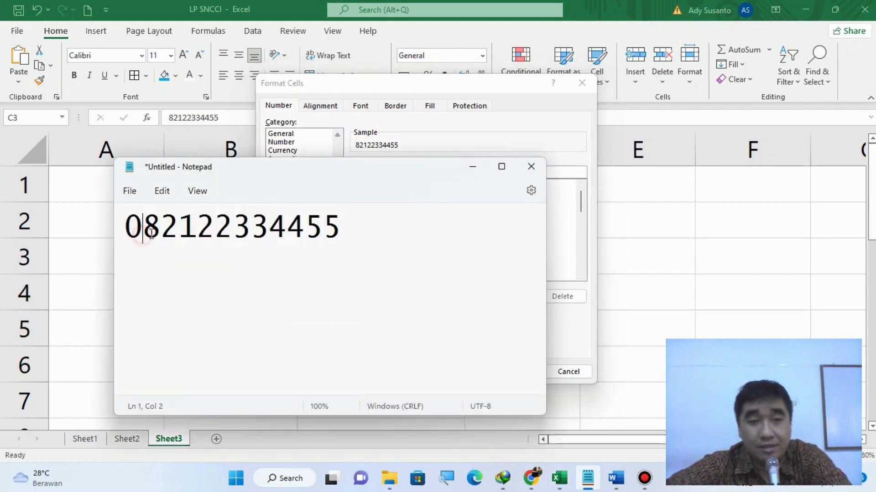
pyautogui.moveTo(143, 235); pyautogui.dragTo(333, 241)
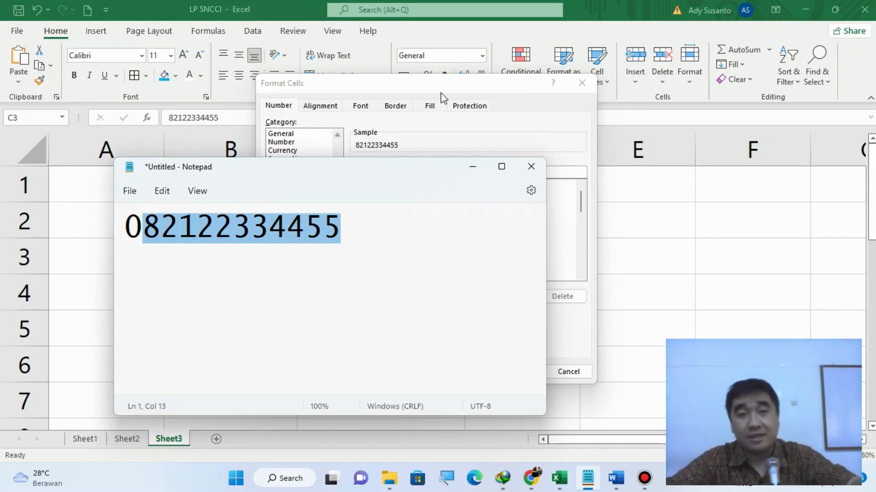
pyautogui.hotkey('alt', 'Tab')
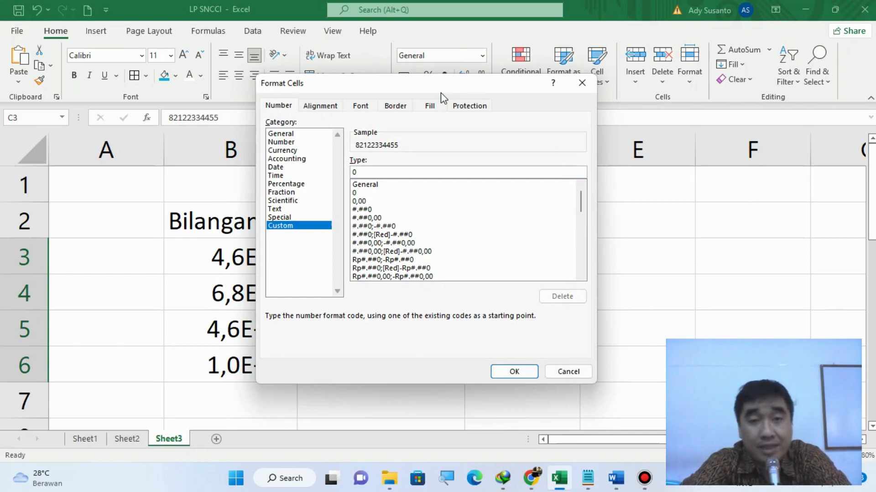
pyautogui.write('####')
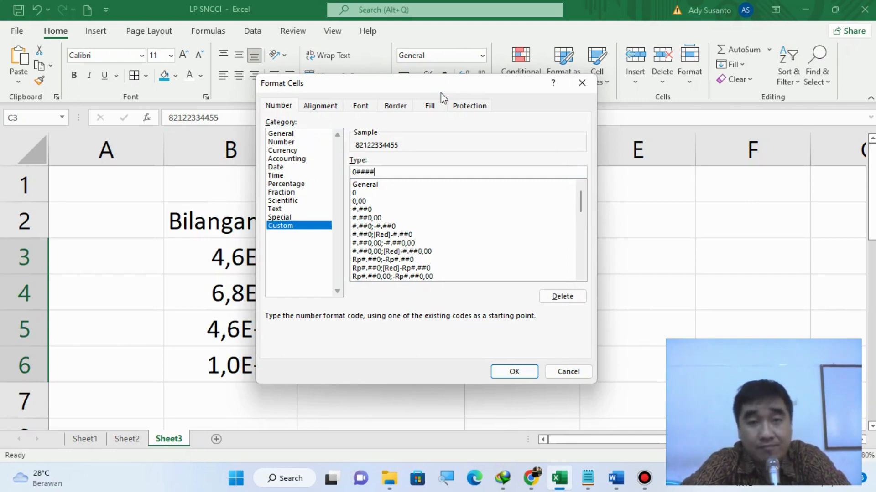
pyautogui.write('#####')
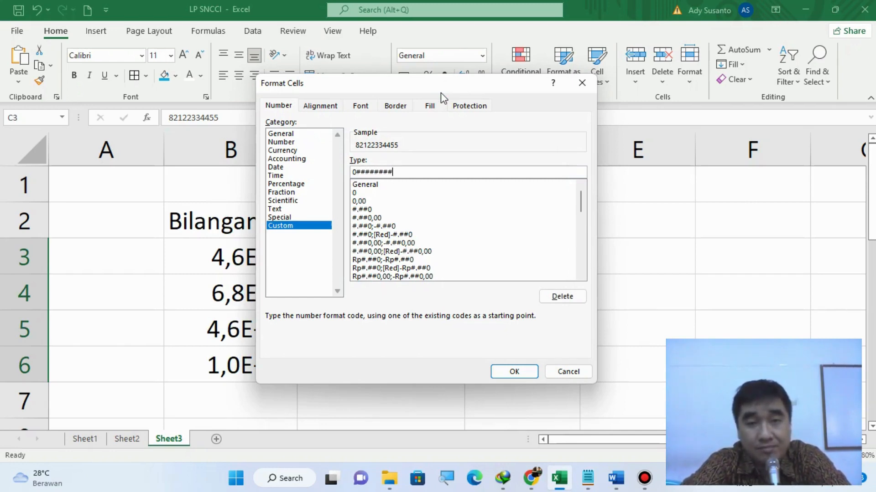
pyautogui.write('##')
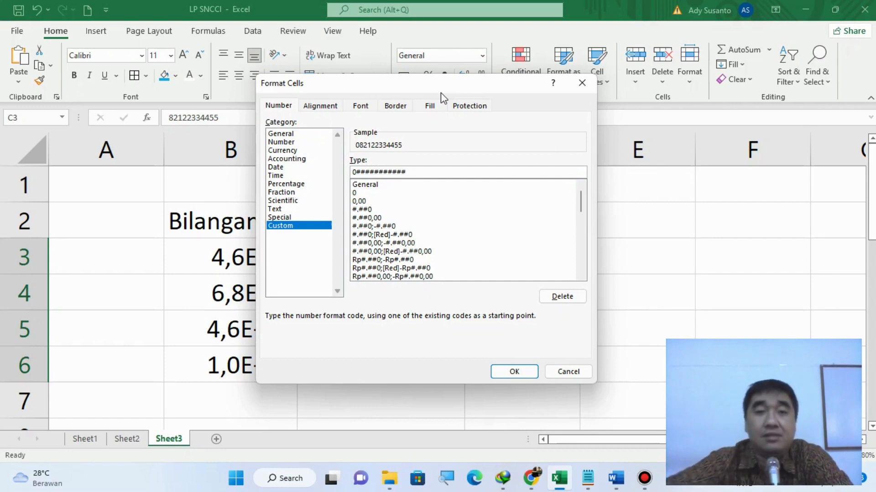
pyautogui.click(513, 369)
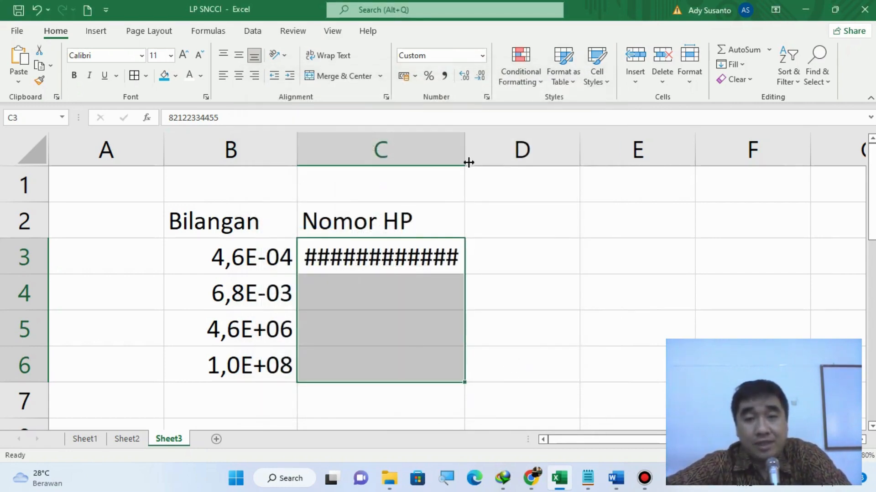
pyautogui.moveTo(469, 162); pyautogui.dragTo(486, 162)
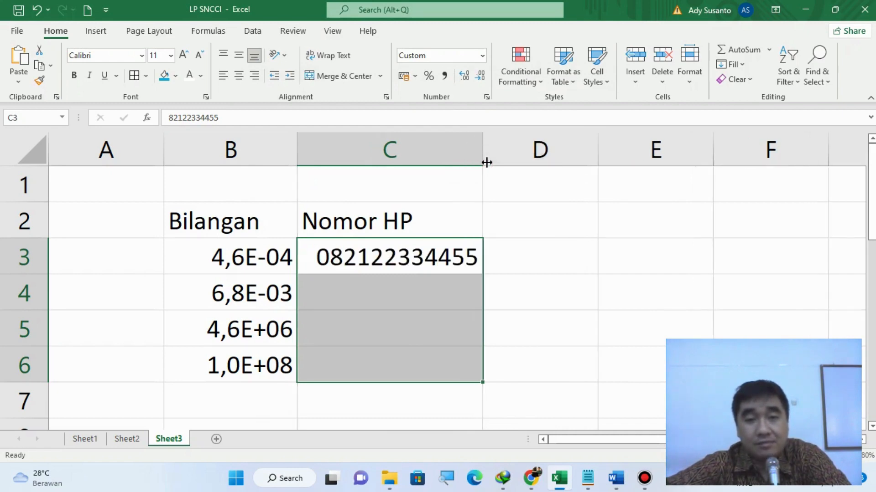
# - Enter the same mobile number, including its leading zero, in C4
pyautogui.click(416, 289)
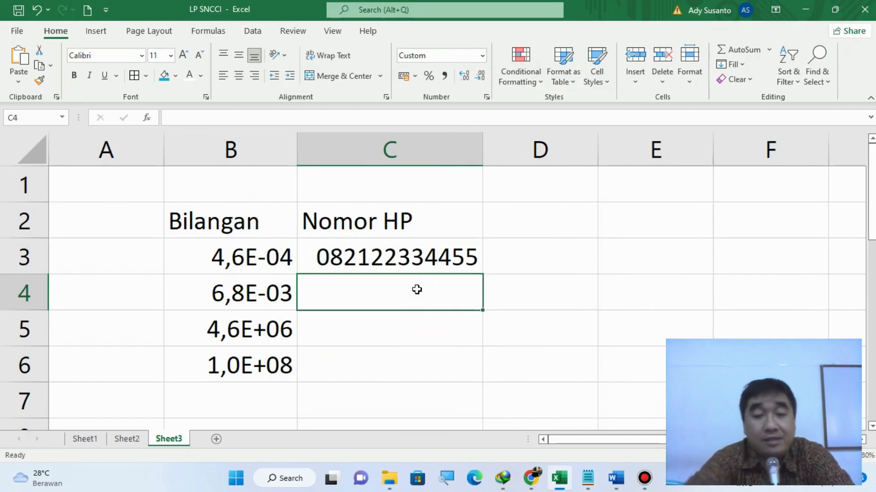
pyautogui.write('082')
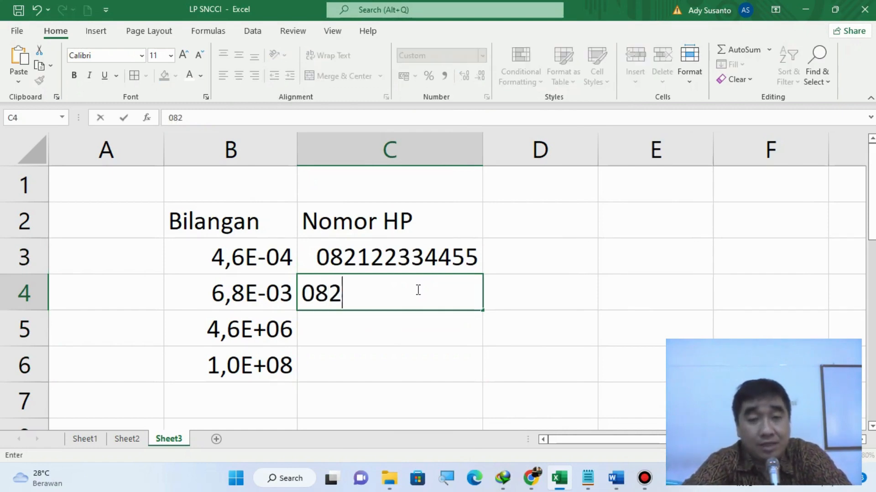
pyautogui.write('12233')
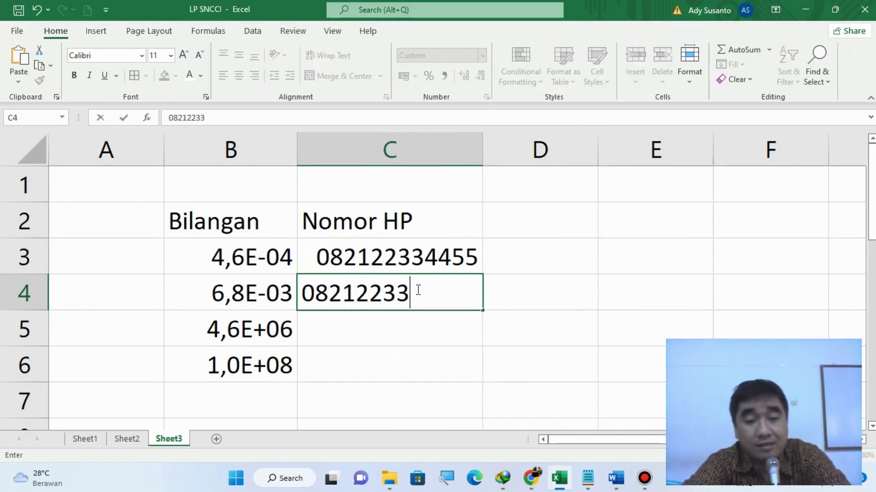
pyautogui.write('4455')
pyautogui.press('Return')
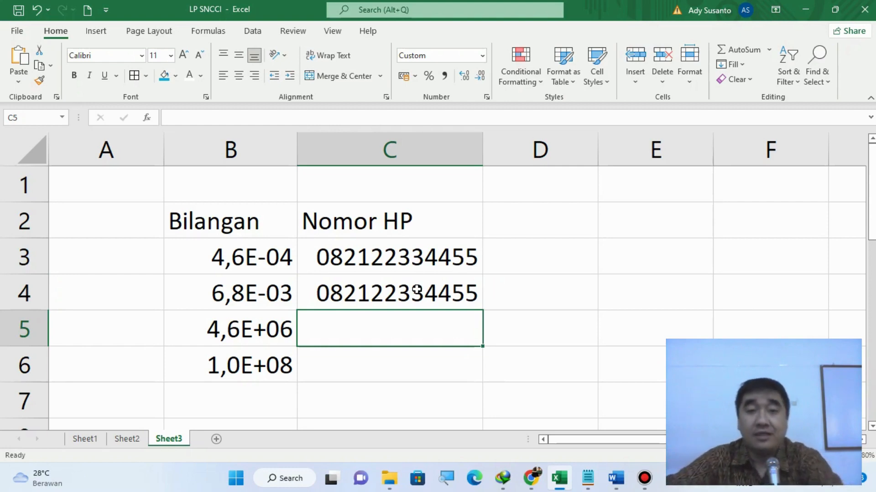
# - Enter a different mobile number with a leading zero in C5 of the Nomor HP column
pyautogui.write('087')
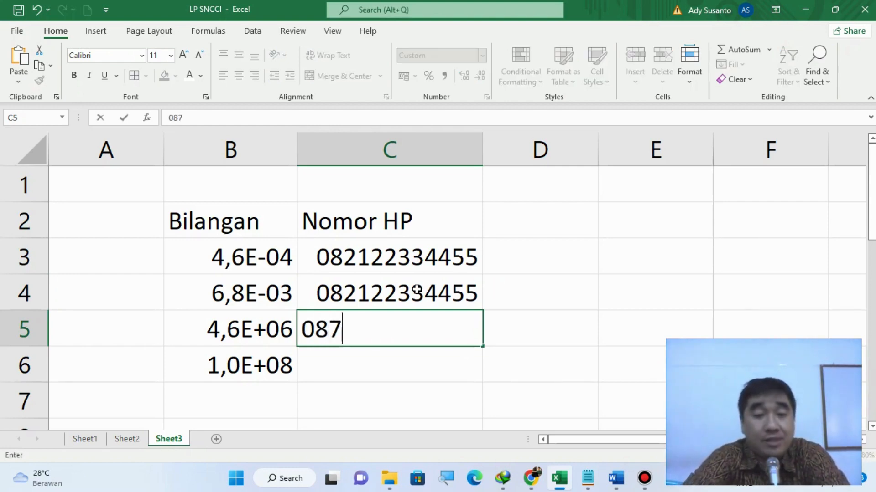
pyautogui.write('877')
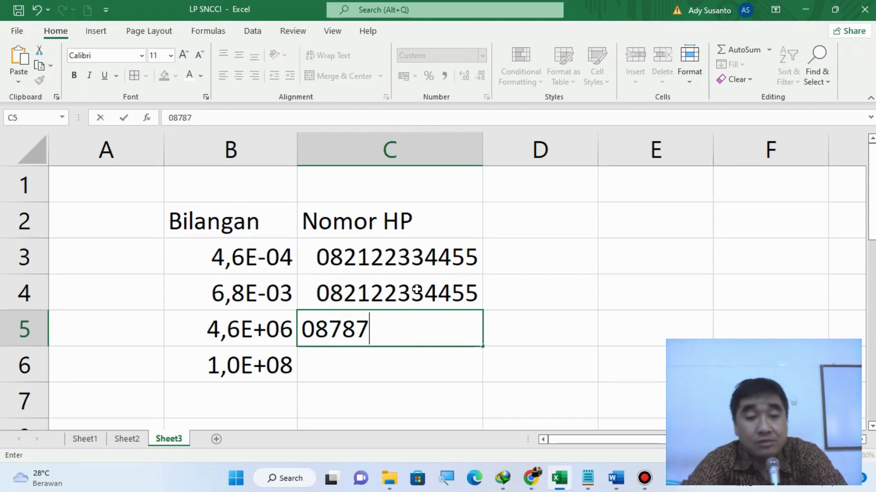
pyautogui.press('BackSpace')
pyautogui.press('BackSpace')
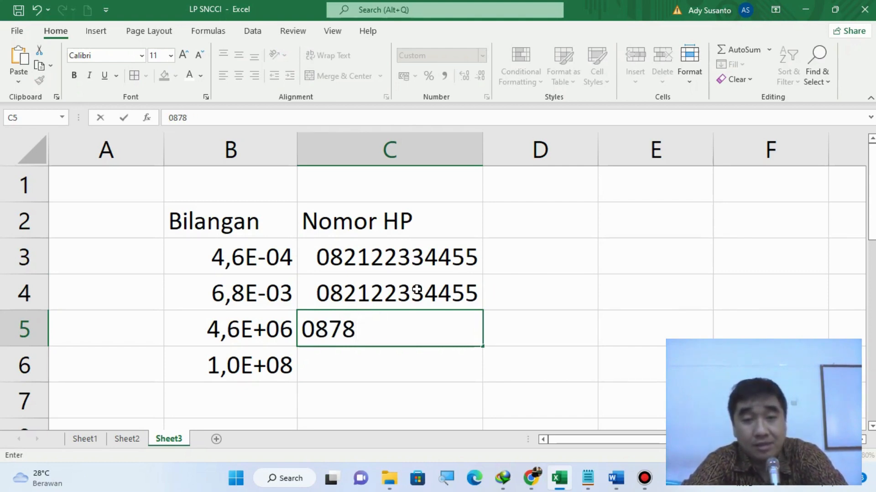
pyautogui.write('2233')
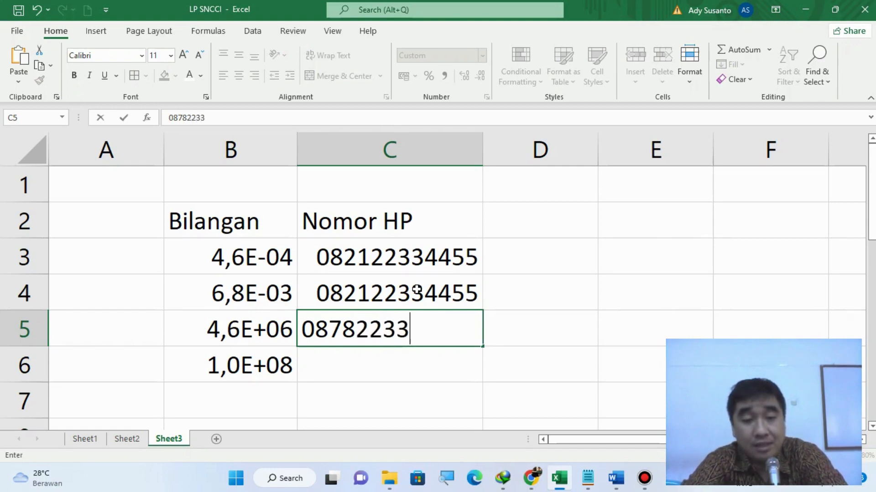
pyautogui.write('4455')
pyautogui.press('Return')
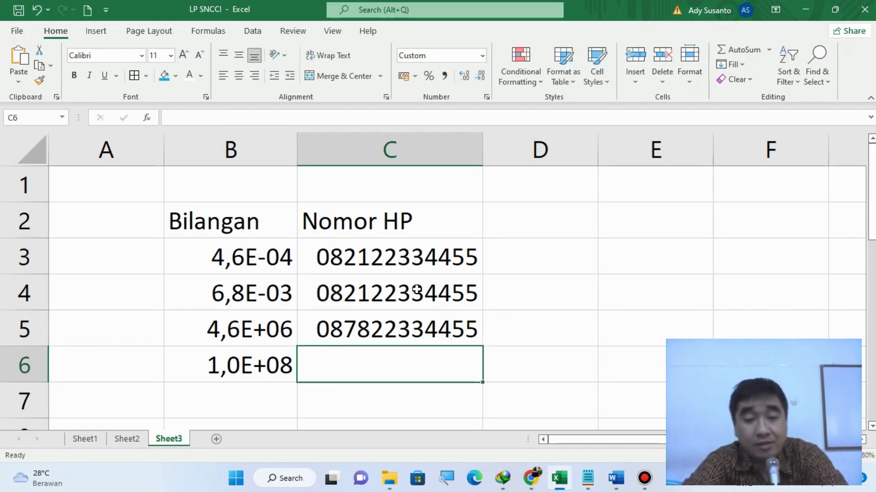
# - Enter another mobile number with a leading zero in C6 of the Nomor HP column
pyautogui.write('0853')
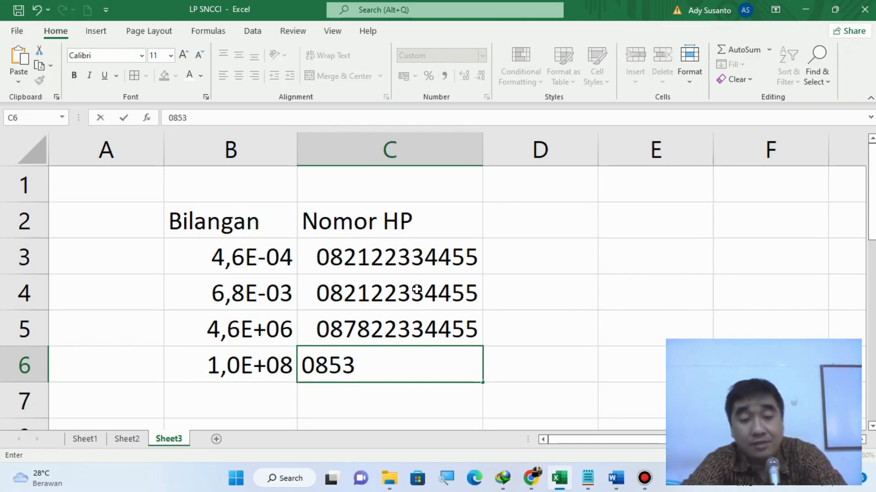
pyautogui.write('223344')
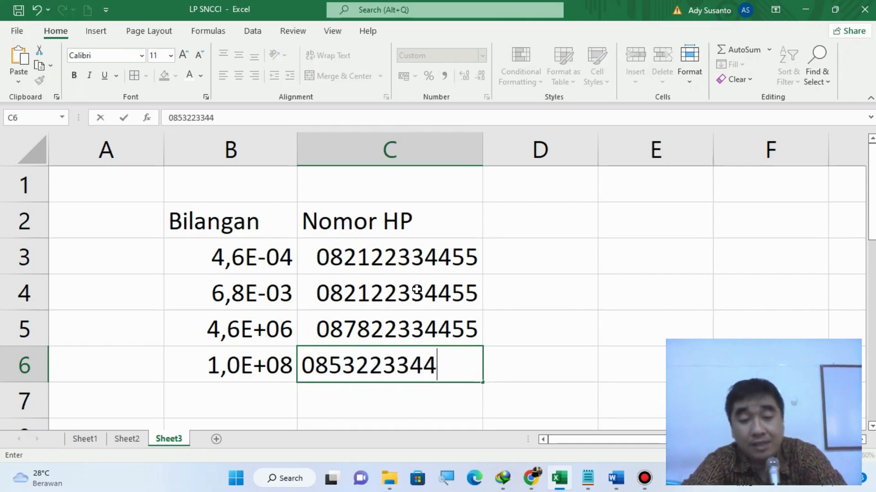
pyautogui.write('55')
pyautogui.press('Return')
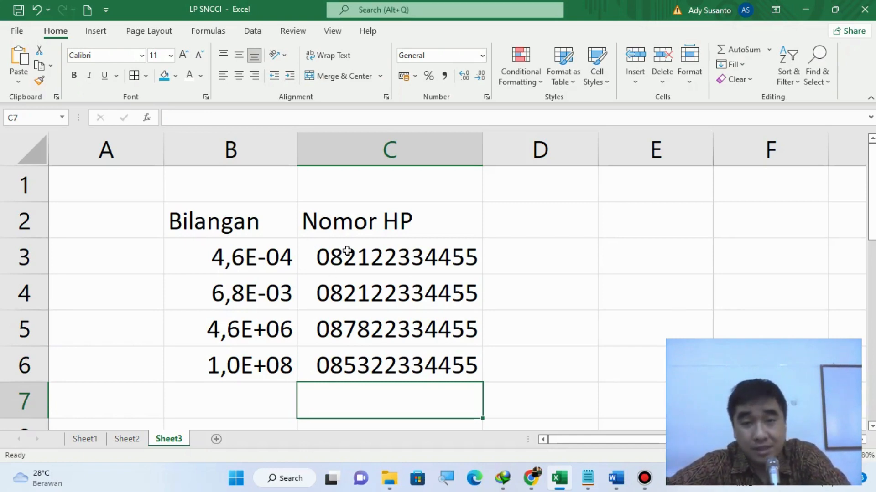
# - Open the cell format settings for the phone numbers in C3:C6
pyautogui.moveTo(346, 250); pyautogui.dragTo(352, 359)
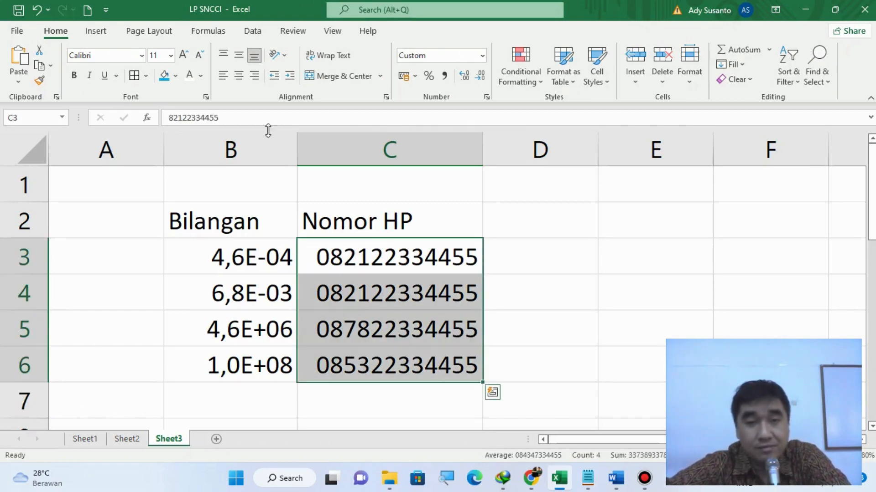
pyautogui.rightClick(349, 323)
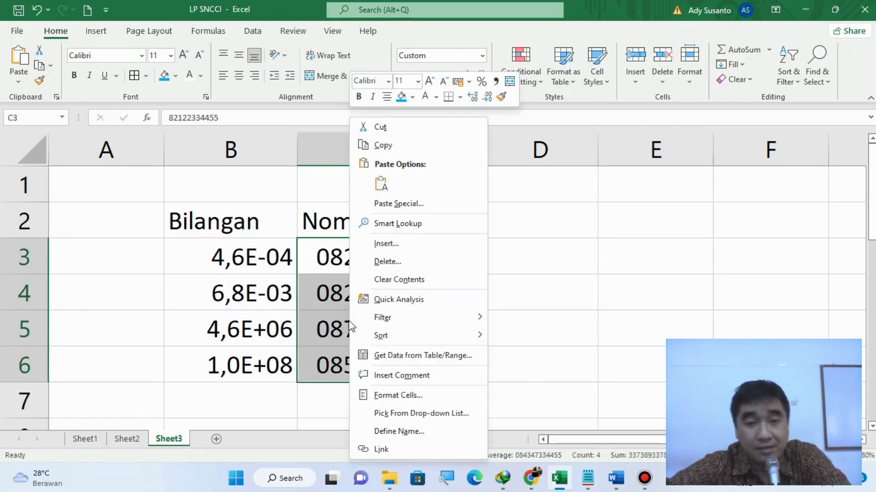
pyautogui.click(453, 391)
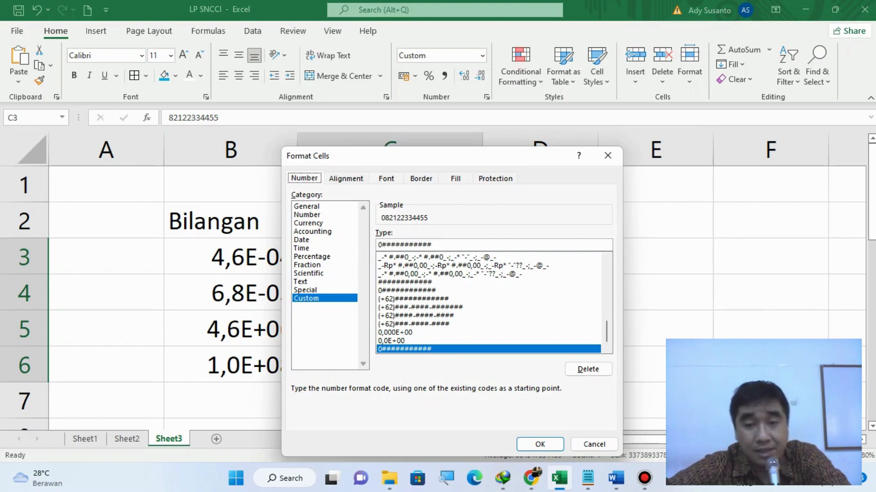
# - Switch to Notepad and begin a second line below the phone number with the country code (+62)
pyautogui.click(614, 481)
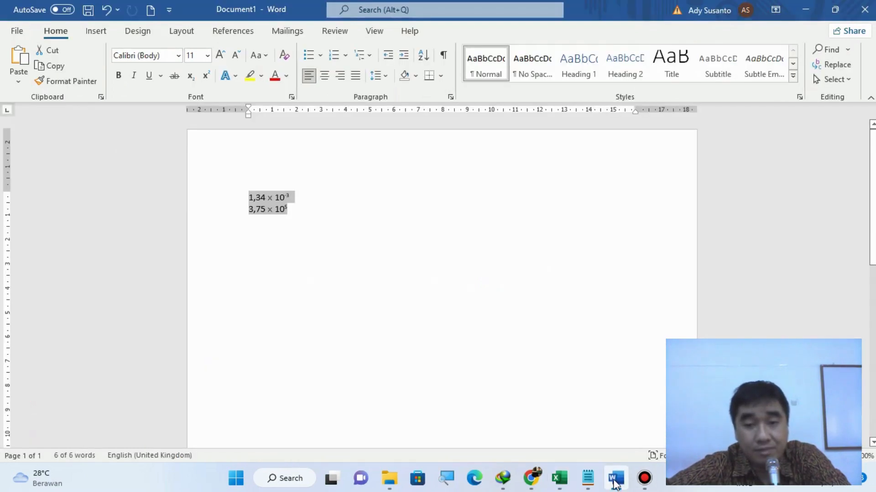
pyautogui.click(559, 478)
pyautogui.click(588, 478)
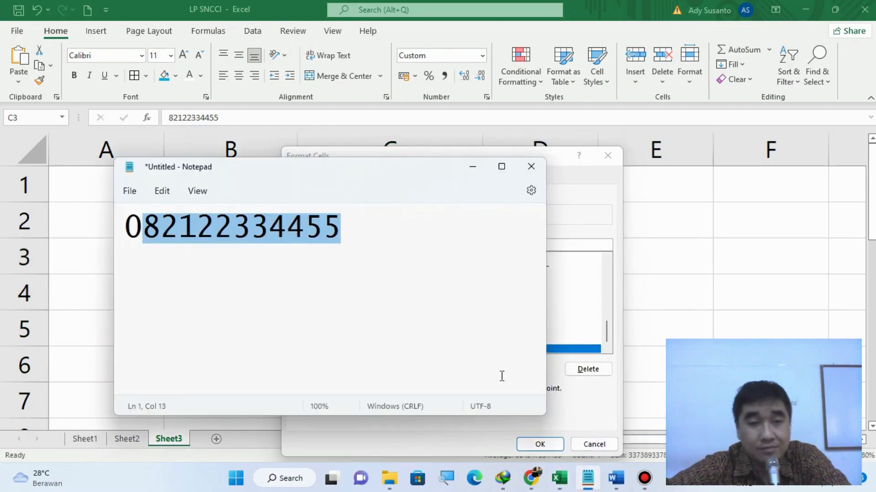
pyautogui.click(363, 228)
pyautogui.press('Return')
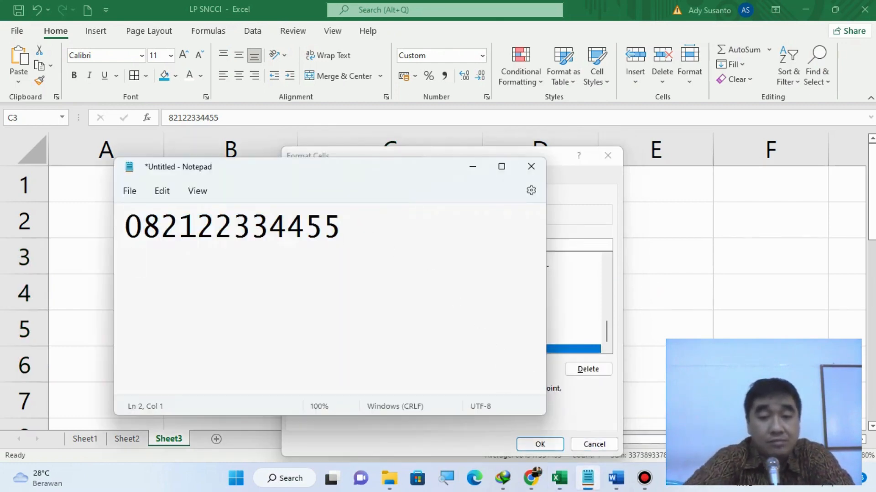
pyautogui.write('(+')
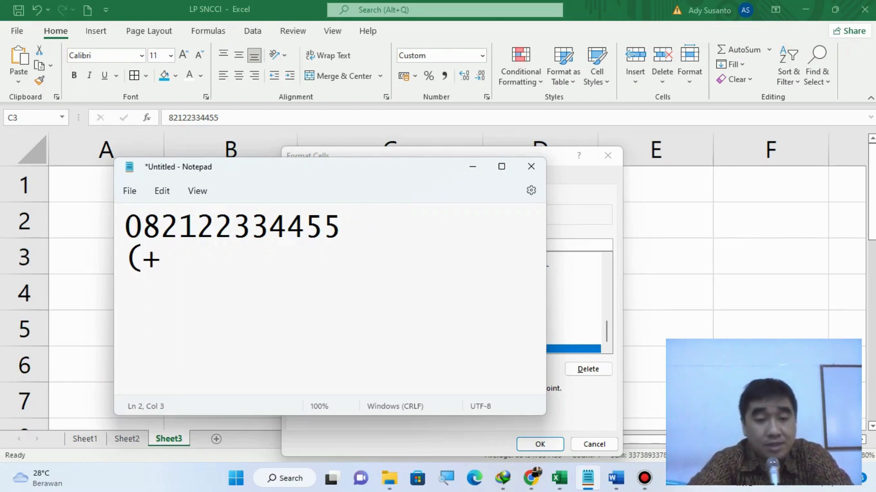
pyautogui.write('62')
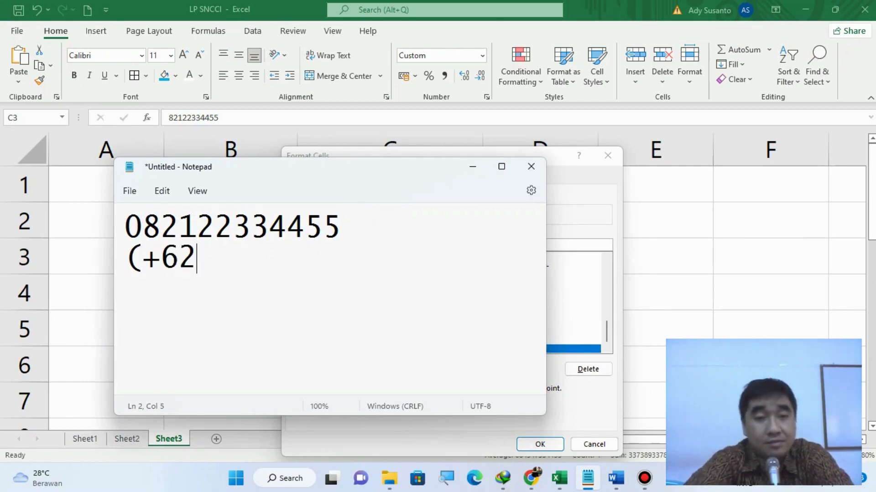
pyautogui.write('`0')
pyautogui.press('BackSpace')
pyautogui.press('BackSpace')
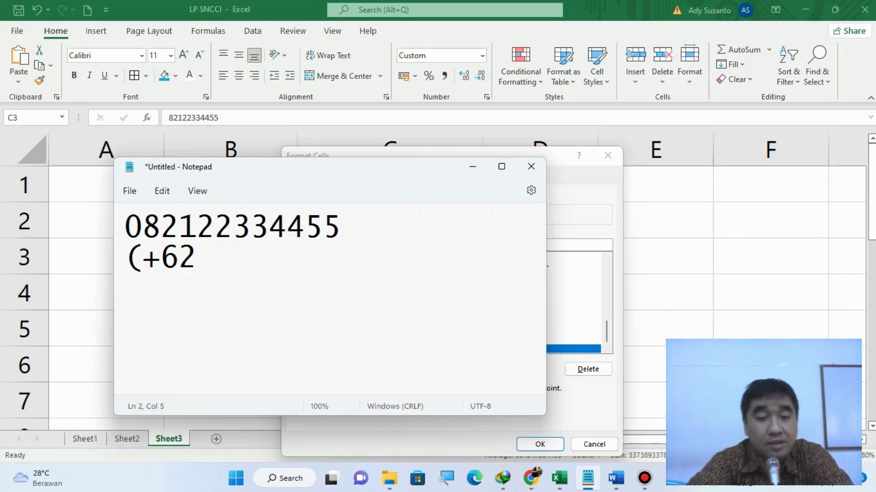
pyautogui.write('`0')
pyautogui.press('BackSpace')
pyautogui.press('BackSpace')
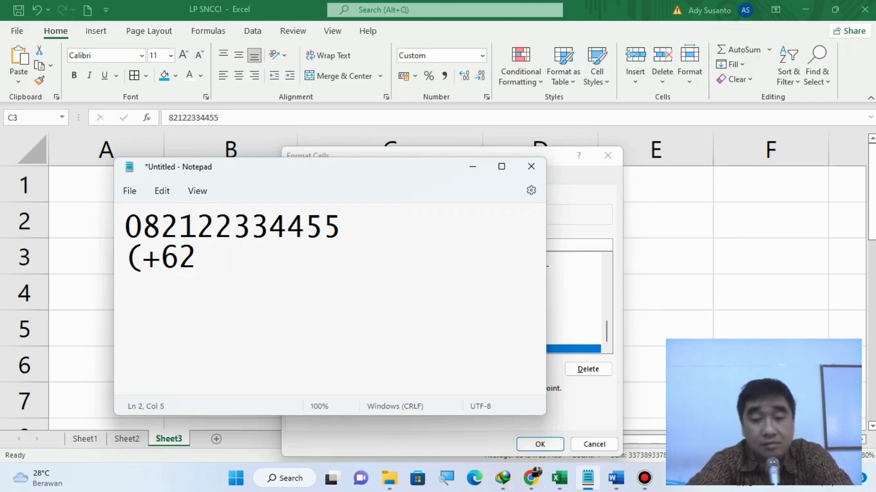
pyautogui.write(')')
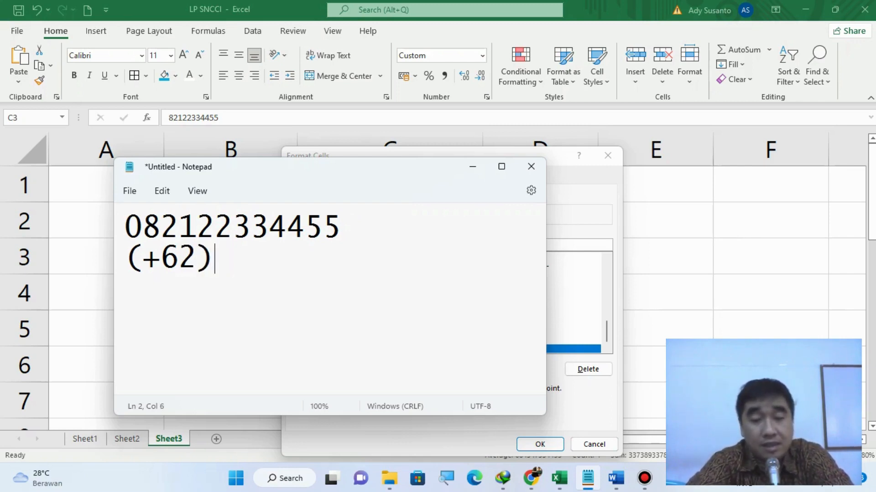
# - Write the same mobile number without its leading zero after the country code
pyautogui.write('821')
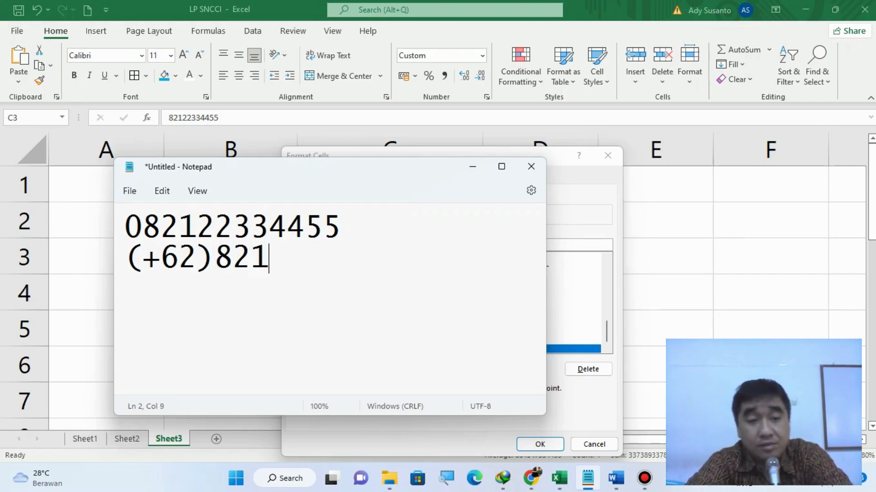
pyautogui.write('2233')
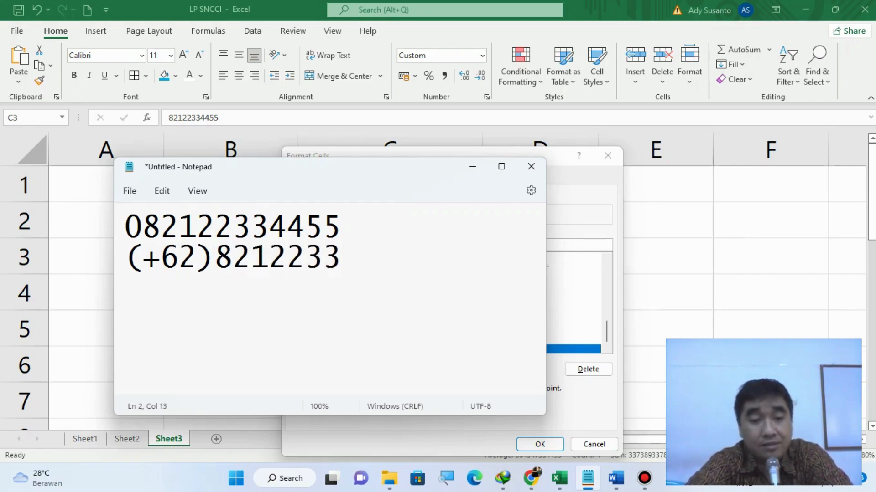
pyautogui.write('4455')
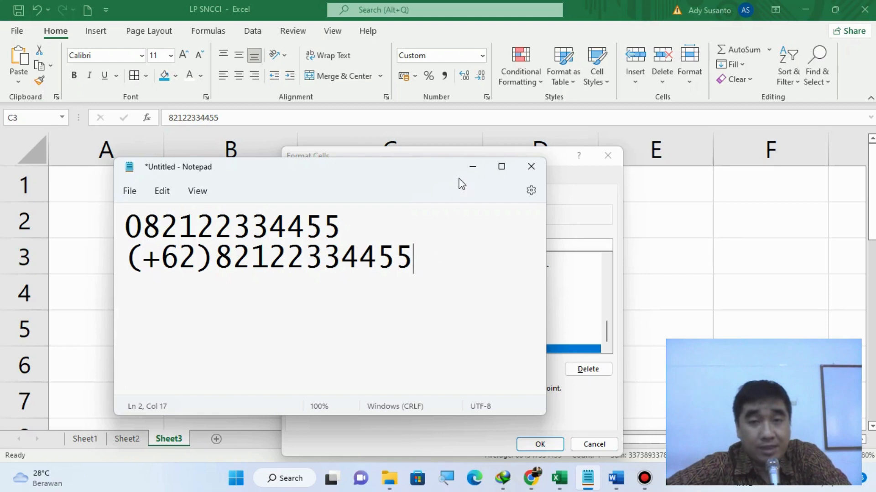
# - Return to Excel and replace the Custom format code for C3:C6 with (+62)
pyautogui.click(409, 154)
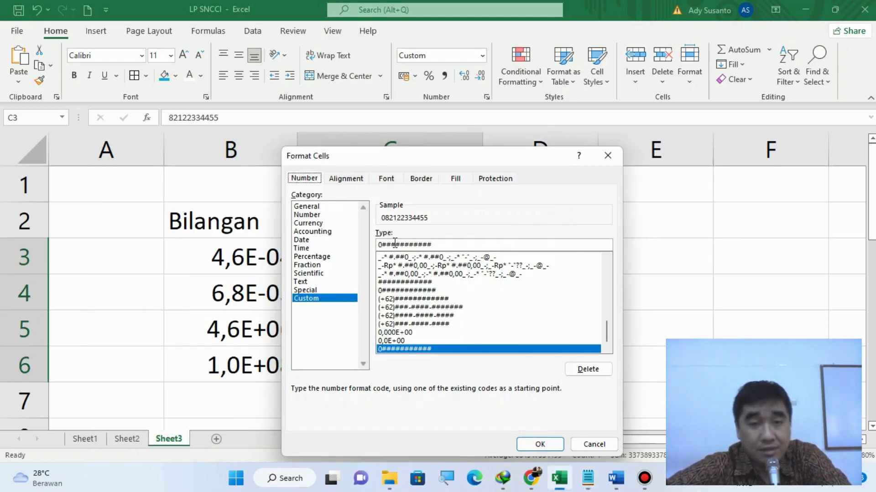
pyautogui.moveTo(446, 242); pyautogui.dragTo(385, 245)
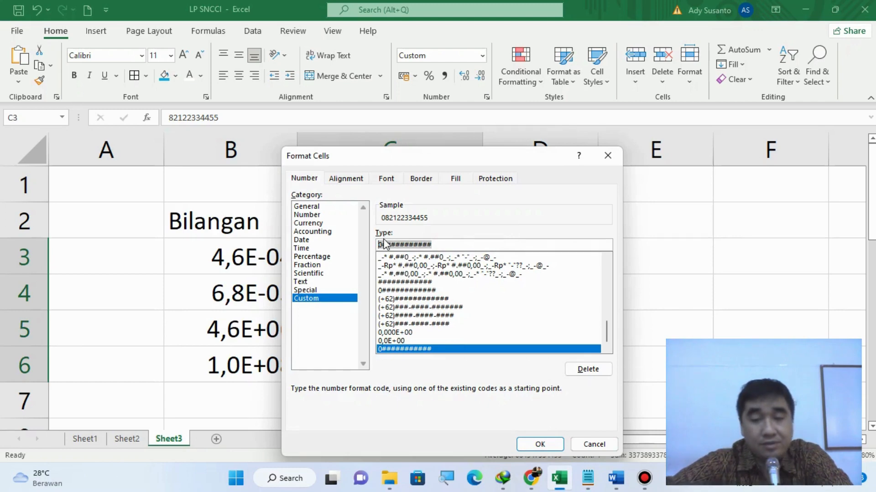
pyautogui.press('BackSpace')
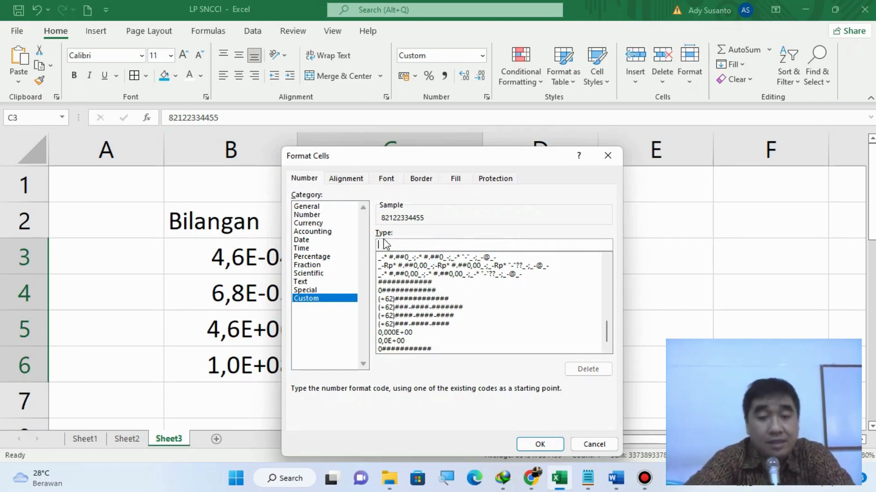
pyautogui.write('(')
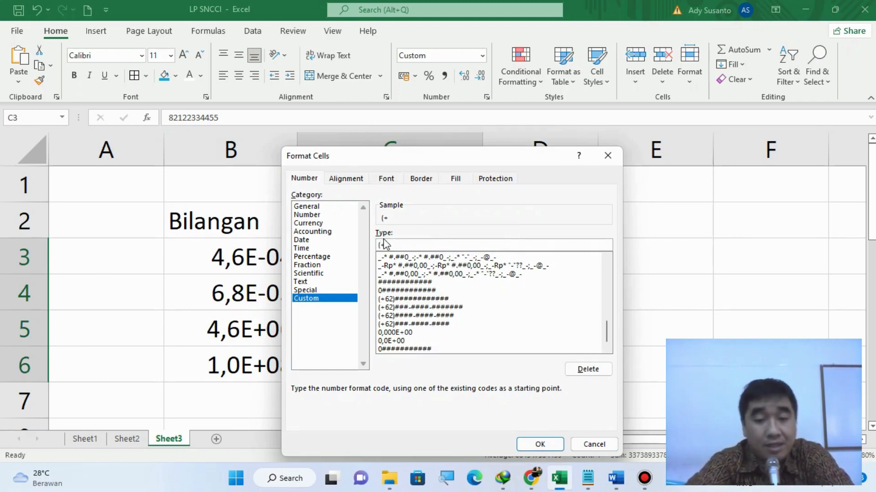
pyautogui.write('+62')
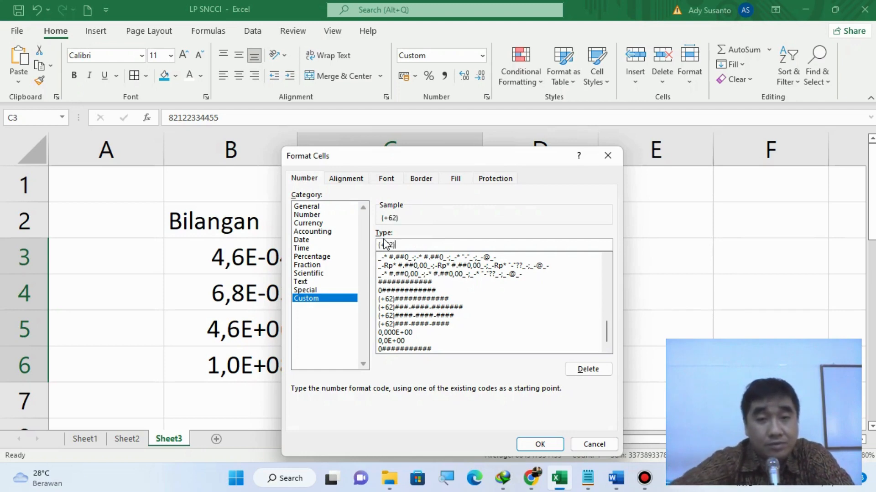
pyautogui.write(')')
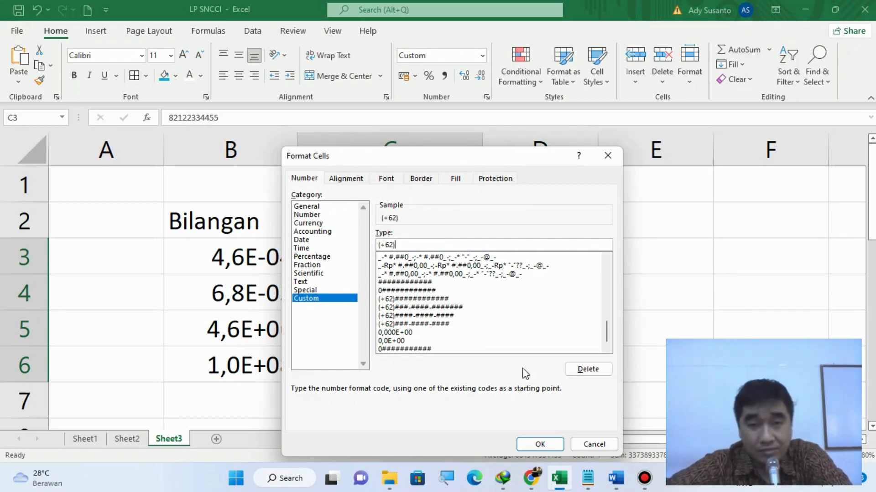
# - Switch to Notepad and highlight the digits after (+62) to count them
pyautogui.moveTo(548, 491)
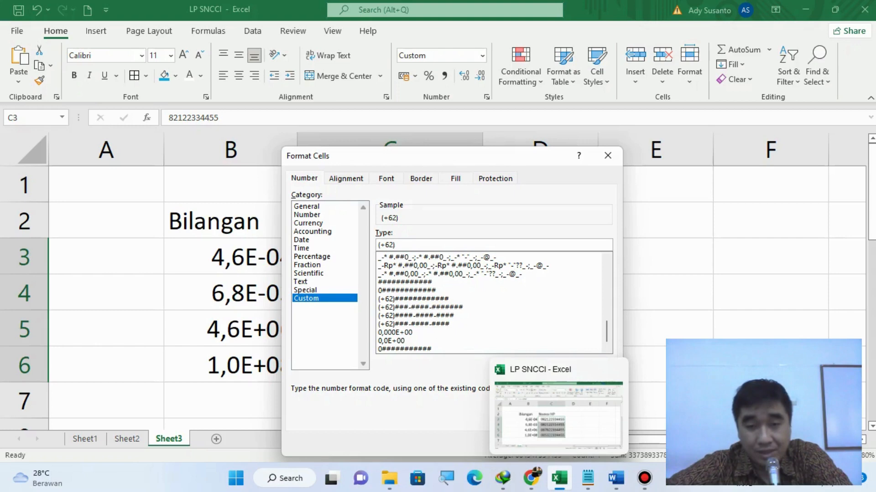
pyautogui.click(587, 478)
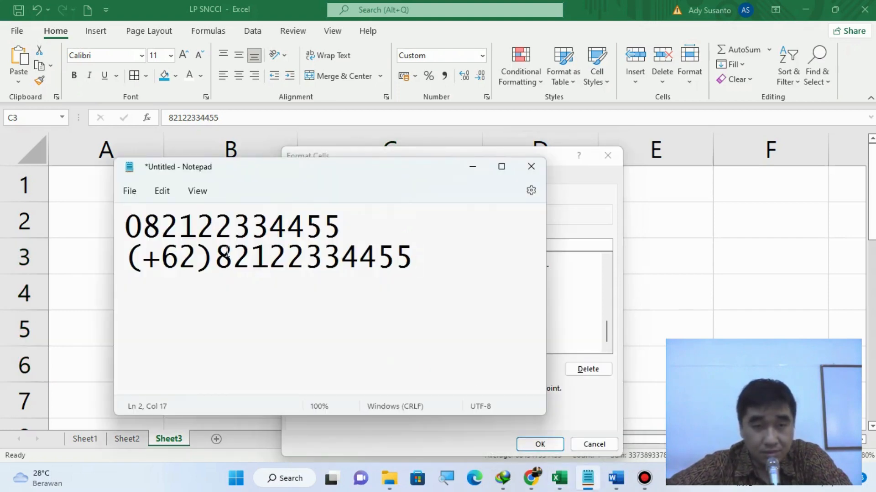
pyautogui.moveTo(215, 258); pyautogui.dragTo(412, 255)
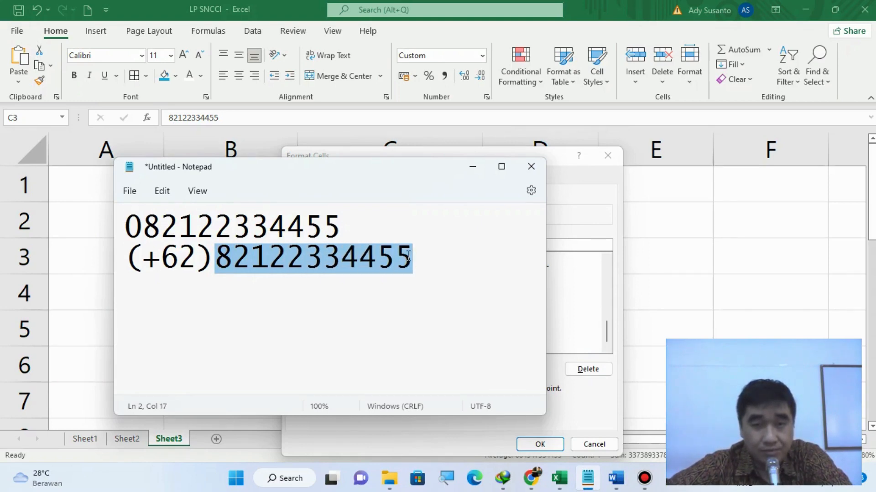
# - Complete the Excel format code as (+62)###########, apply it to C3:C6 and widen column C to fit the numbers
pyautogui.click(241, 4)
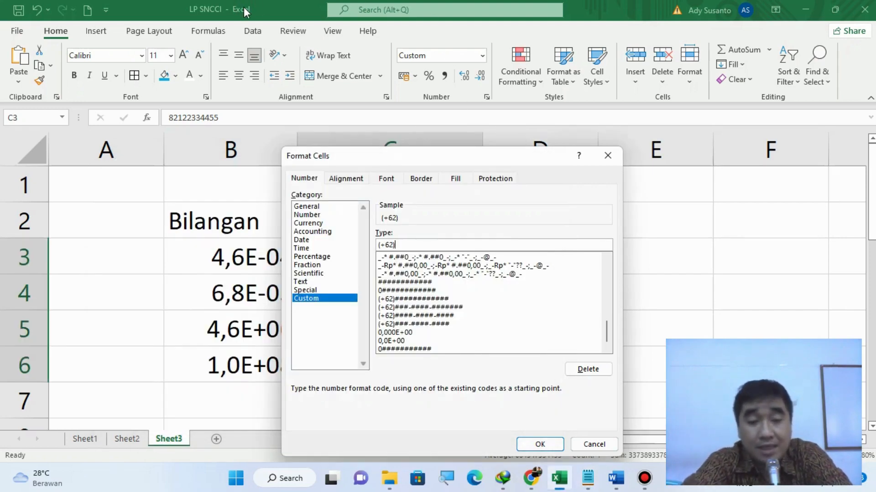
pyautogui.write('######')
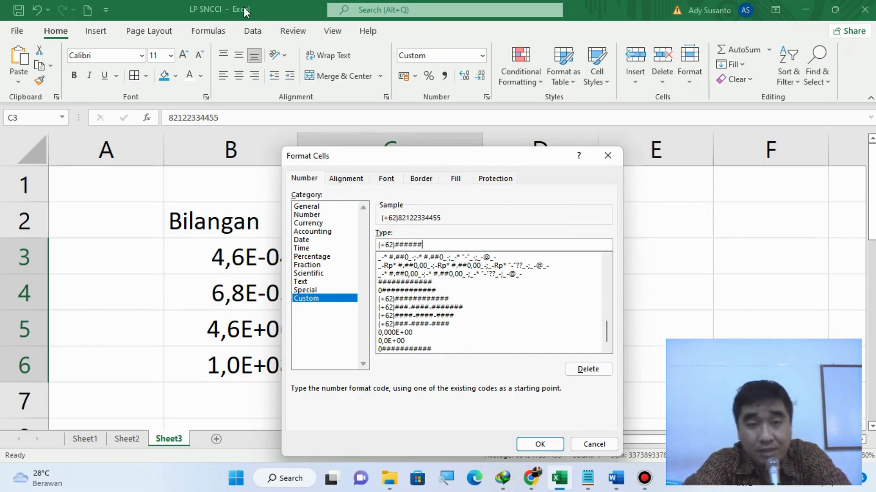
pyautogui.write('####')
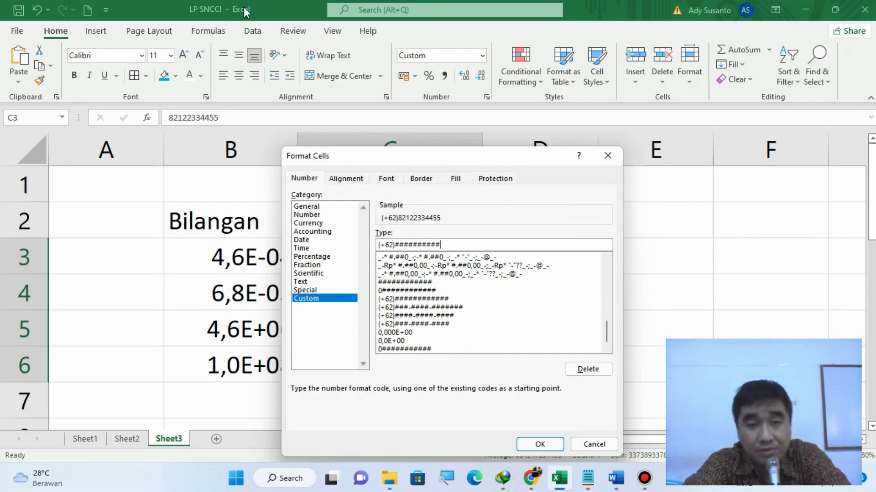
pyautogui.write('#')
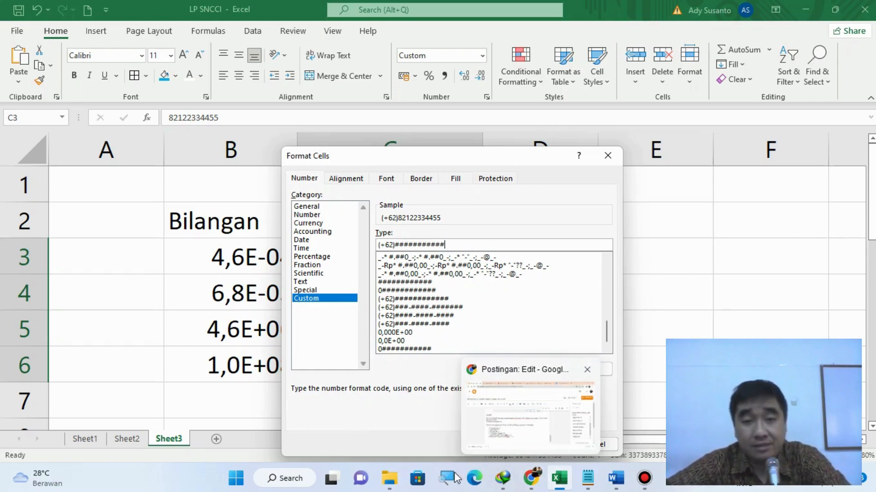
pyautogui.click(532, 444)
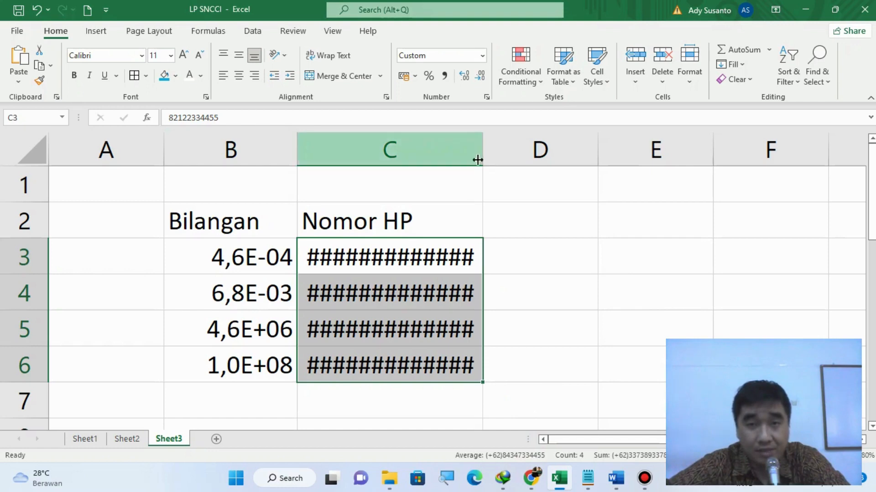
pyautogui.moveTo(478, 159); pyautogui.dragTo(526, 146)
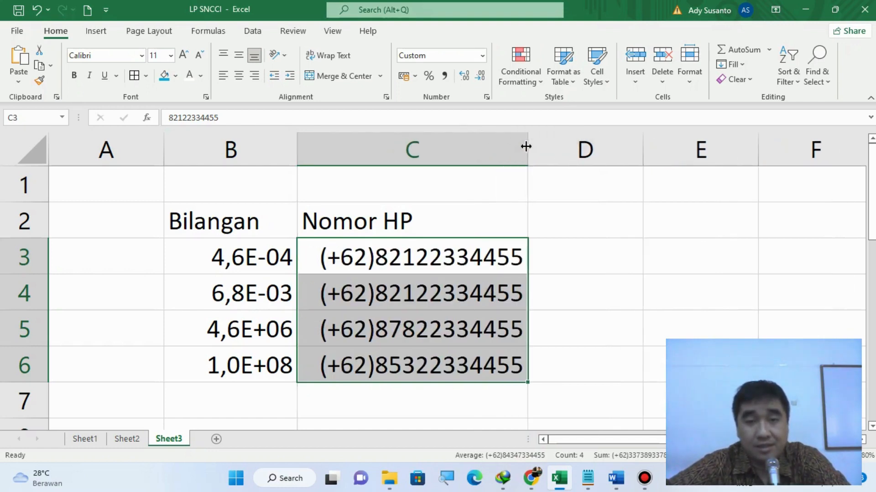
# - Switch to Notepad and write the mobile number on a third line, with hyphens separating its groups of four digits
pyautogui.click(589, 479)
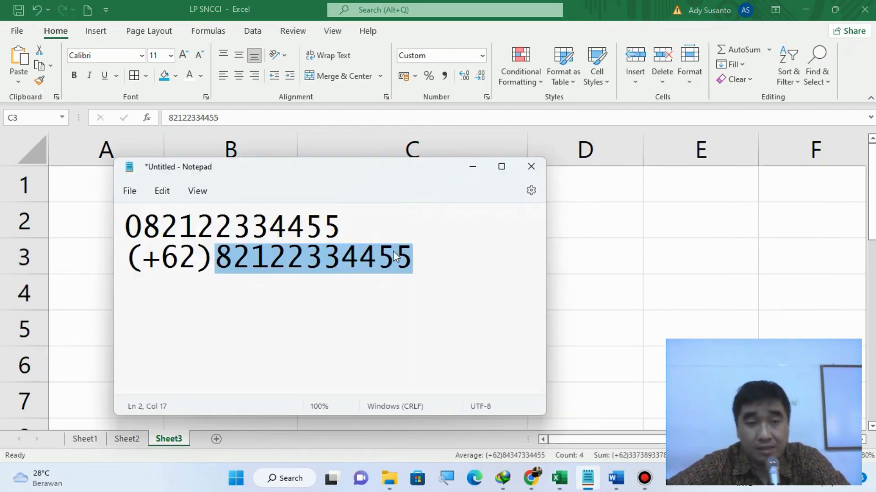
pyautogui.click(423, 257)
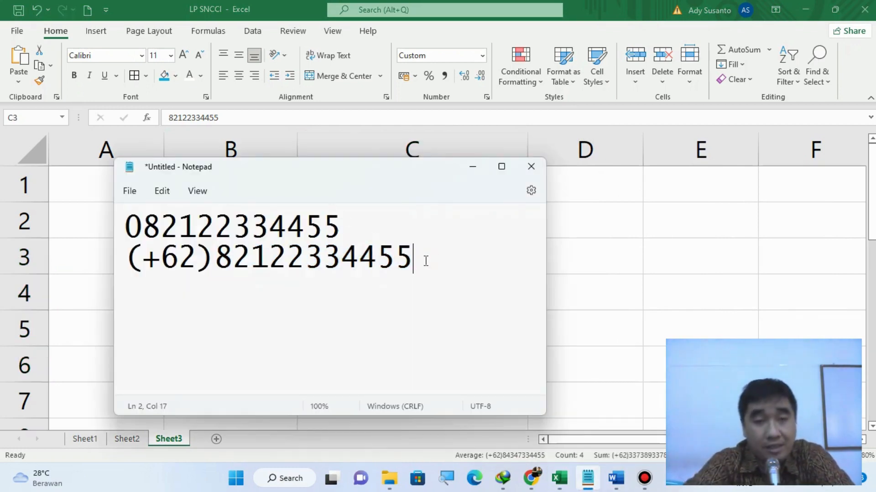
pyautogui.press('Return')
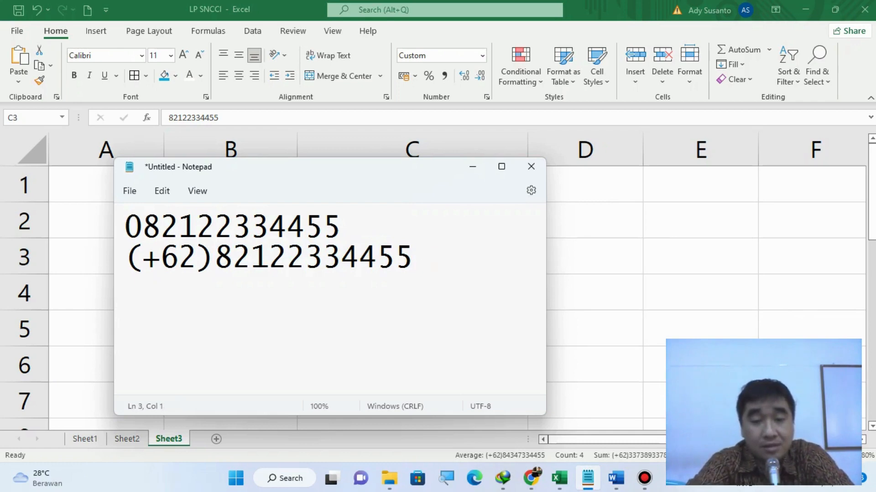
pyautogui.write('0821-')
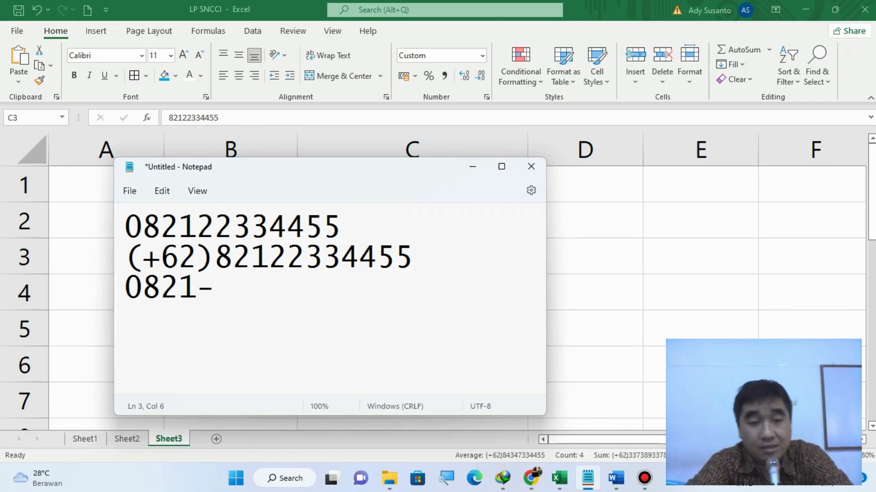
pyautogui.write('2233')
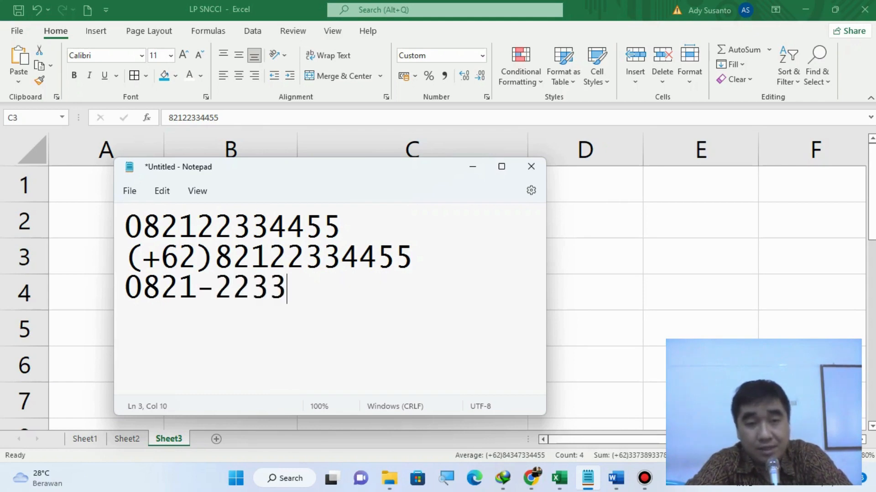
pyautogui.write('-4455')
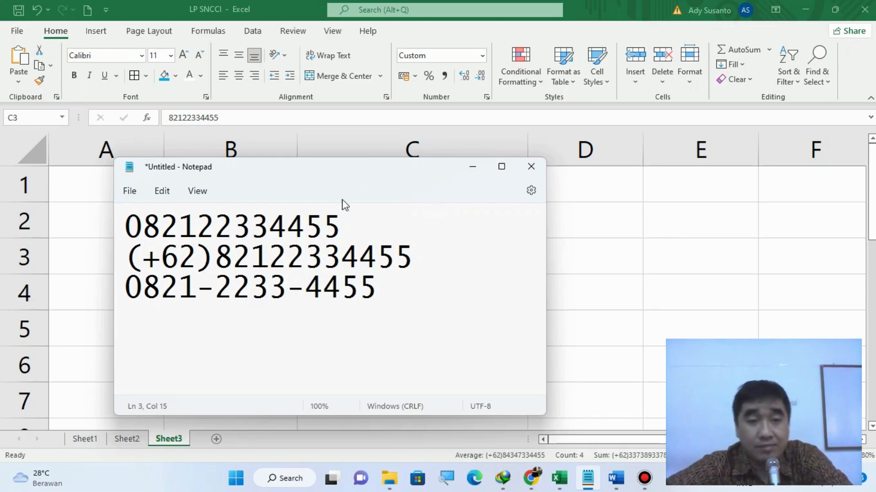
# - Return to Excel and replace the Custom format code for C3:C6 with 0###-####-####, checking the digit grouping against the Notepad example
pyautogui.click(270, 6)
pyautogui.moveTo(368, 256); pyautogui.dragTo(377, 361)
pyautogui.rightClick(378, 361)
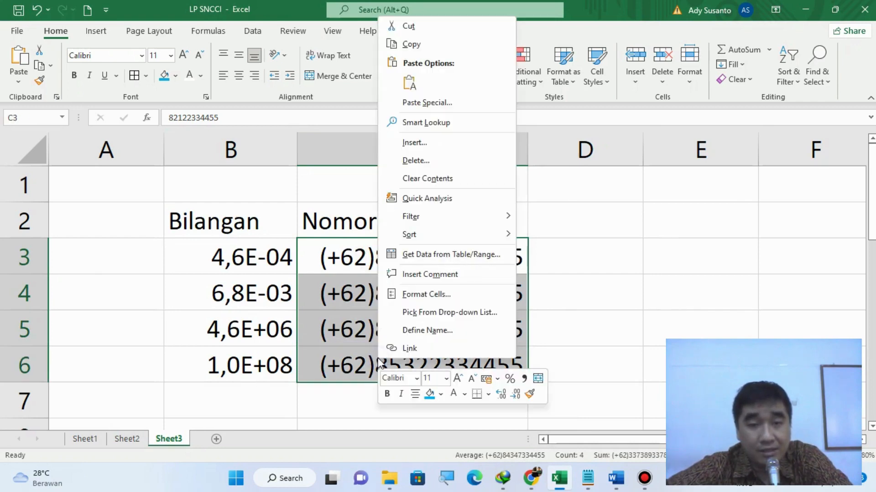
pyautogui.click(439, 295)
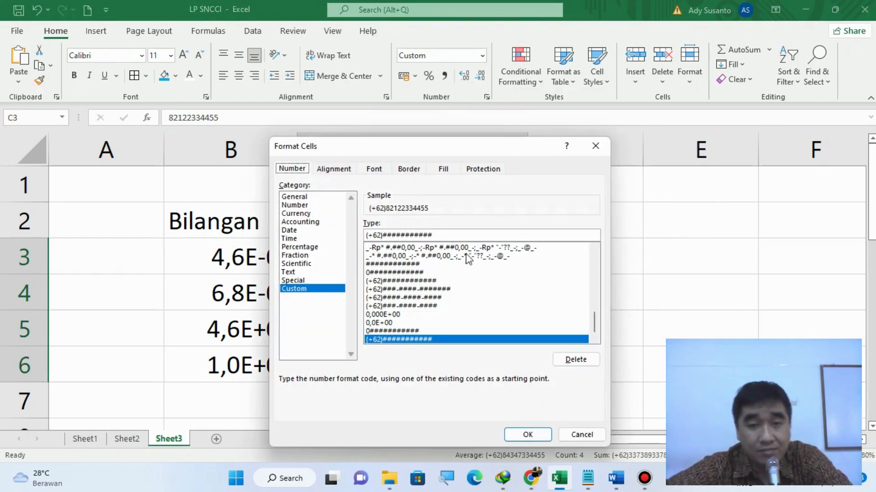
pyautogui.doubleClick(449, 234)
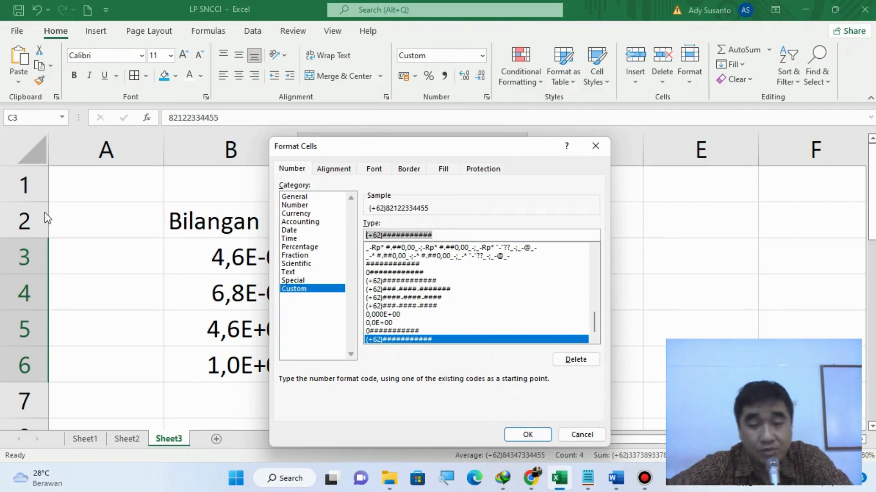
pyautogui.press('BackSpace')
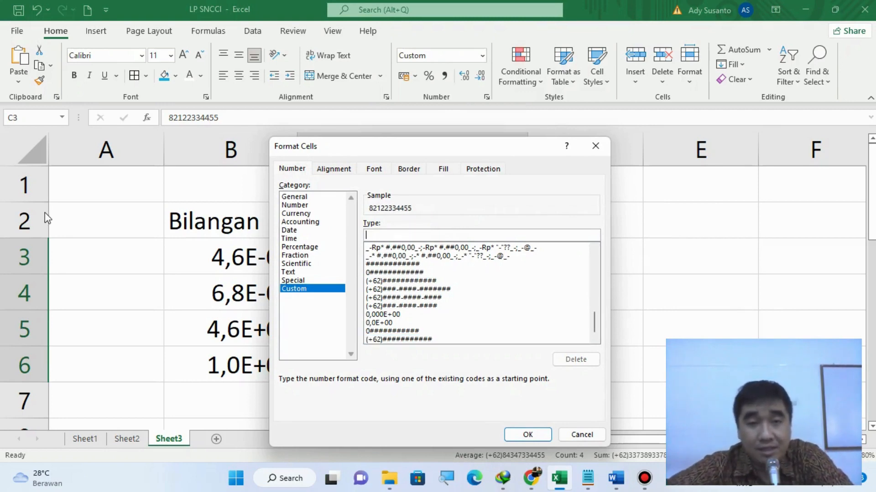
pyautogui.click(595, 487)
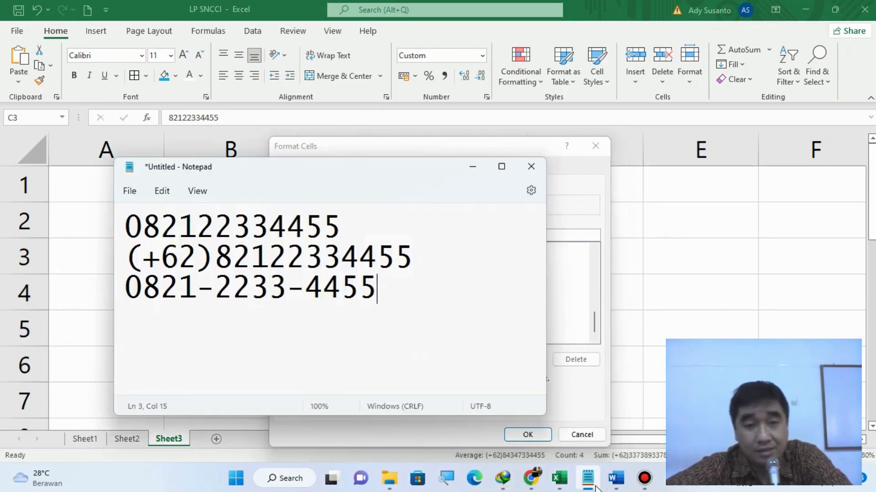
pyautogui.click(439, 145)
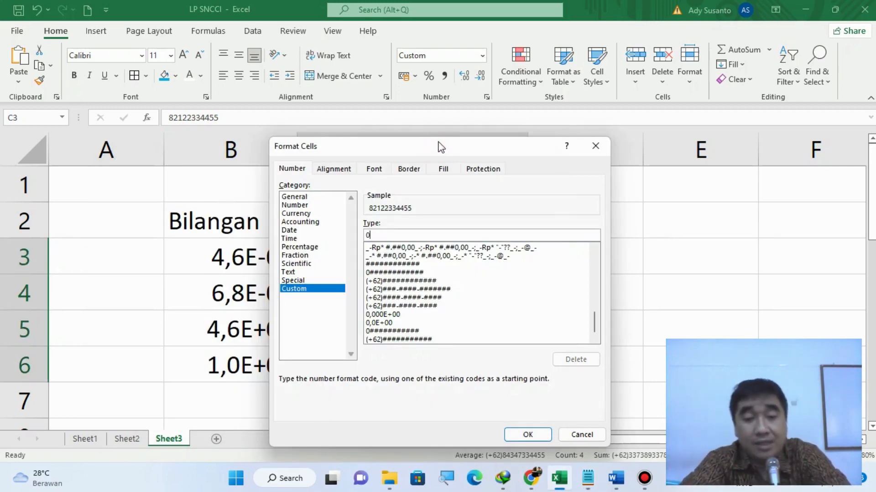
pyautogui.write('###-')
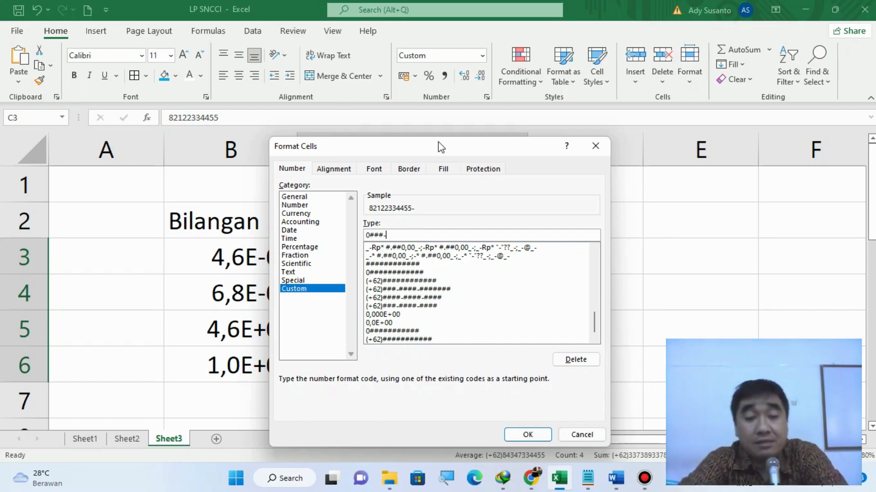
pyautogui.write('####')
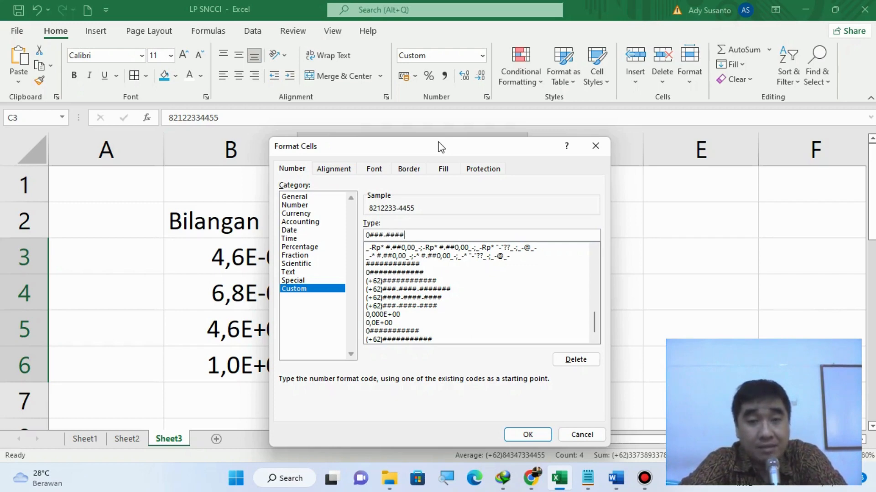
pyautogui.write('-####')
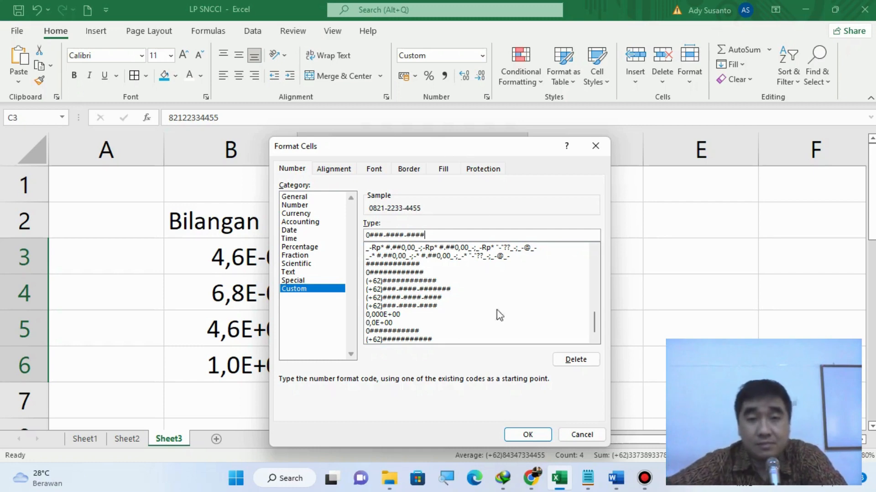
pyautogui.click(528, 435)
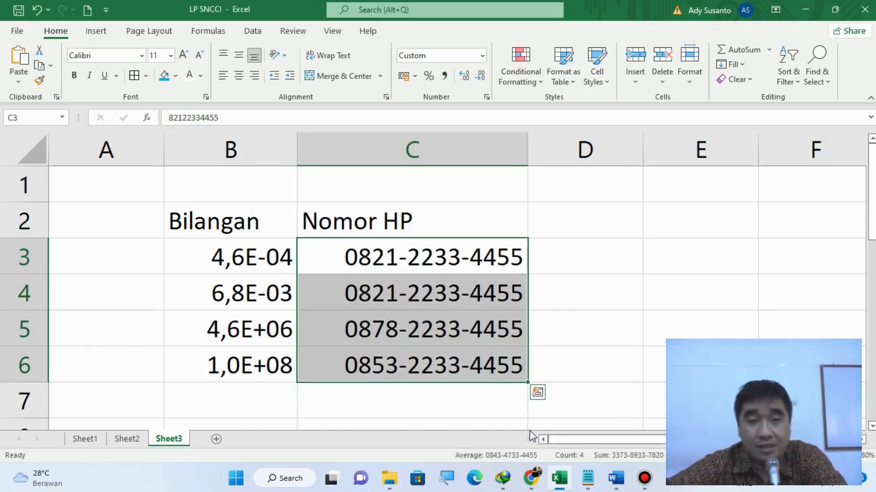
# - Enter the column headers Nama Keluarga in D2 and Anggota Keluarga in E2
pyautogui.click(567, 211)
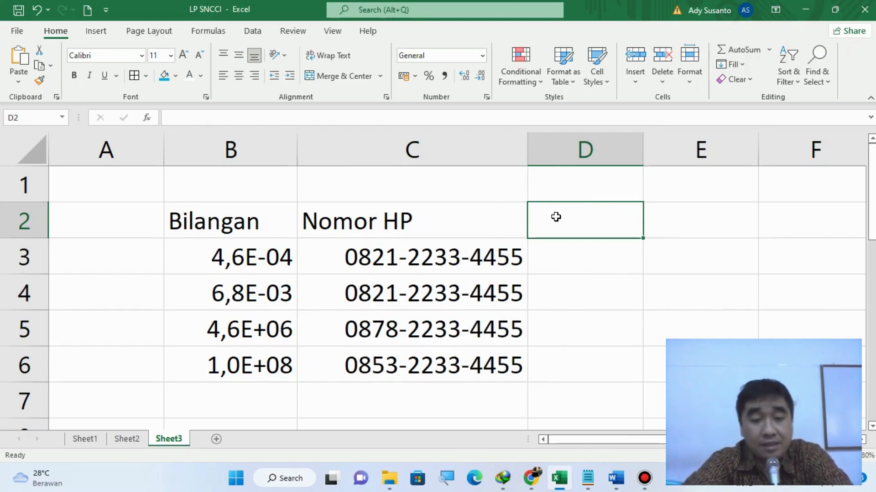
pyautogui.write('Nama ')
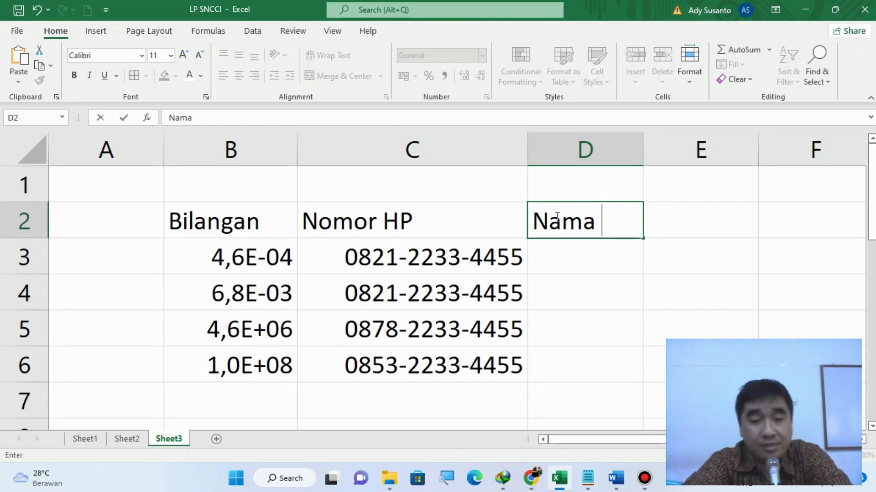
pyautogui.write('Keluara')
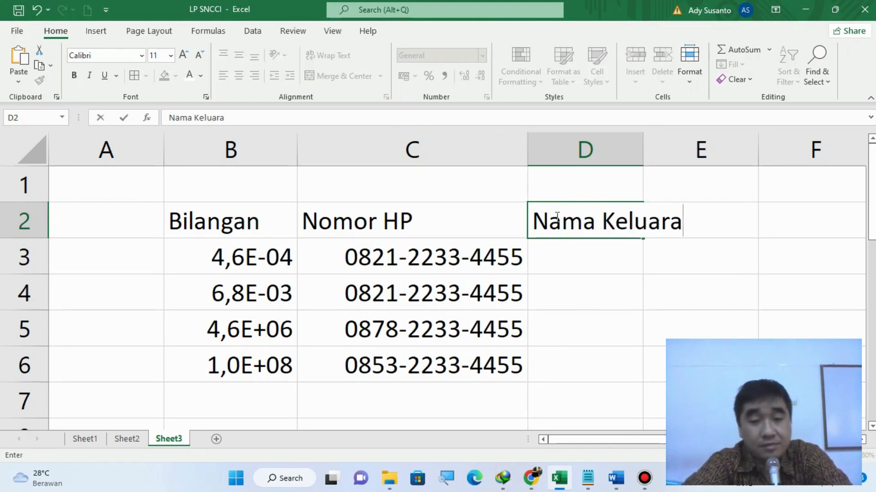
pyautogui.press('BackSpace')
pyautogui.write('ga')
pyautogui.press('Tab')
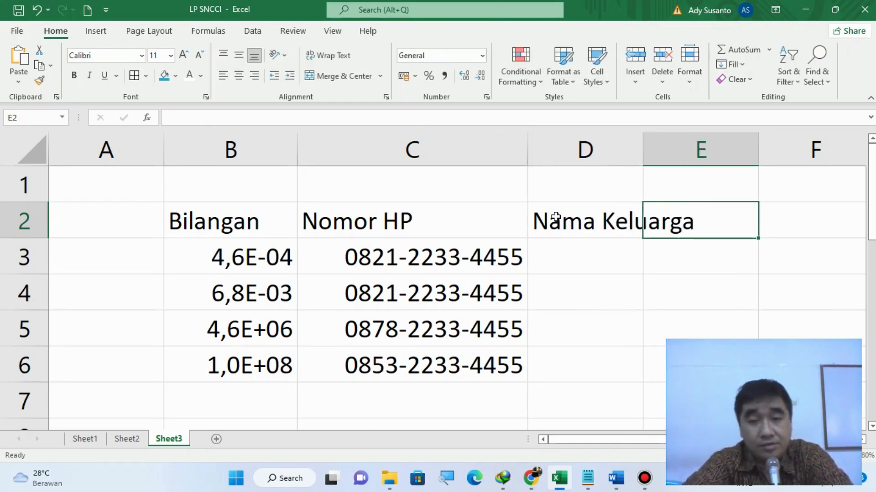
pyautogui.write('Angg')
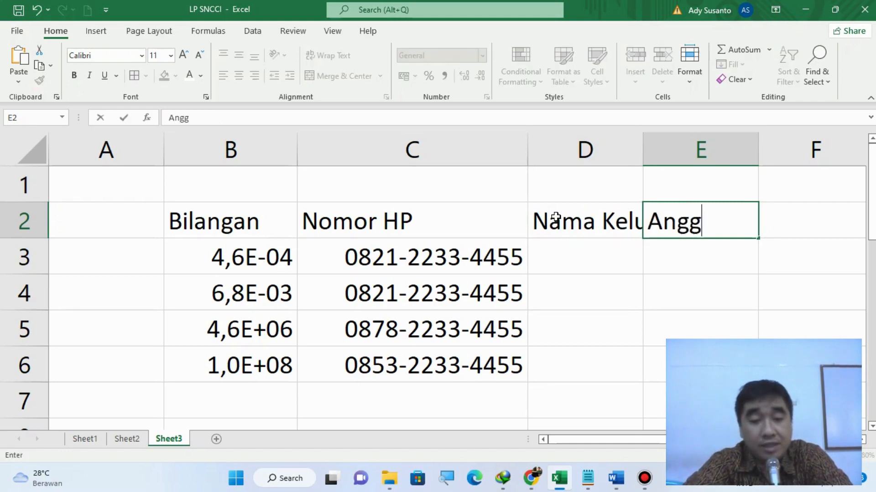
pyautogui.write('ot')
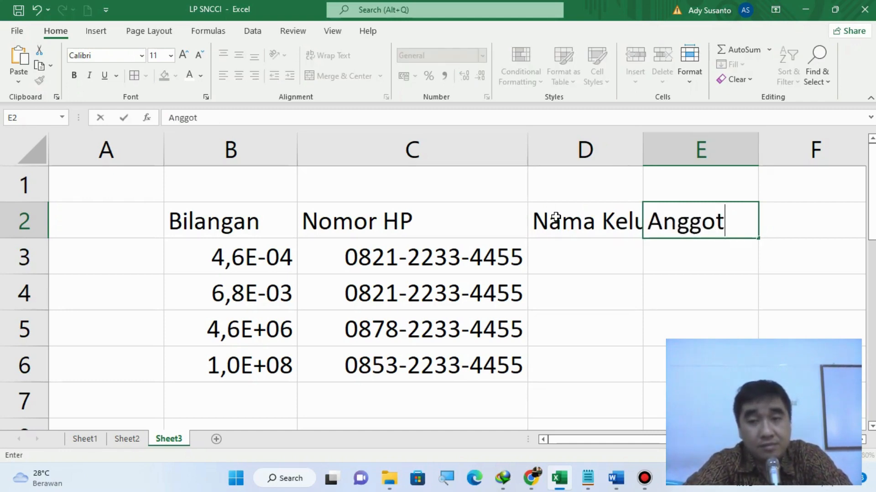
pyautogui.write('a Keluarga')
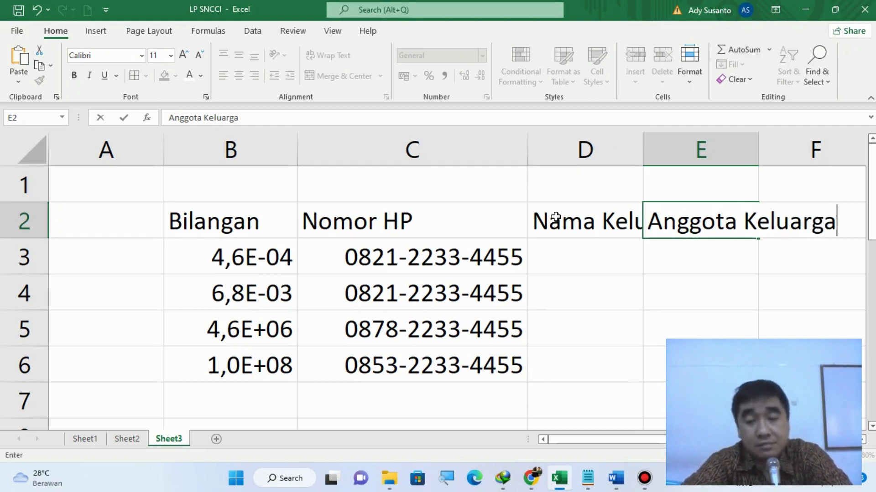
pyautogui.press('Return')
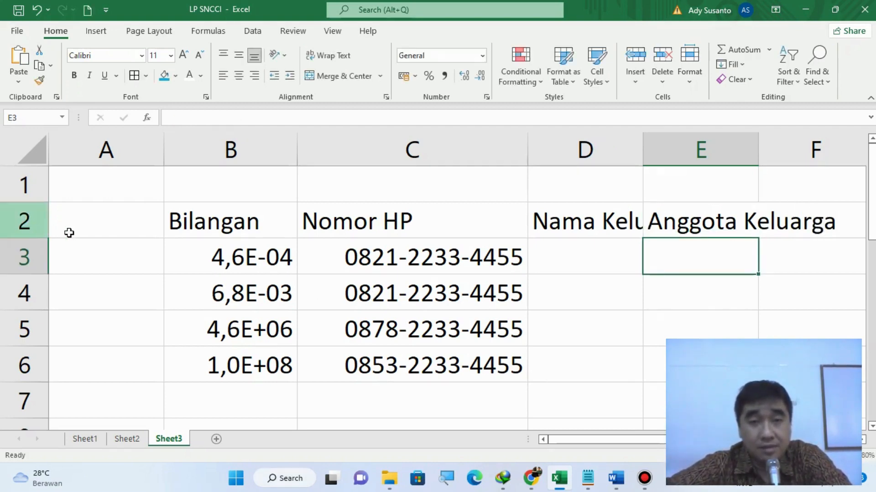
# - Center the headers in B2:E2 horizontally and vertically, and wrap their text
pyautogui.click(190, 221)
pyautogui.moveTo(286, 221); pyautogui.dragTo(664, 217)
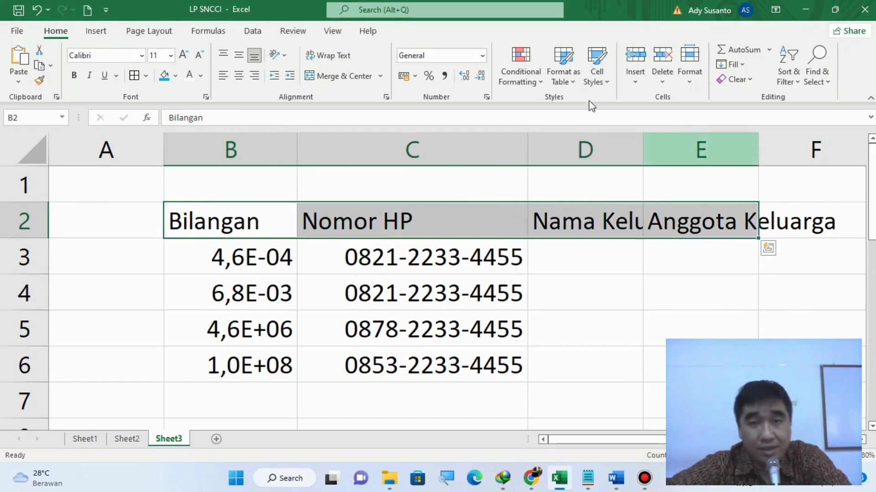
pyautogui.click(239, 78)
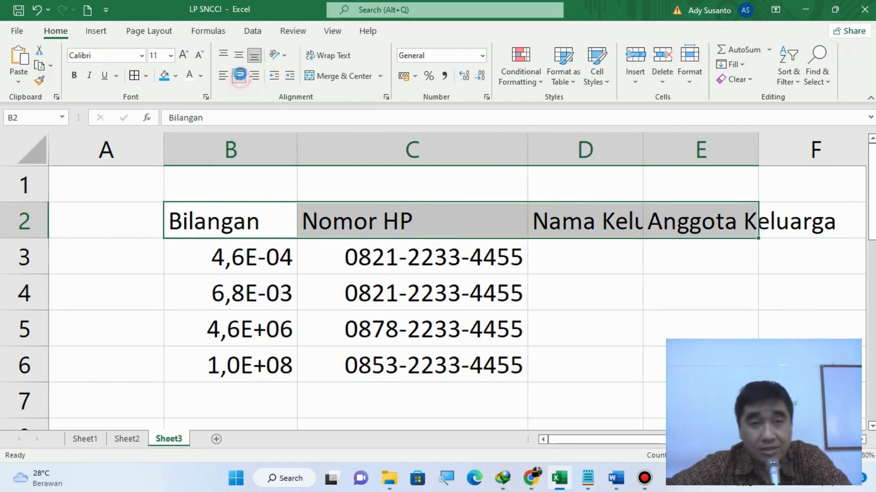
pyautogui.click(239, 55)
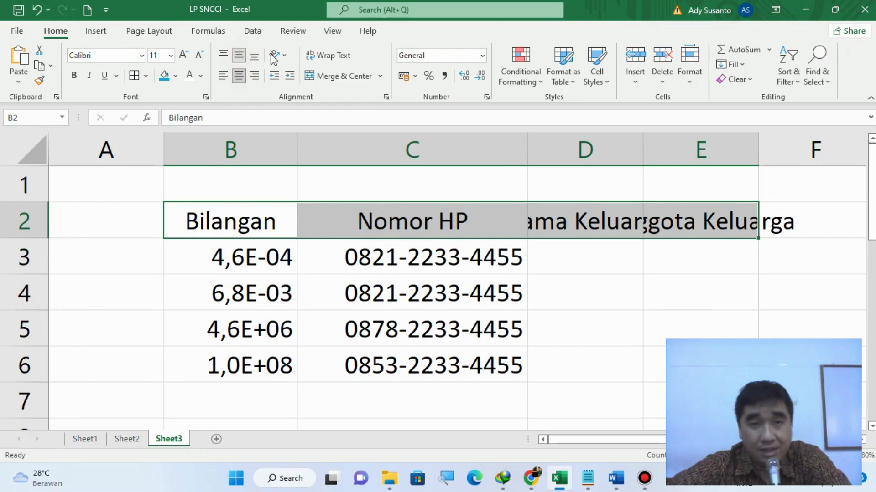
pyautogui.click(311, 54)
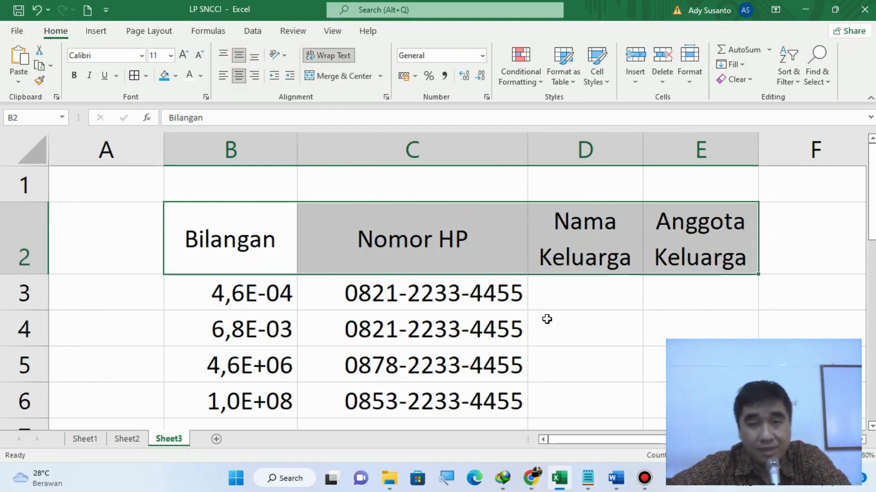
# - Fill D3:D6 under Nama Keluarga with four first names, one per cell
pyautogui.click(573, 295)
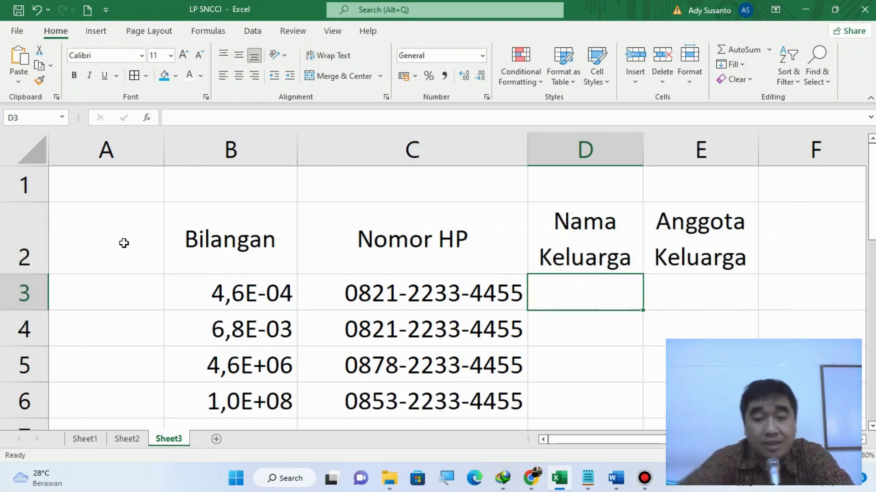
pyautogui.write('An')
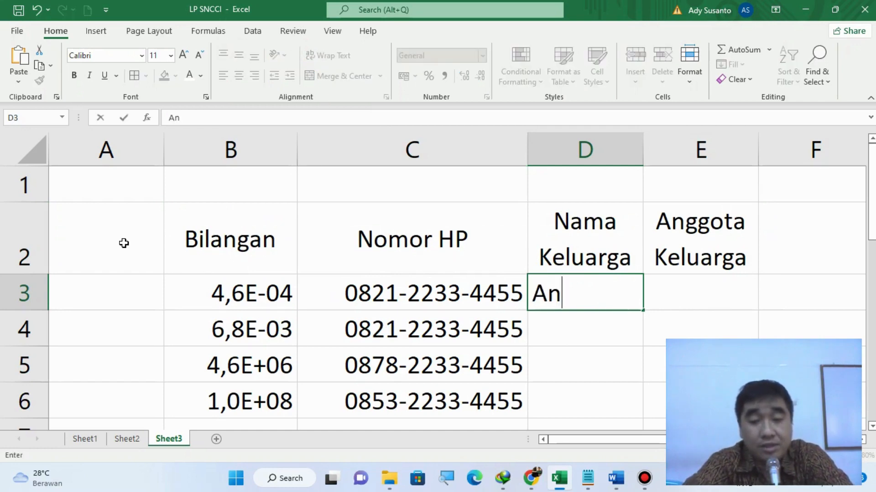
pyautogui.write('ton')
pyautogui.press('Return')
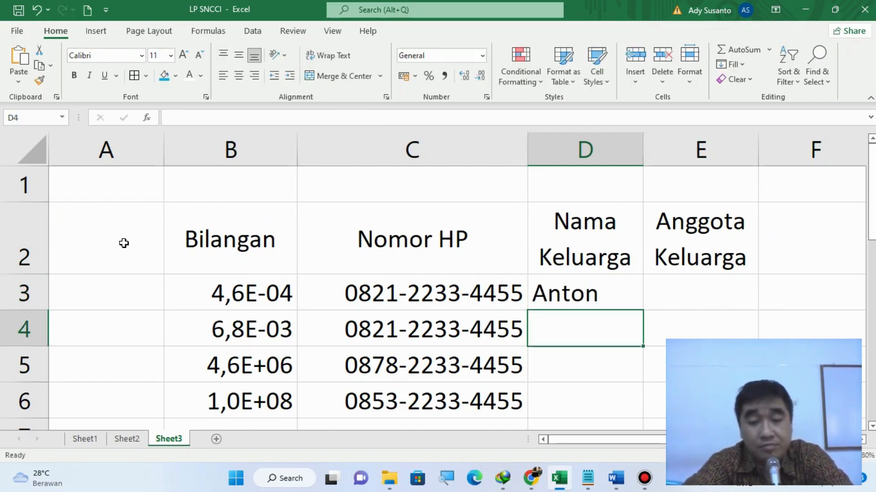
pyautogui.write('Budi')
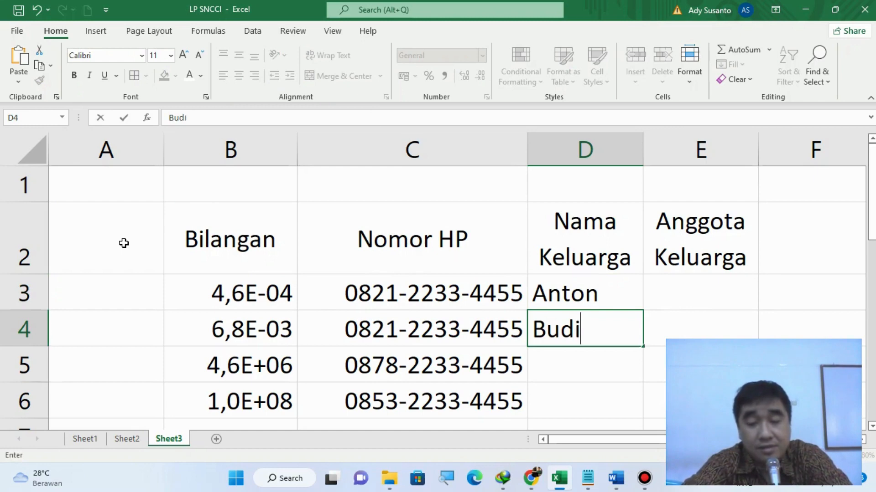
pyautogui.press('Return')
pyautogui.write('Dodi')
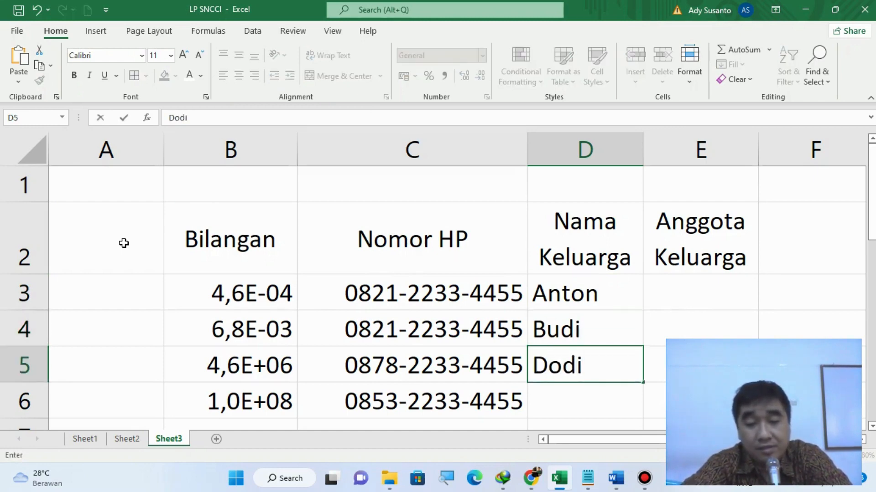
pyautogui.press('Return')
pyautogui.write('Tono')
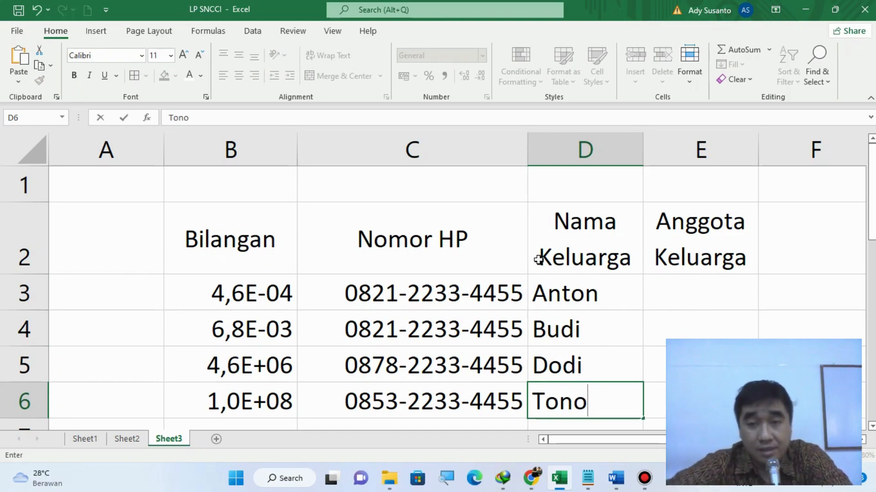
pyautogui.click(659, 289)
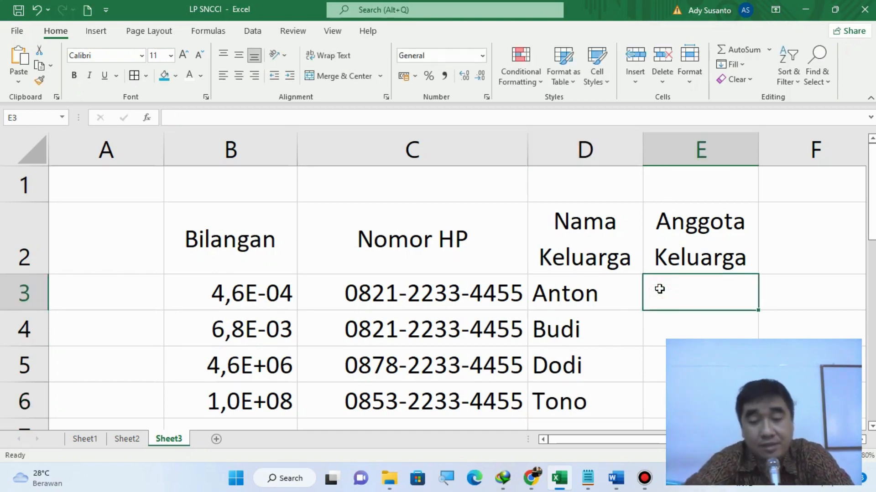
# - Fill E3:E6 under Anggota Keluarga with the values 4, 5, 4 and 6
pyautogui.write('3')
pyautogui.press('BackSpace')
pyautogui.write('4')
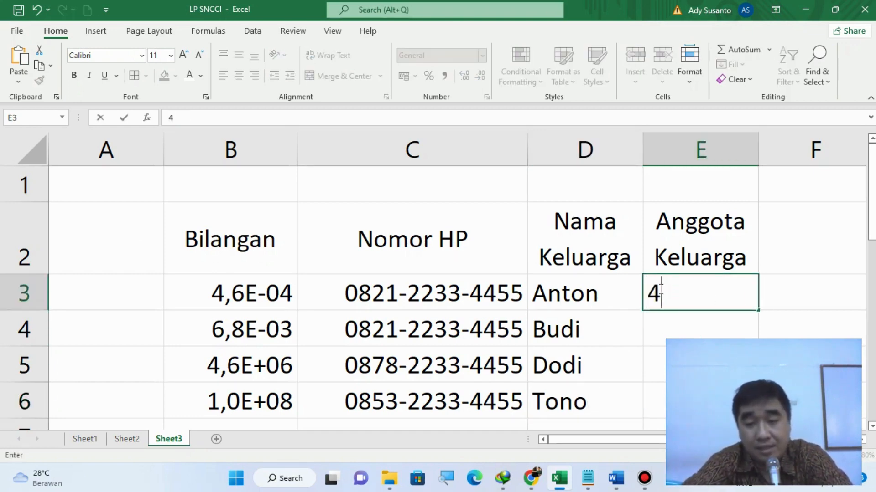
pyautogui.press('Return')
pyautogui.write('5')
pyautogui.press('Return')
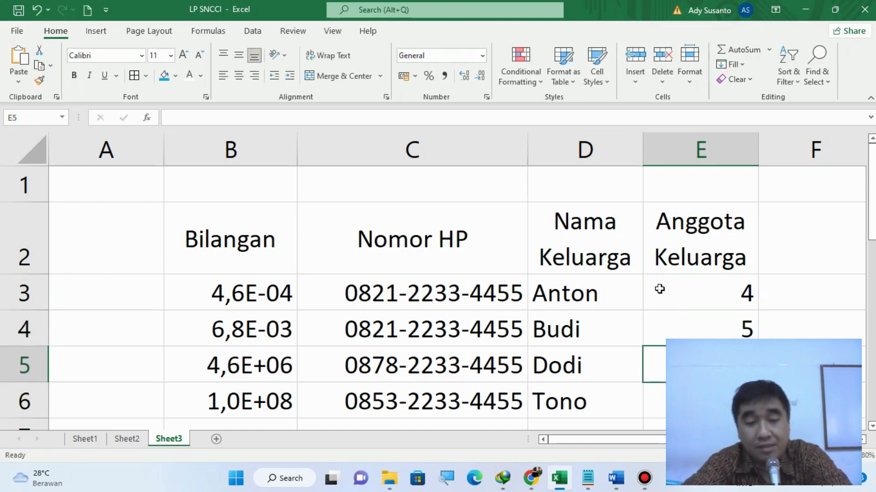
pyautogui.write('4')
pyautogui.press('Return')
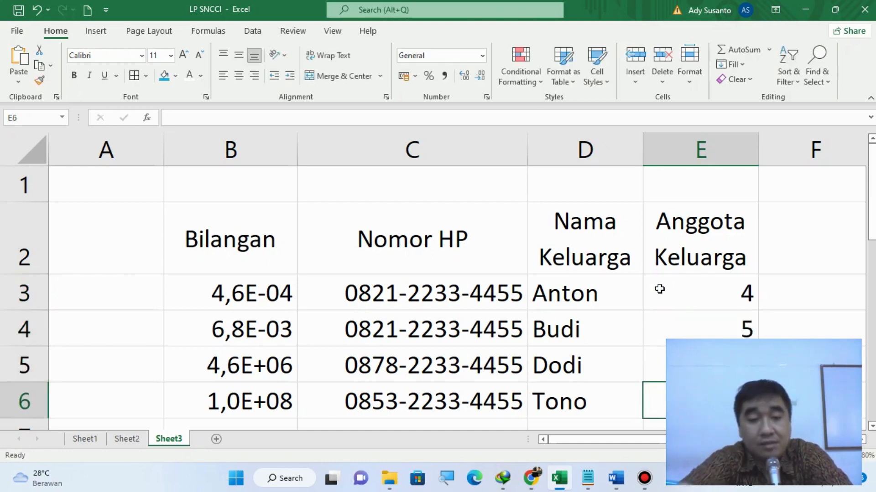
pyautogui.write('6')
pyautogui.press('Return')
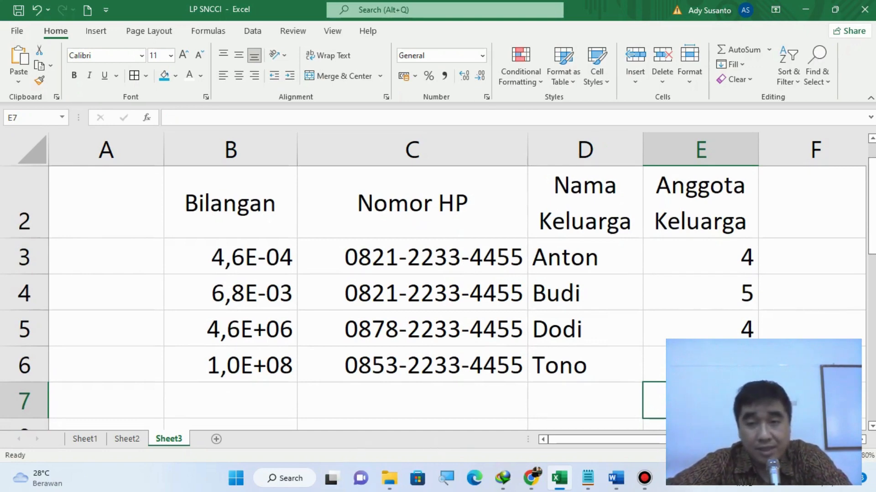
# - Enter the label Jumlah Anggota Keluarga Lebih Dari 4 in B8, below the table
pyautogui.moveTo(821, 456); pyautogui.dragTo(816, 455)
pyautogui.click(772, 455)
pyautogui.click(772, 455)
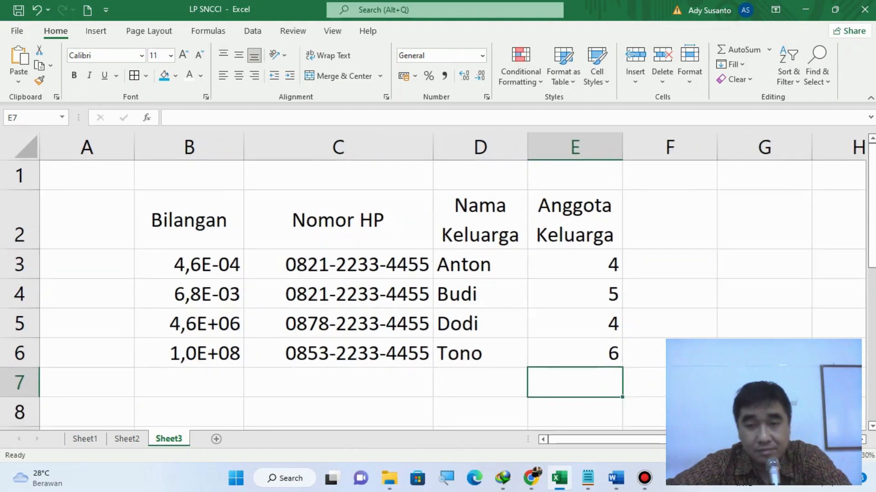
pyautogui.click(772, 455)
pyautogui.click(772, 455)
pyautogui.click(772, 456)
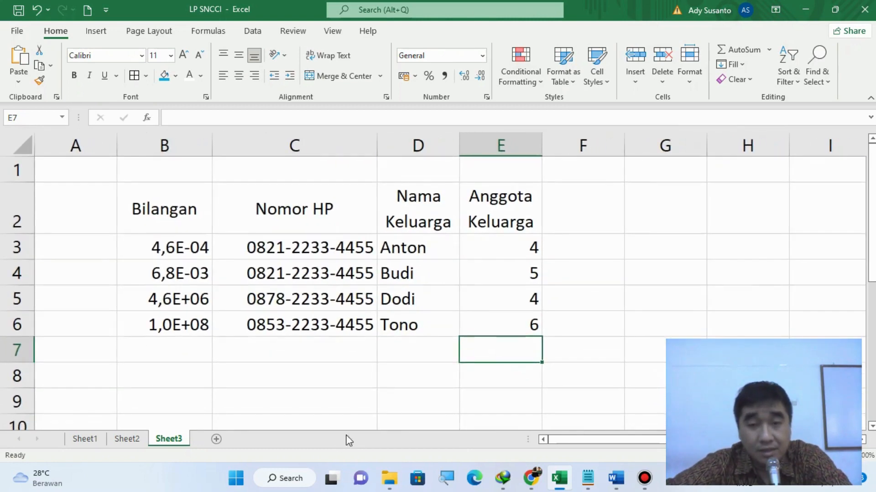
pyautogui.click(151, 372)
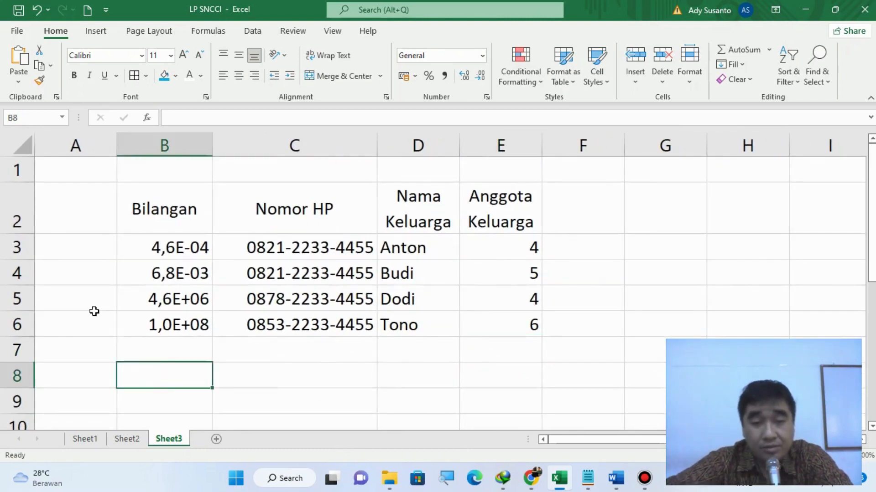
pyautogui.write('Jula')
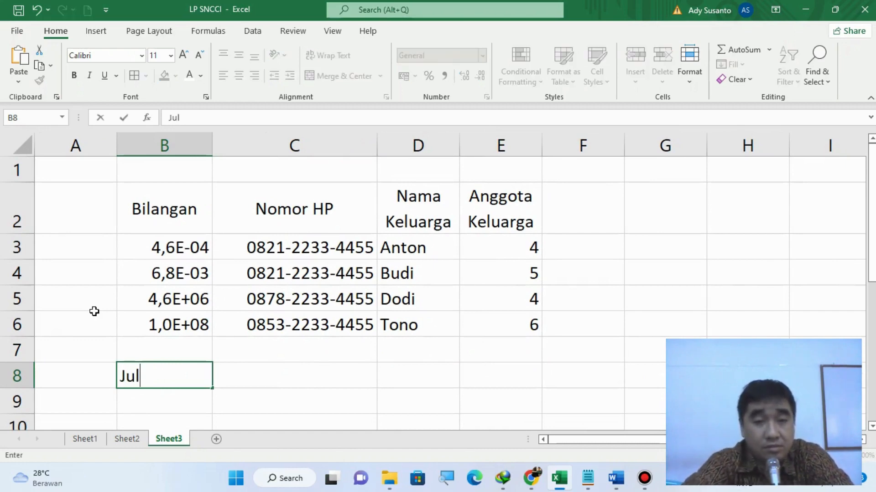
pyautogui.press('BackSpace')
pyautogui.press('BackSpace')
pyautogui.write('m')
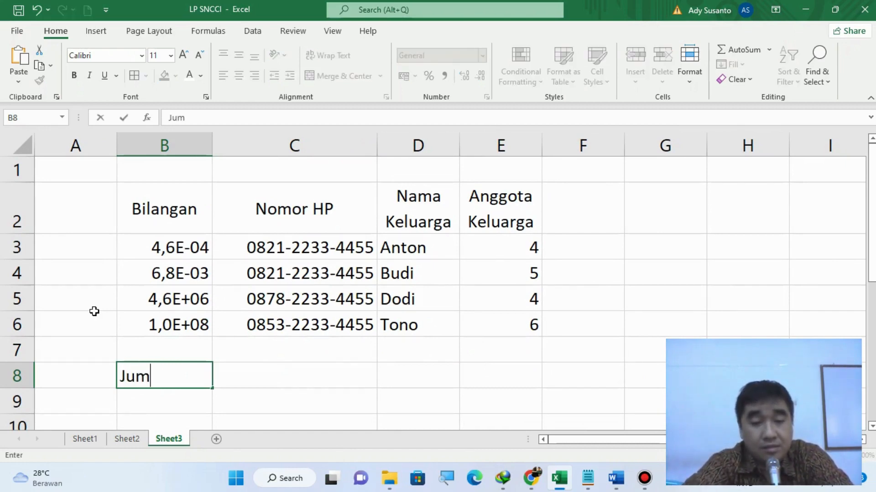
pyautogui.write('lah A')
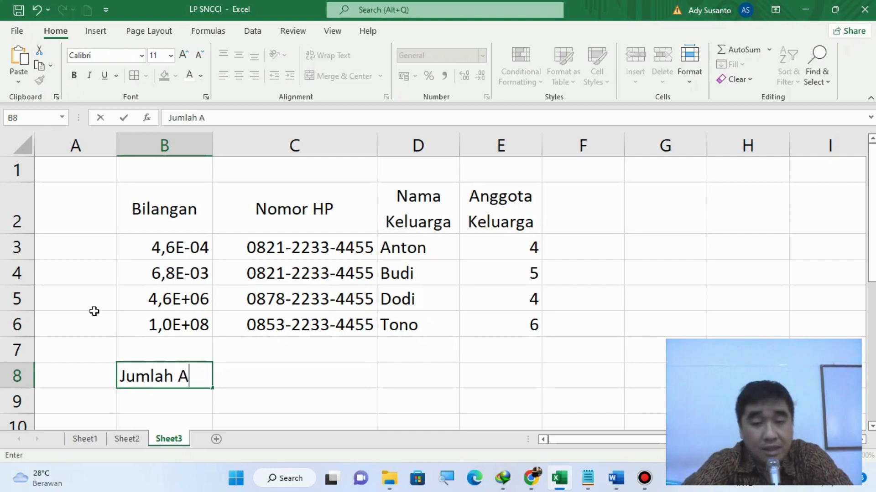
pyautogui.write('nggot')
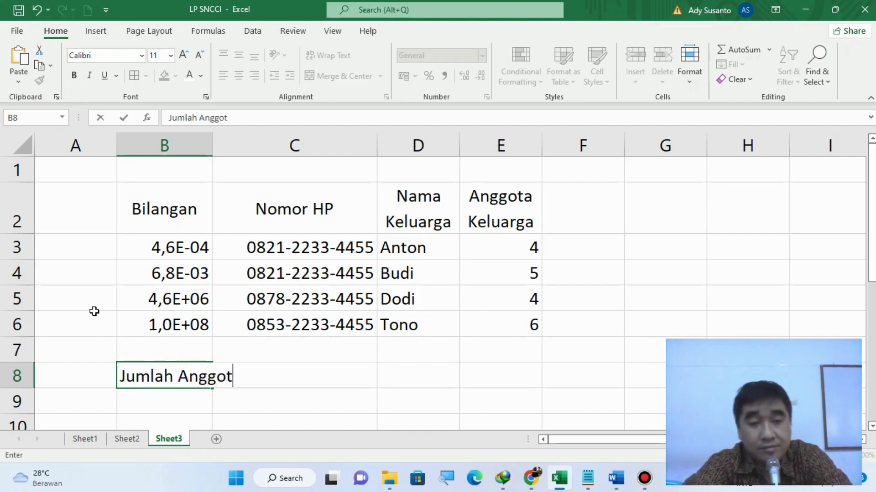
pyautogui.write('a Ke')
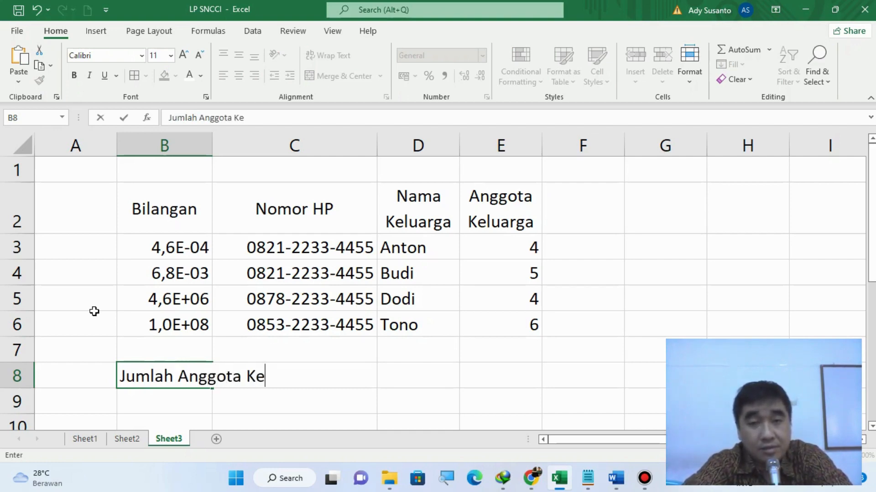
pyautogui.write('luarg')
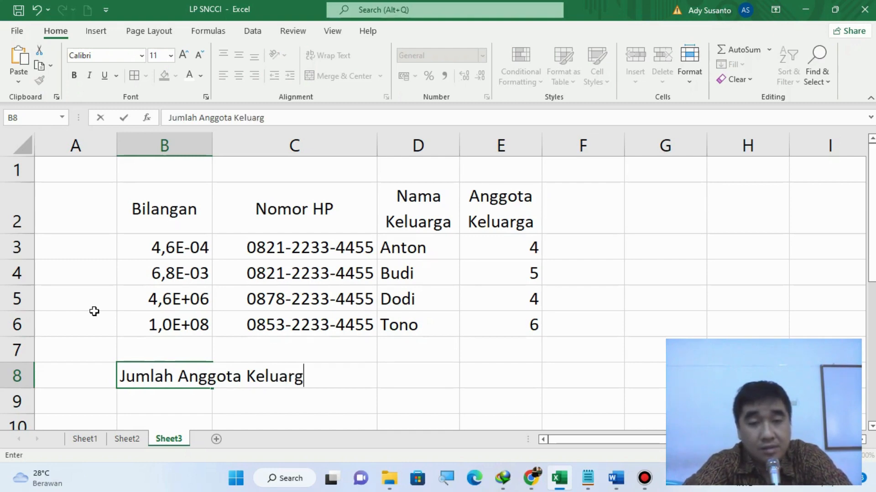
pyautogui.write('a Leb')
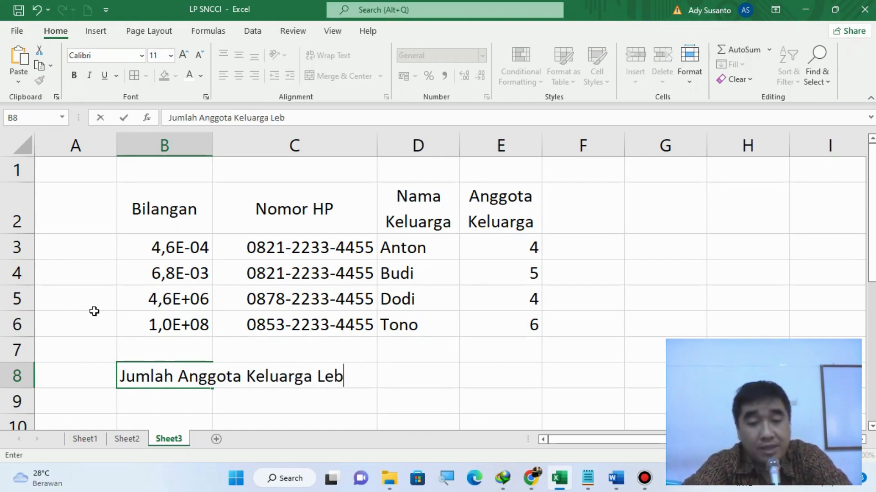
pyautogui.write('ih Dari')
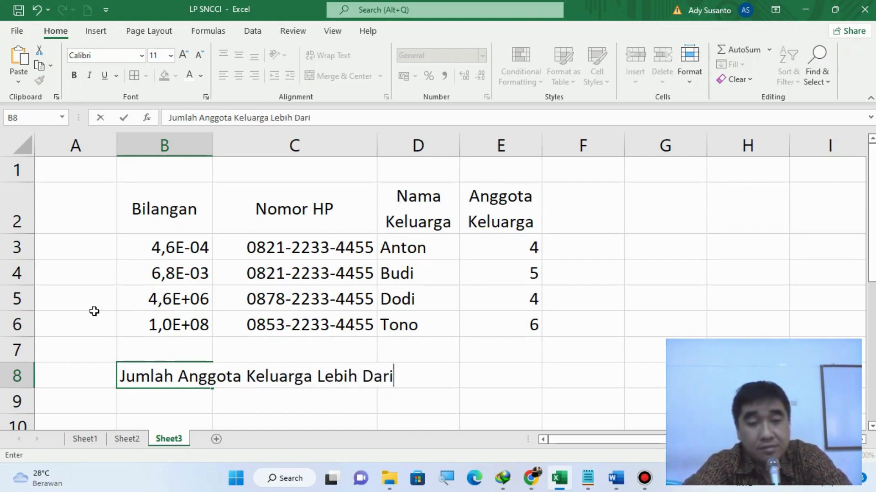
pyautogui.press('BackSpace')
pyautogui.press('BackSpace')
pyautogui.write('4')
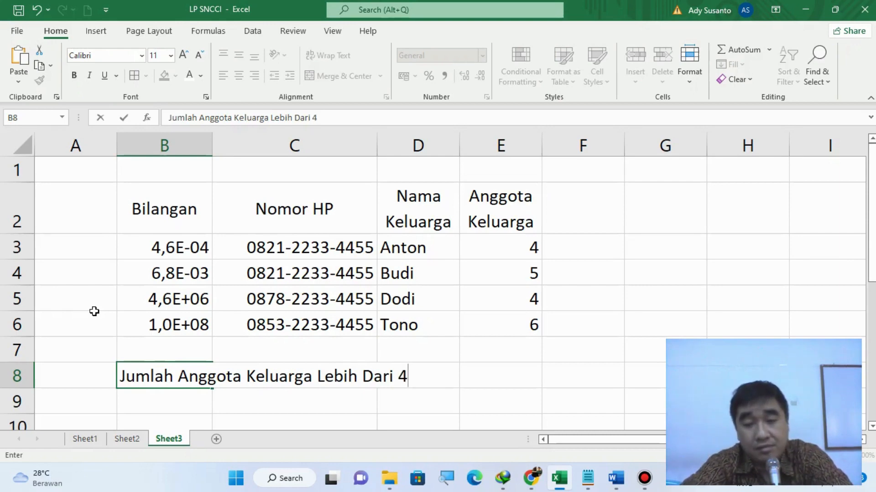
pyautogui.press('Tab')
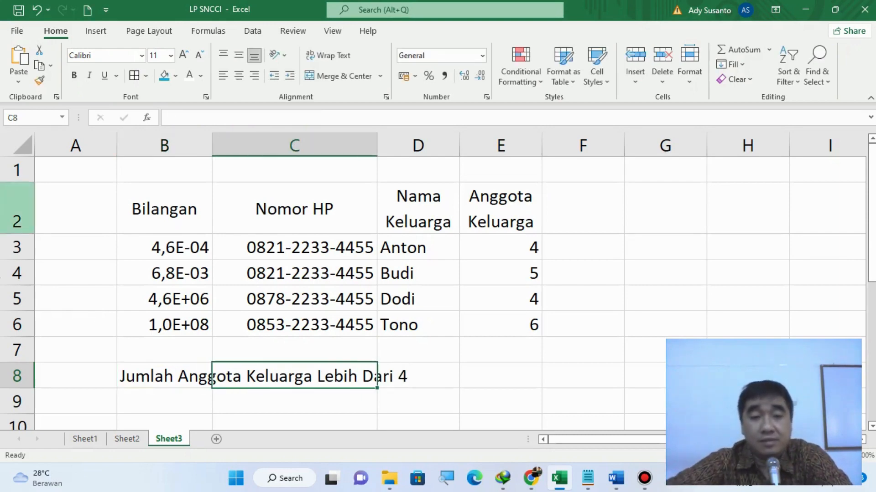
# - Merge B8:D8 and format the label with wrapped text, vertical centering and left alignment
pyautogui.moveTo(151, 375); pyautogui.dragTo(429, 366)
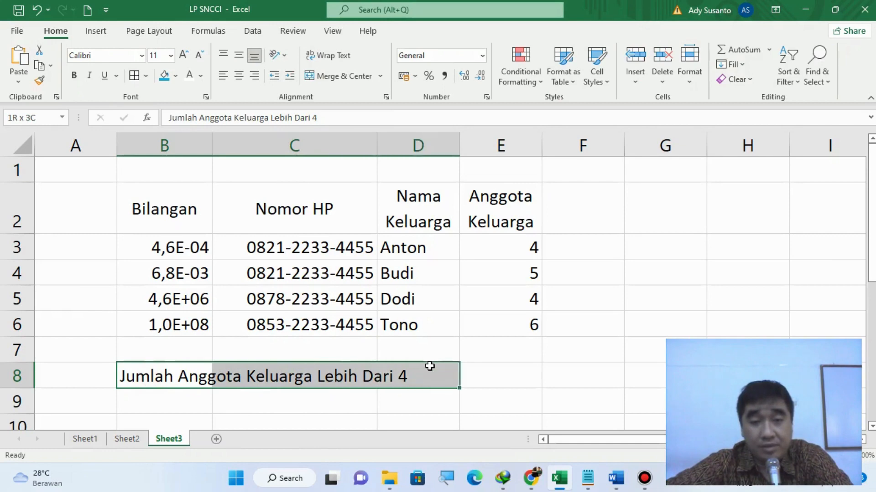
pyautogui.click(349, 80)
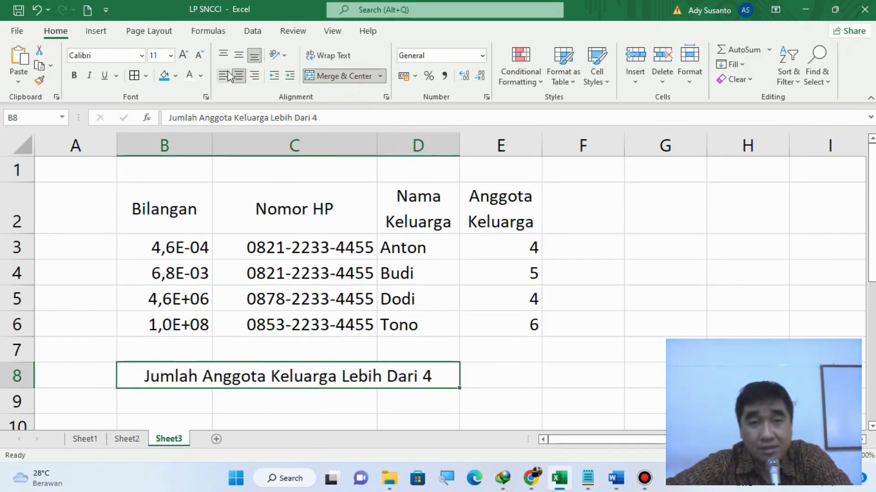
pyautogui.click(238, 55)
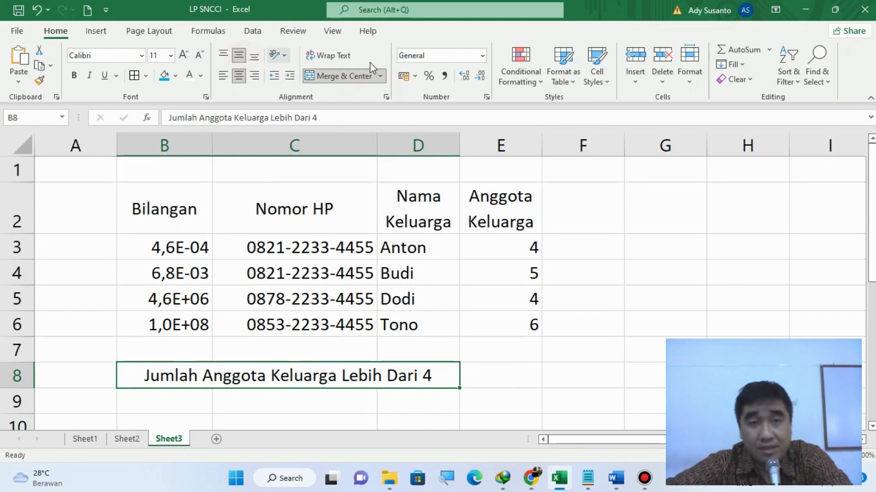
pyautogui.click(312, 58)
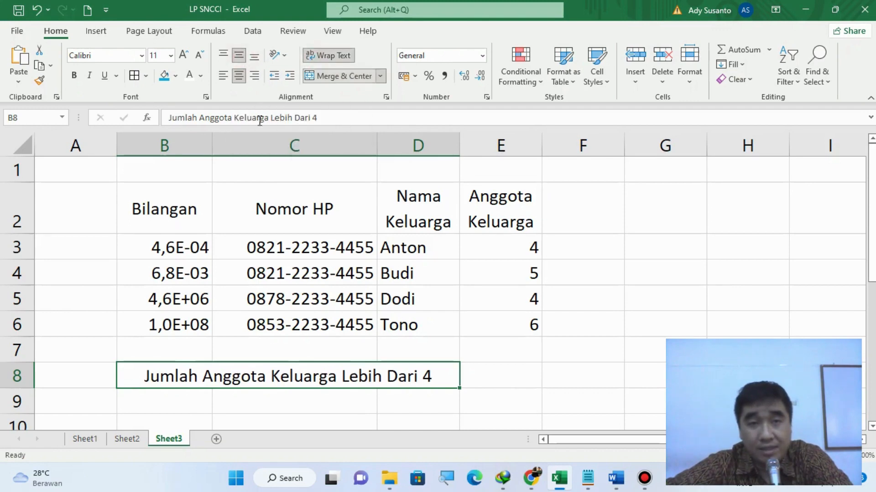
pyautogui.click(222, 75)
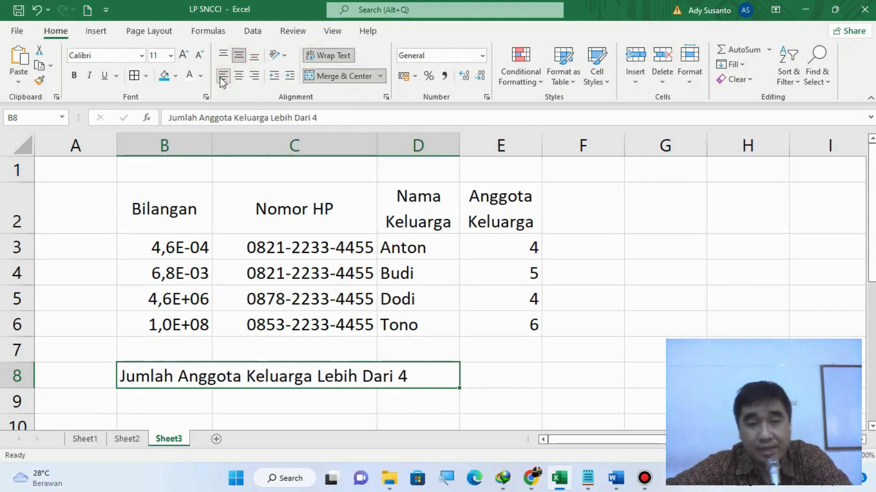
# - With E8 selected, write =CountIF(Range;Criteria) below the phone examples in Notepad, widening its window to fit the line, and return to Excel
pyautogui.click(523, 375)
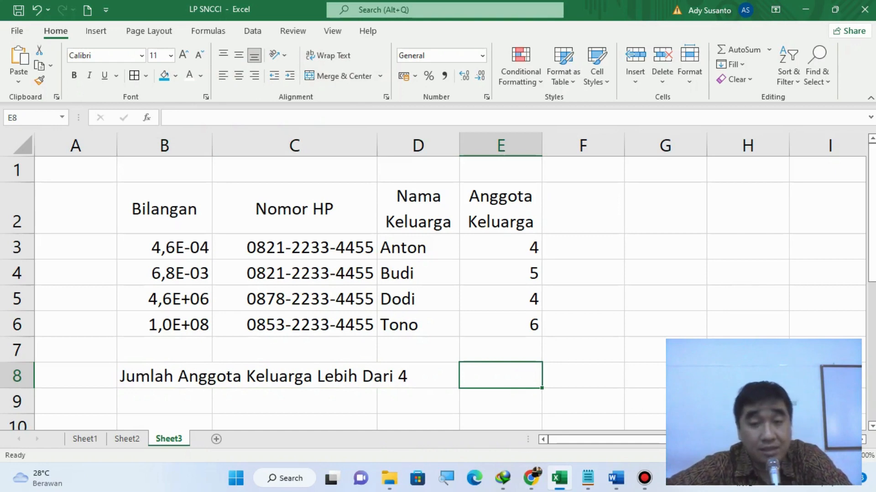
pyautogui.moveTo(590, 483)
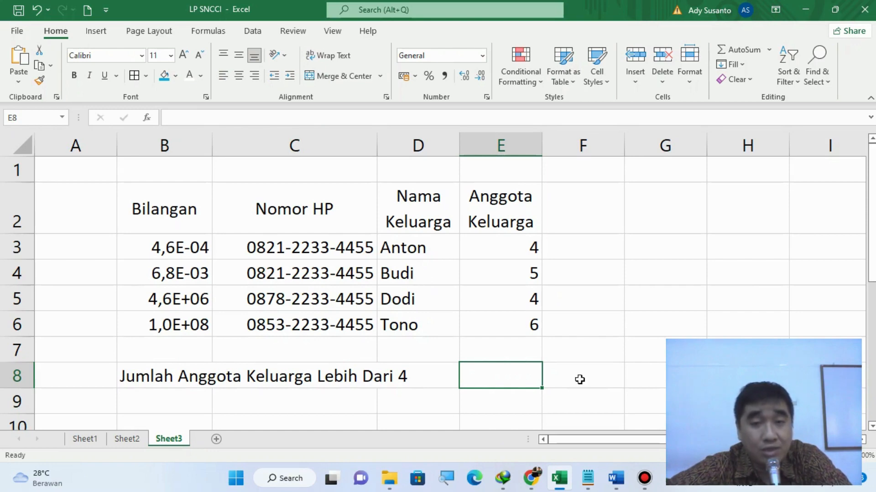
pyautogui.click(587, 478)
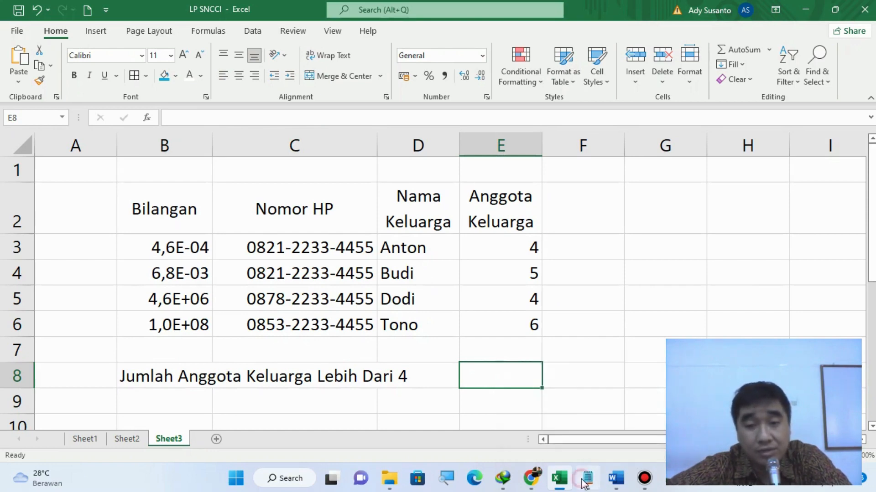
pyautogui.press('Return')
pyautogui.press('Return')
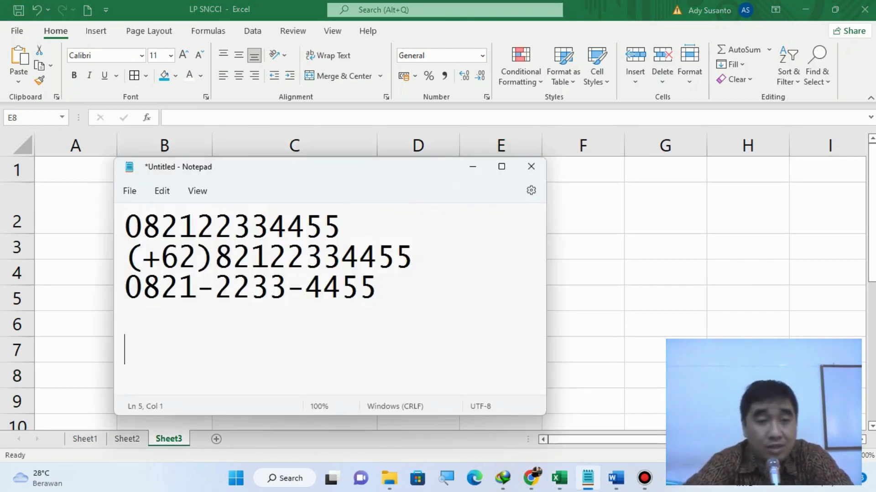
pyautogui.write('=')
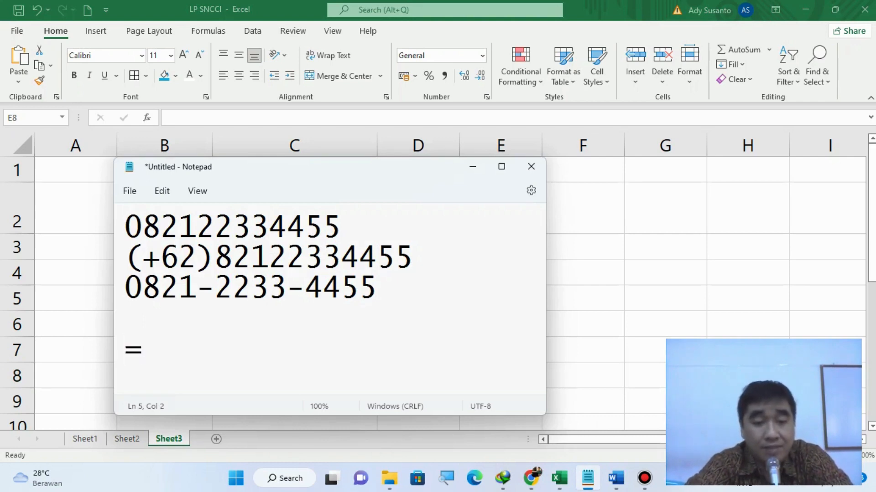
pyautogui.write('CountIF(')
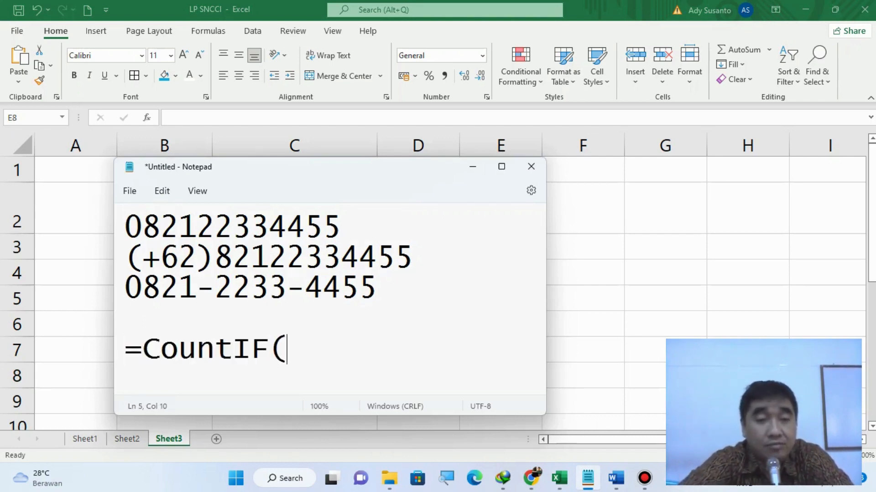
pyautogui.write('Range')
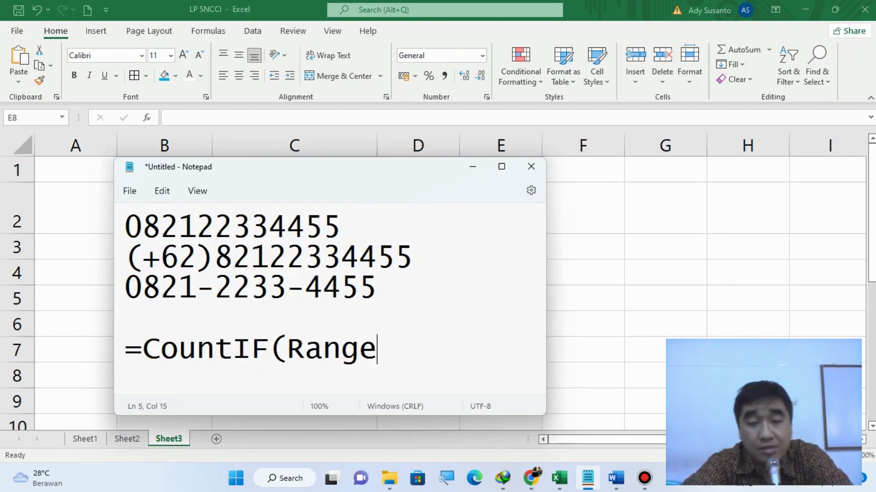
pyautogui.write(',')
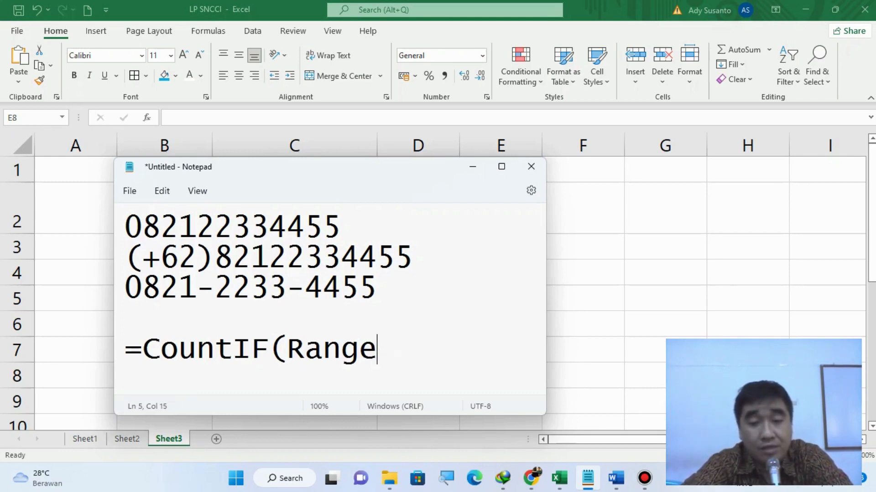
pyautogui.write(';')
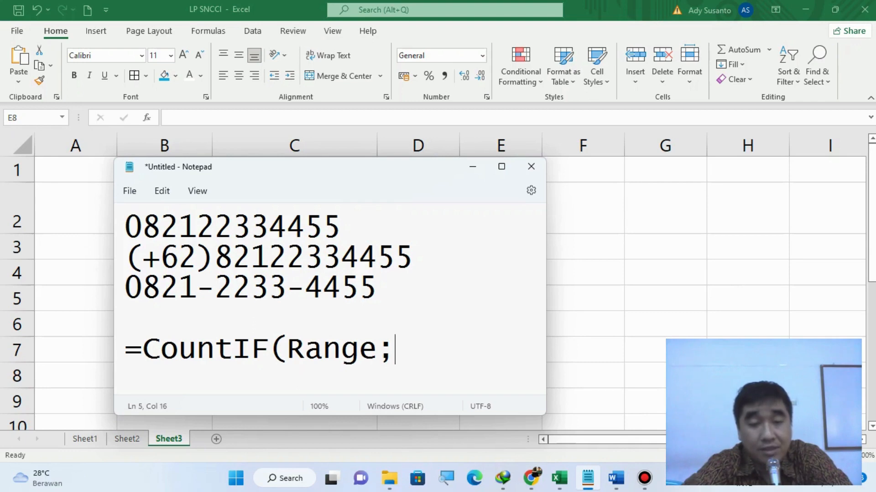
pyautogui.write('C')
pyautogui.write('rite')
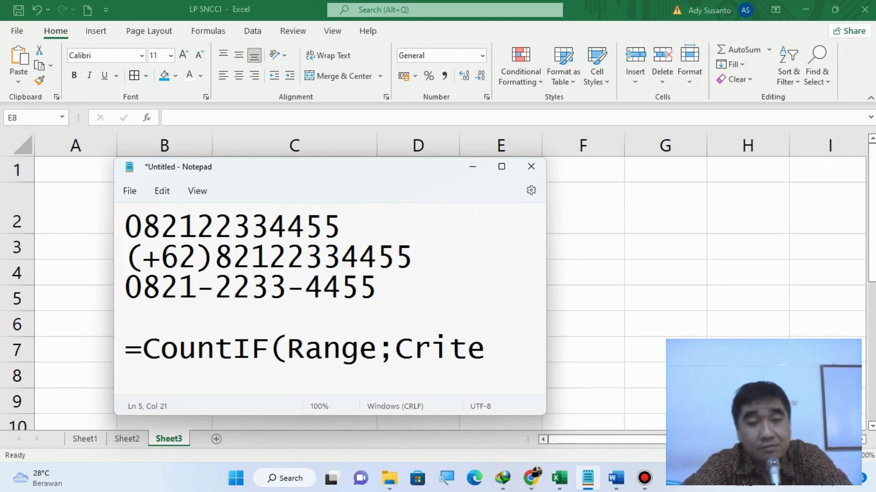
pyautogui.write('ria)')
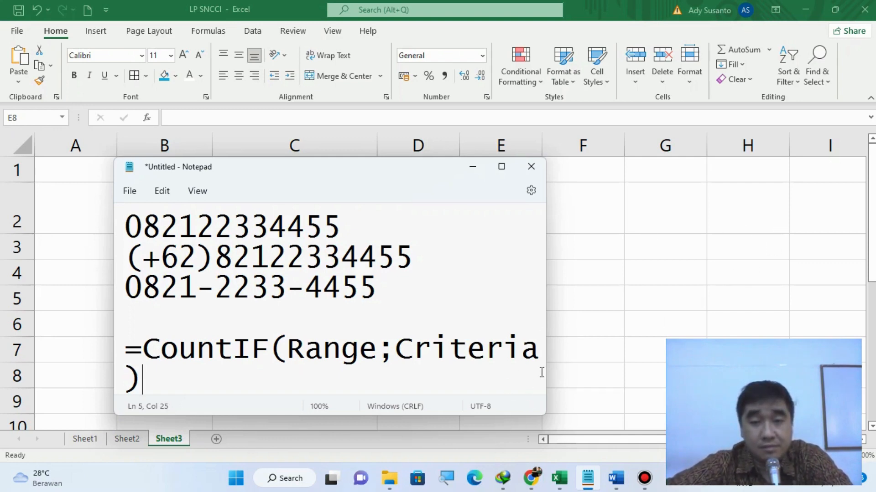
pyautogui.moveTo(548, 362); pyautogui.dragTo(601, 352)
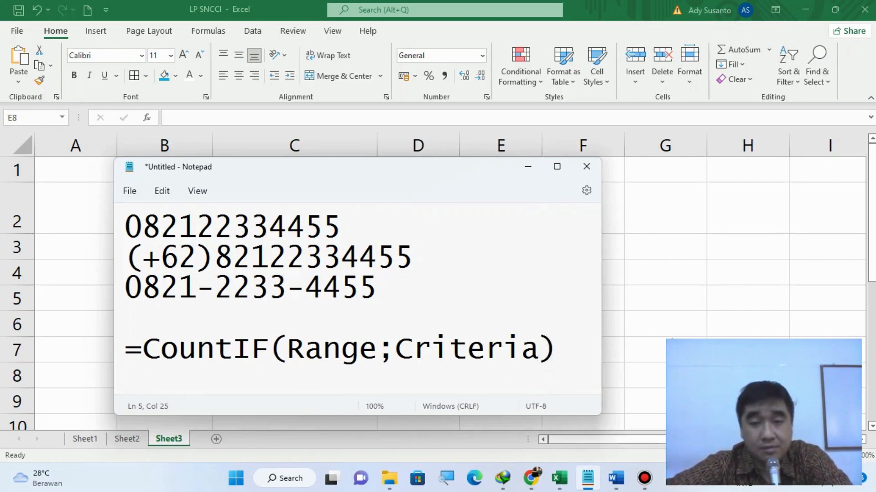
pyautogui.click(212, 9)
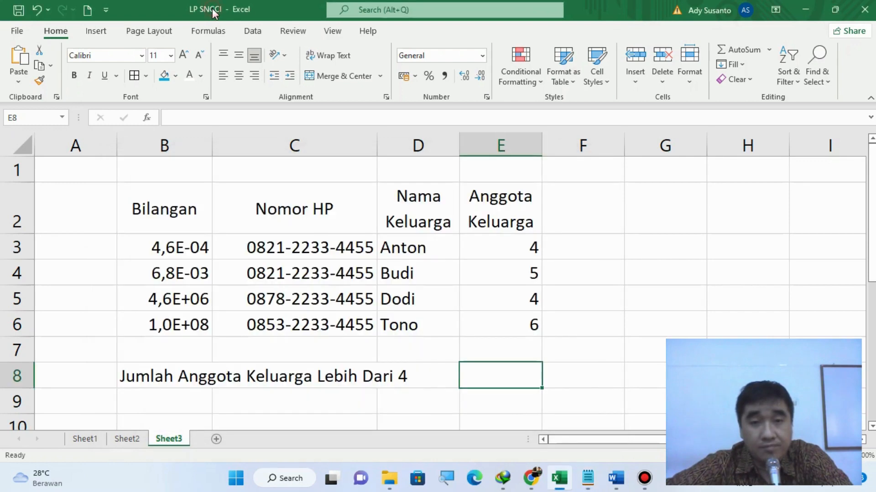
# - Enter a COUNTIF formula in E8 over the range E3:E6, with an empty pair of quotes as the criterion
pyautogui.write('=')
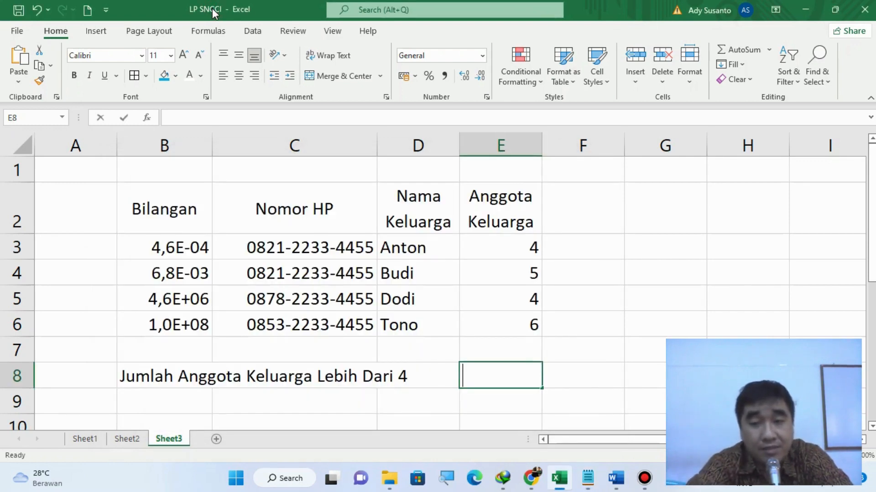
pyautogui.write('CountI')
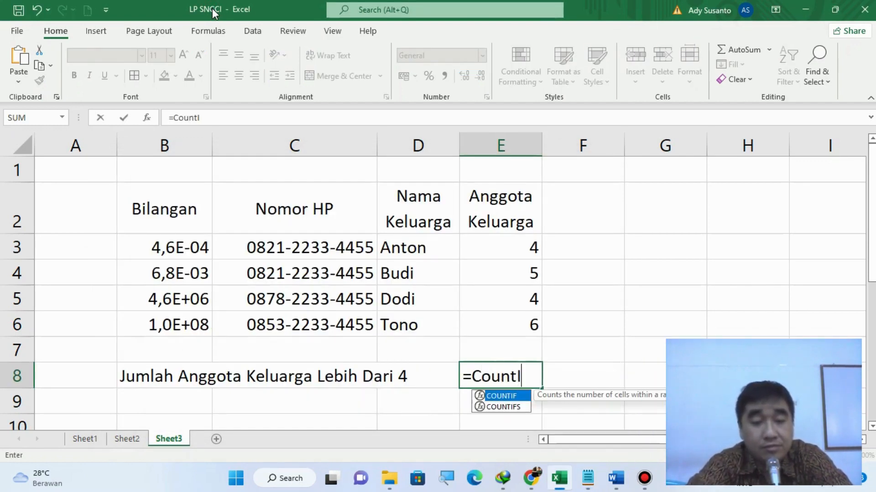
pyautogui.write('F(')
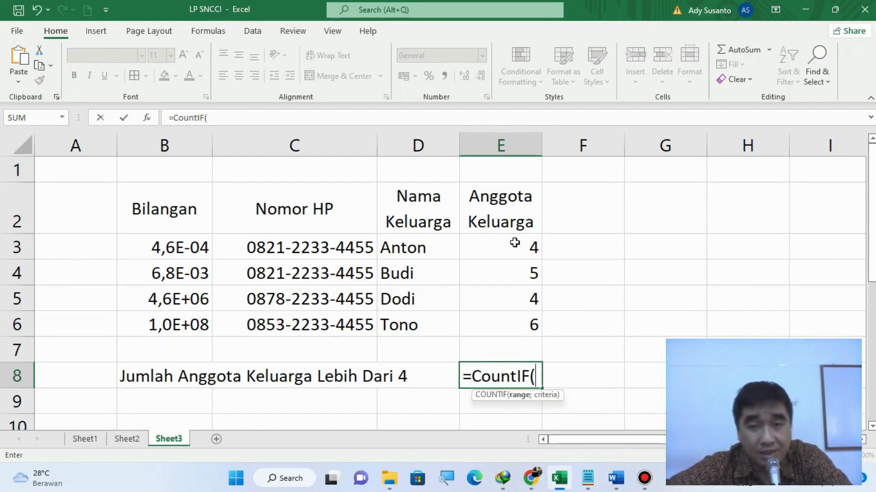
pyautogui.moveTo(514, 243); pyautogui.dragTo(517, 322)
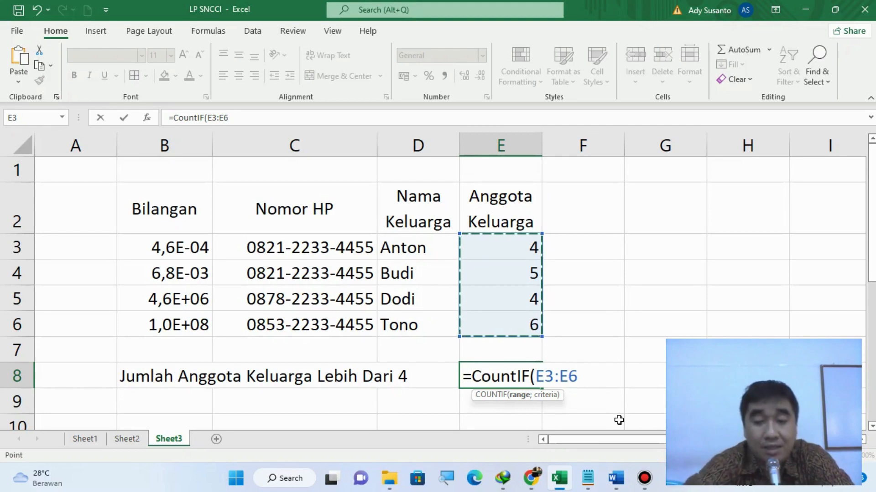
pyautogui.write(';')
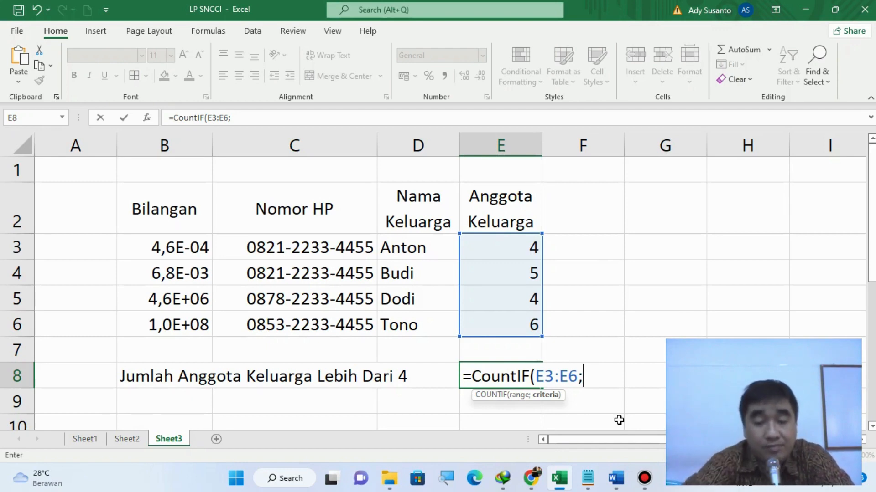
pyautogui.write('""')
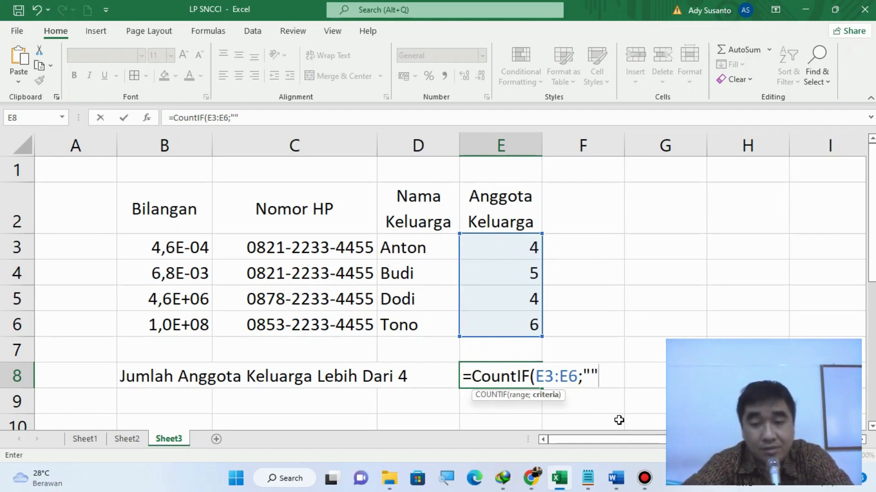
pyautogui.press('Left')
pyautogui.press('Right')
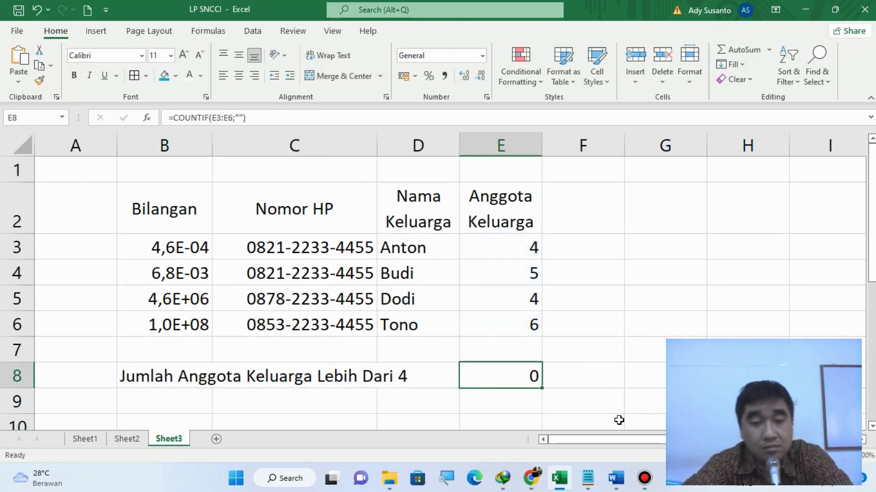
# - Complete the criterion of the formula in E8 as ">4"
pyautogui.press('F2')
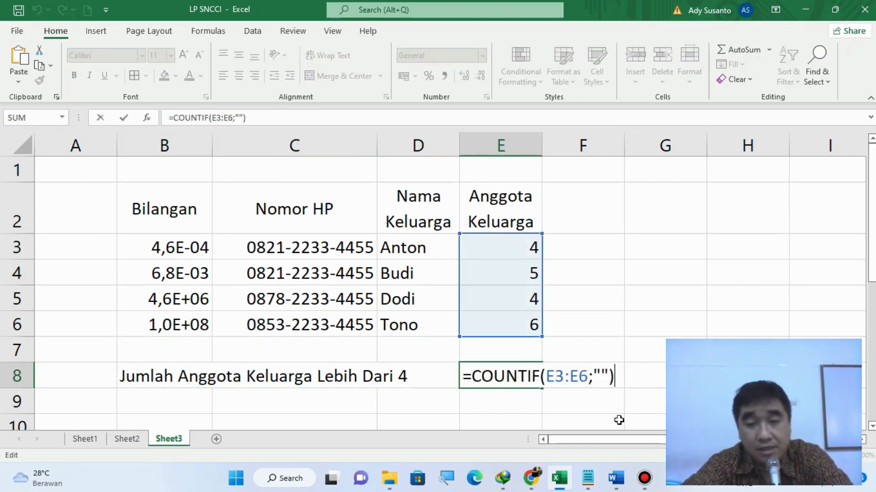
pyautogui.press('Left')
pyautogui.press('Left')
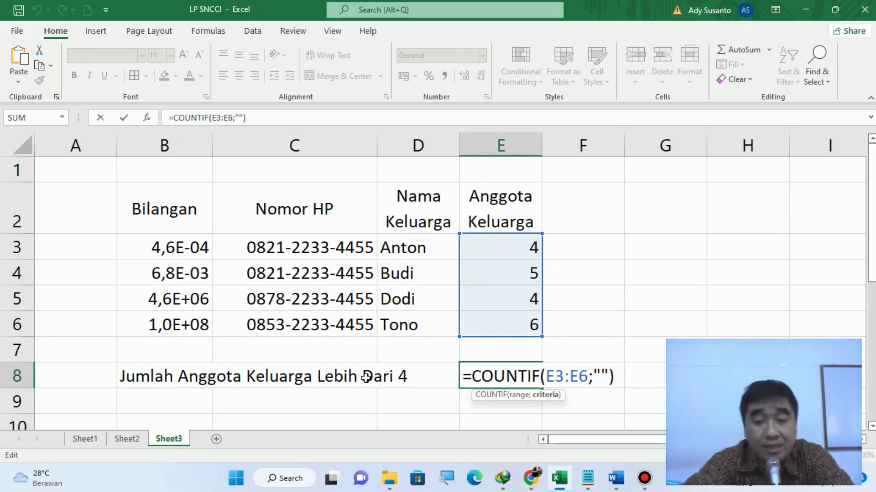
pyautogui.write('>')
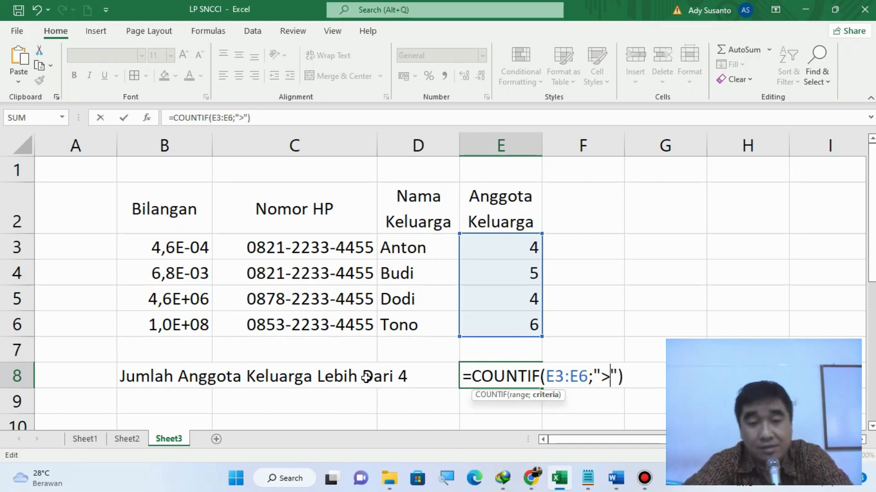
pyautogui.write('4')
pyautogui.press('Return')
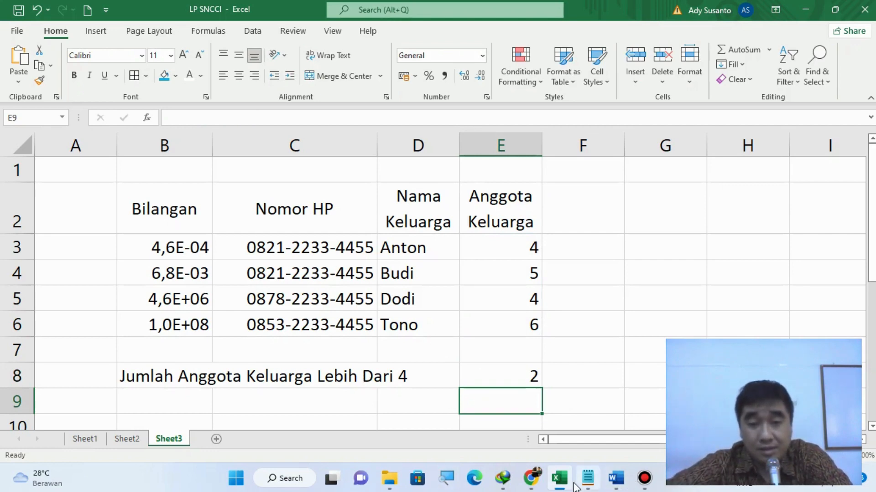
# - Switch to Notepad and add the heading Operator Pembanding below the CountIF syntax, separated by a blank line
pyautogui.click(587, 479)
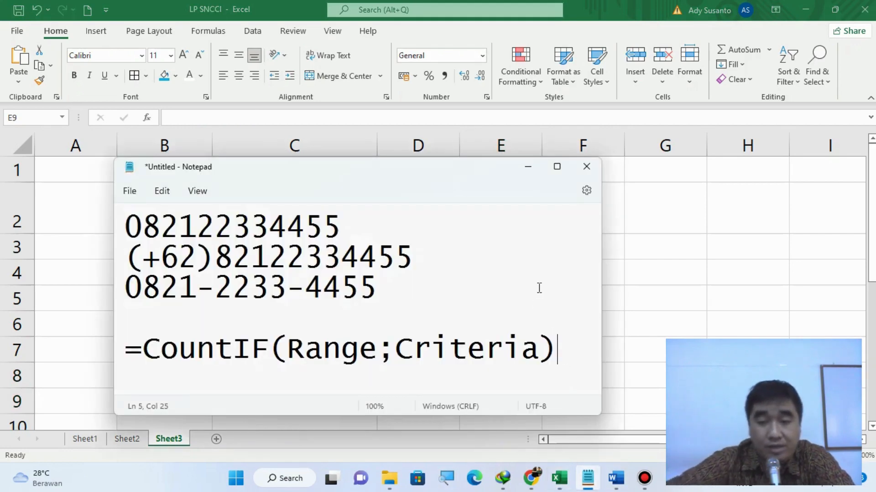
pyautogui.press('Return')
pyautogui.press('Return')
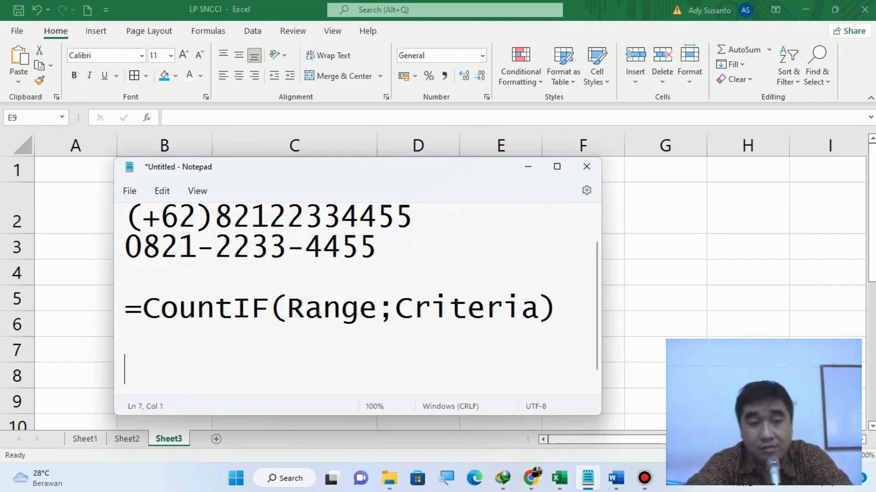
pyautogui.write('Opera')
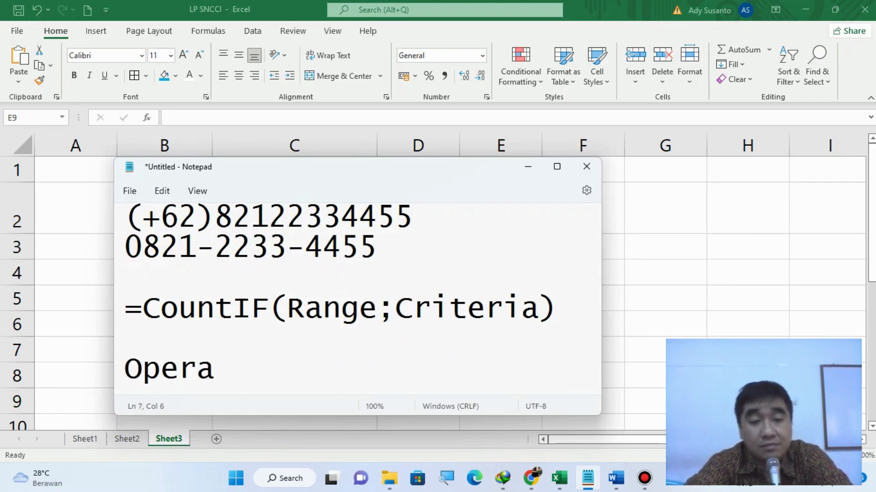
pyautogui.write('tor Pemban')
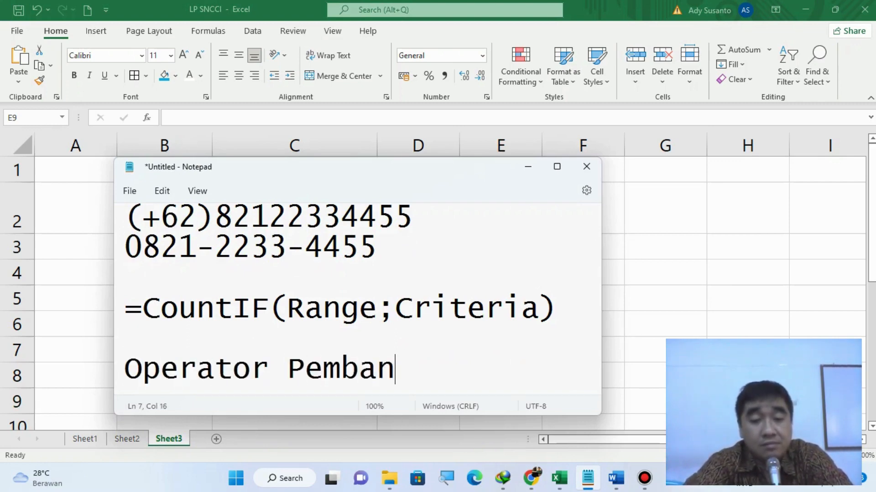
pyautogui.write('ding')
pyautogui.press('Return')
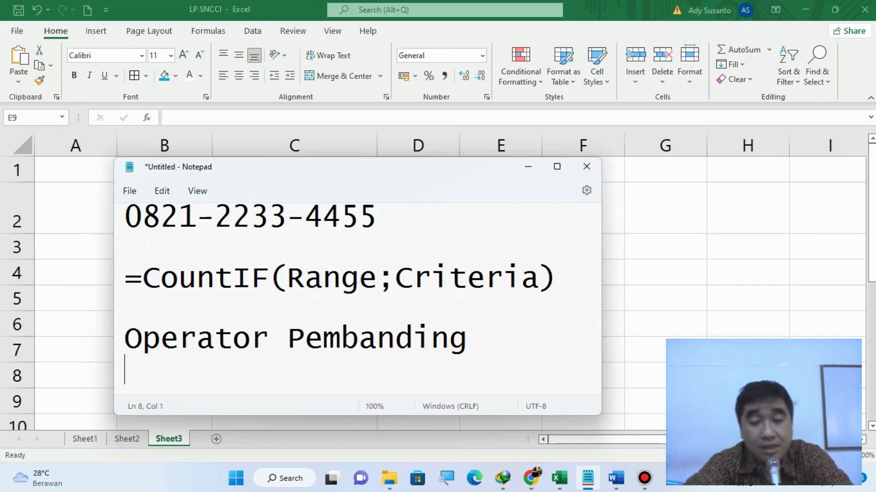
# - List the operators =, >, <, >=, <= and <> on separate lines under Operator Pembanding, and highlight the list
pyautogui.write('=')
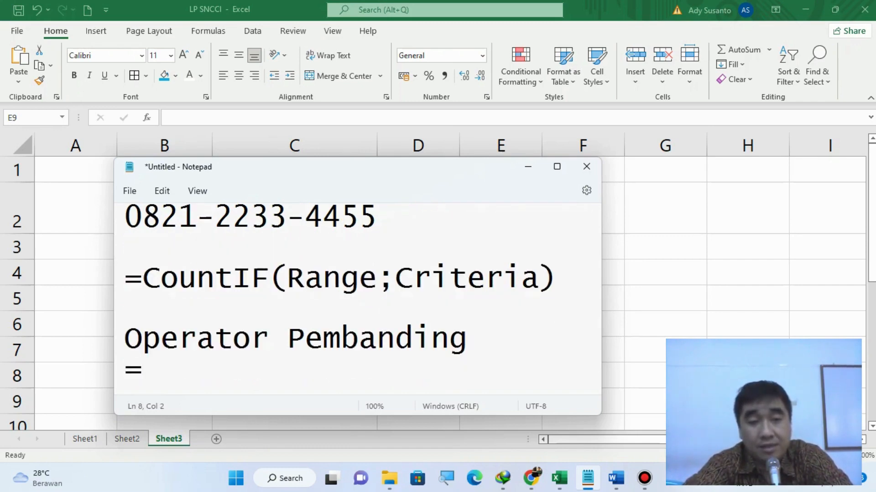
pyautogui.press('Return')
pyautogui.write('>')
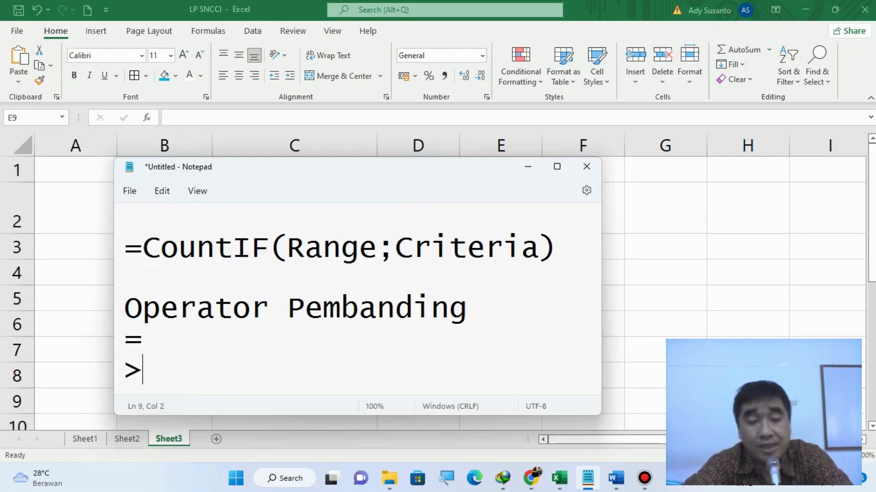
pyautogui.press('Return')
pyautogui.write('<')
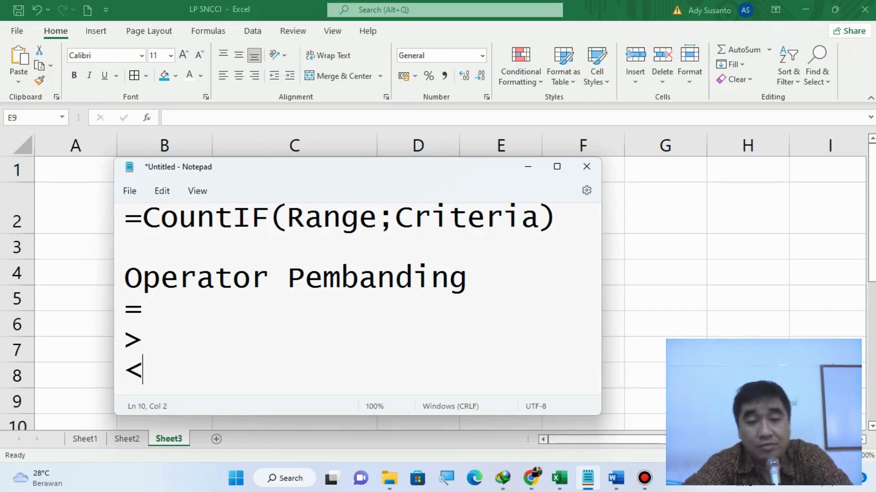
pyautogui.press('Return')
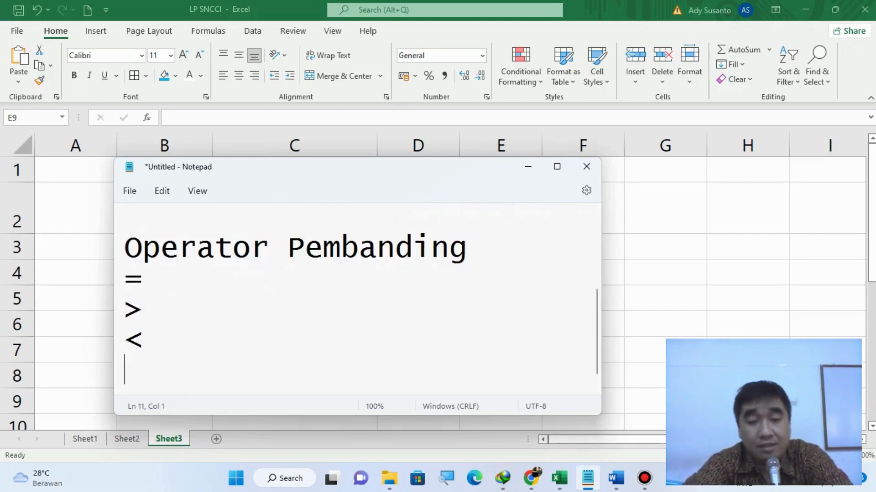
pyautogui.write('>=')
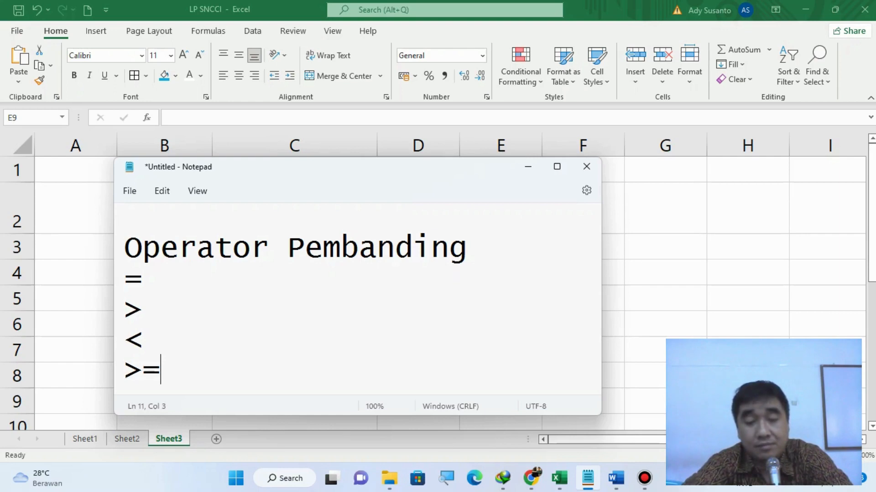
pyautogui.press('Return')
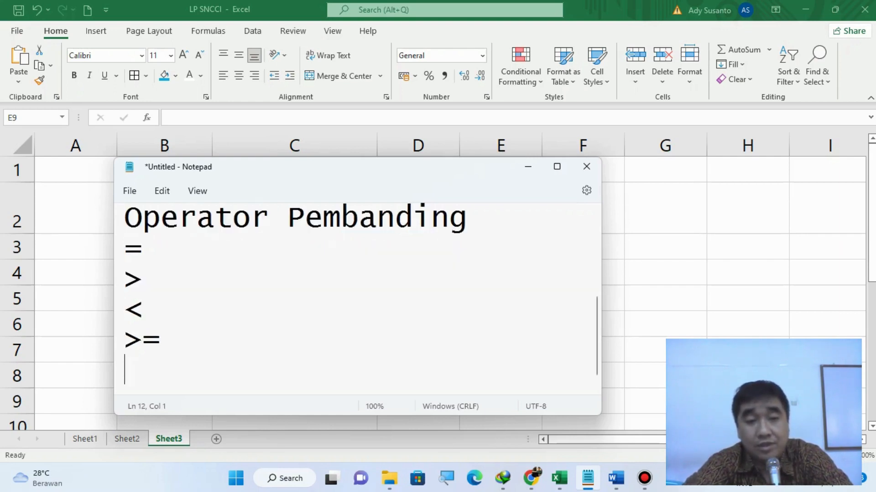
pyautogui.write('<=')
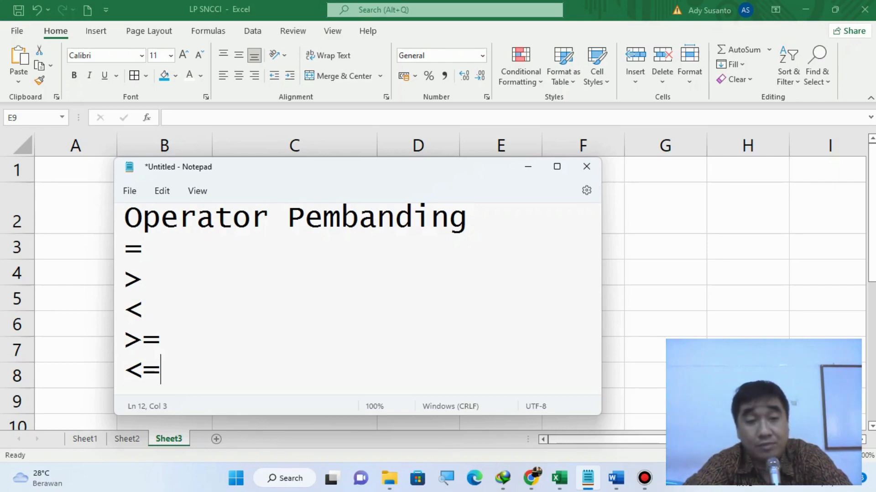
pyautogui.press('Return')
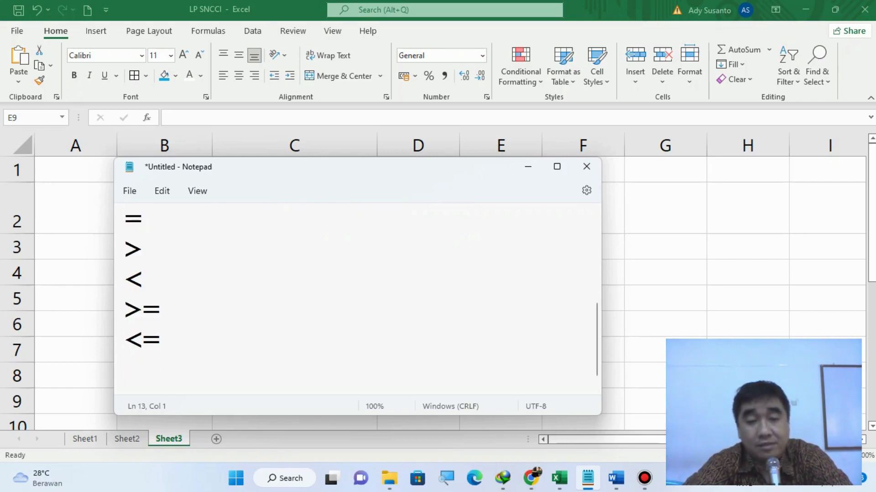
pyautogui.write('<>')
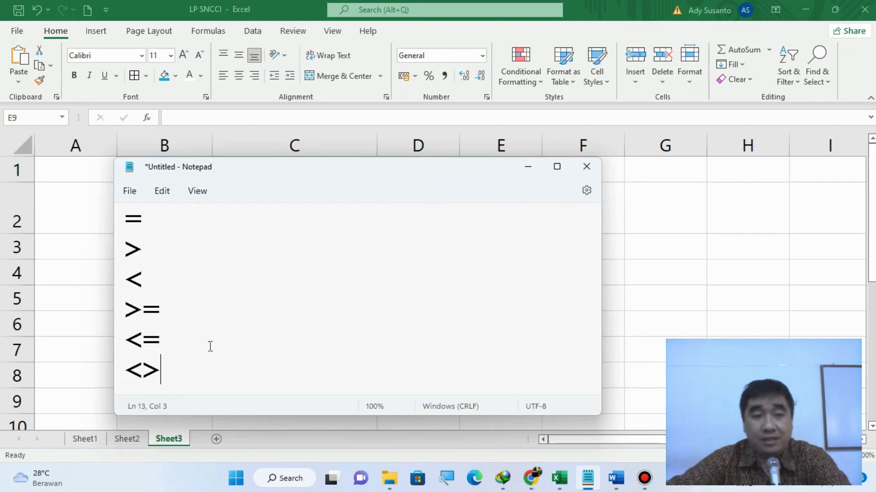
pyautogui.click(182, 370)
pyautogui.moveTo(182, 370); pyautogui.dragTo(132, 220)
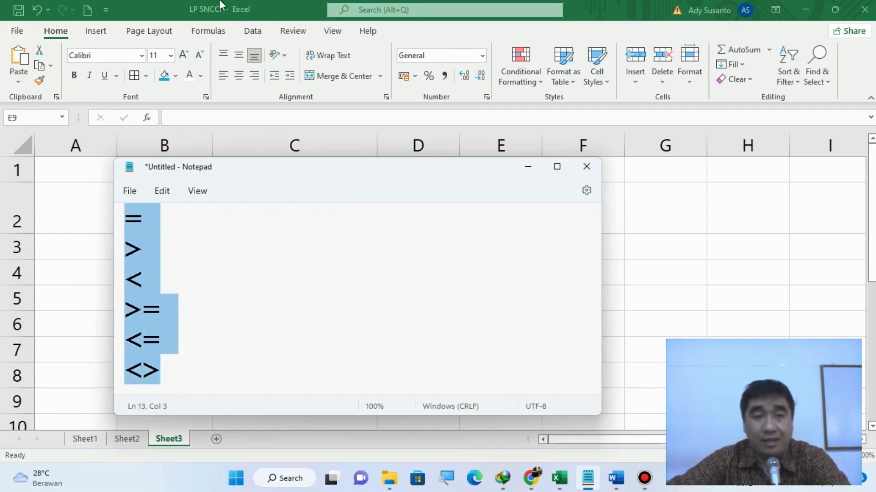
# - Switch back to Excel and enter the label Jumlah Anggota Keluarga Minimal 4 in B9
pyautogui.hotkey('alt', 'Tab')
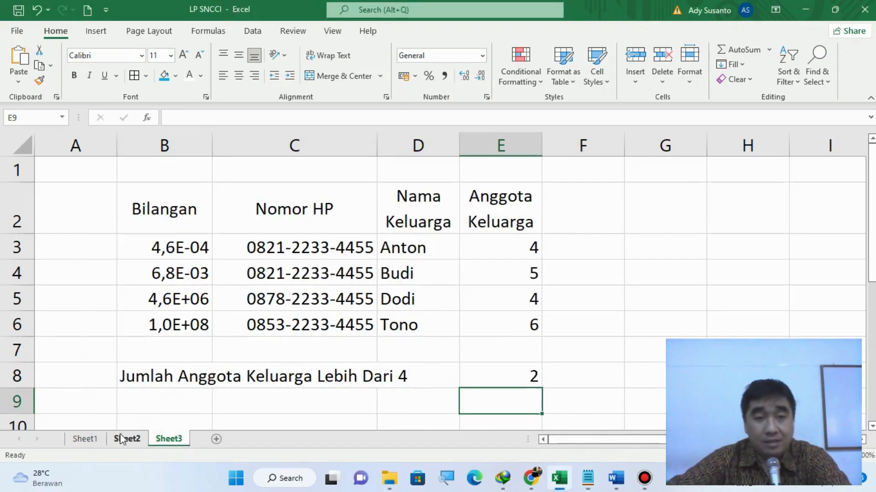
pyautogui.click(137, 401)
pyautogui.write('Jumlah')
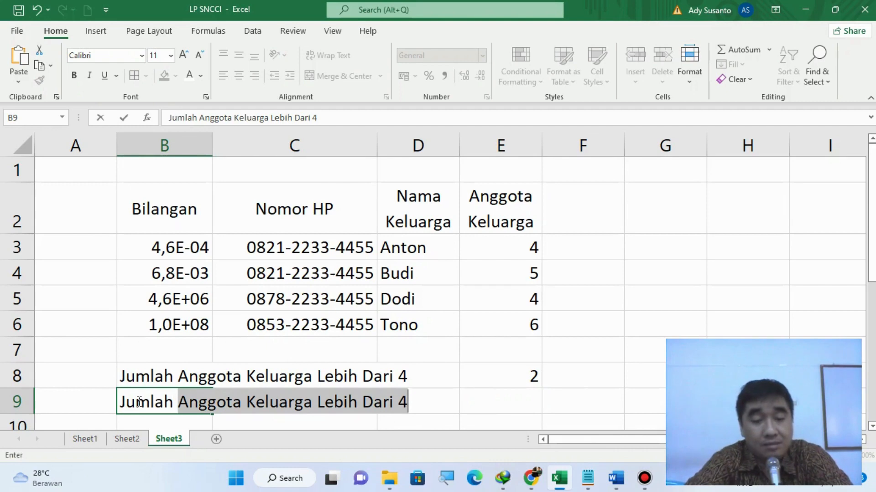
pyautogui.write(' Anggota ')
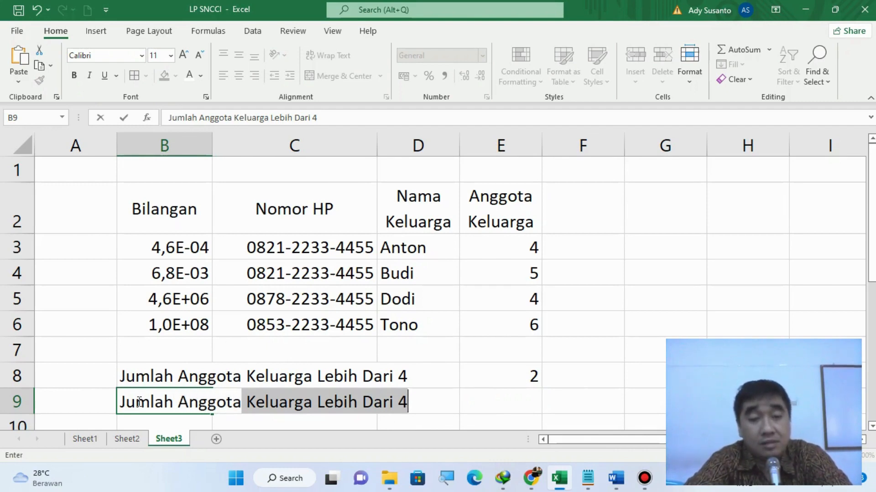
pyautogui.write('Keluat')
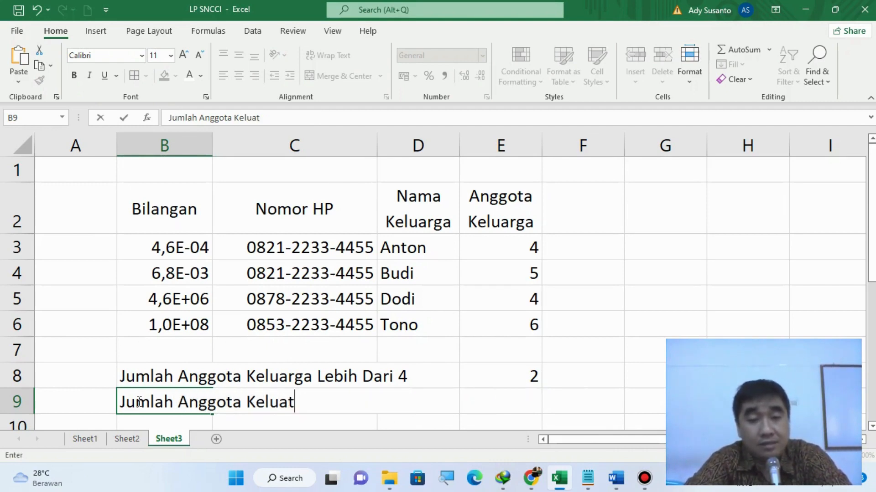
pyautogui.press('BackSpace')
pyautogui.write('rga')
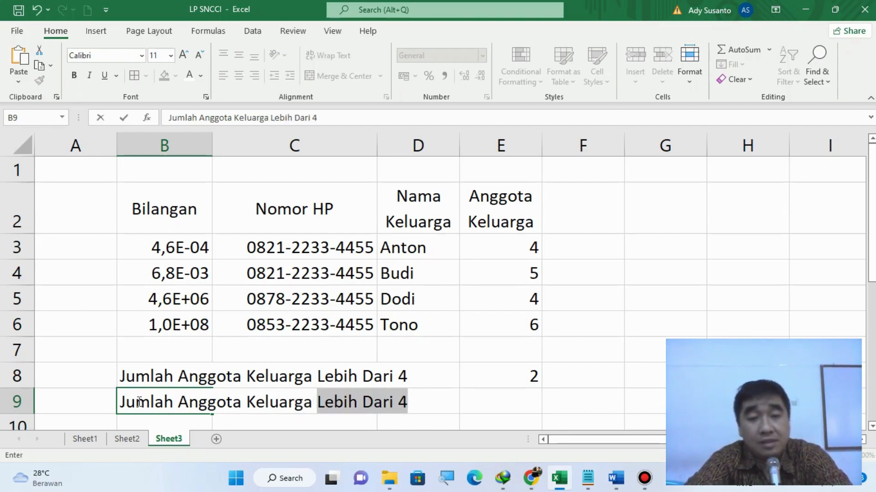
pyautogui.write(' Minimal ')
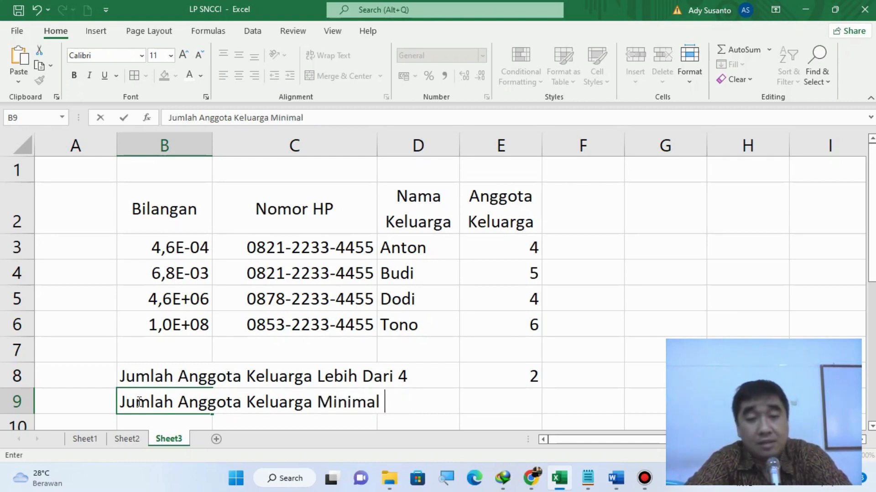
pyautogui.write('4')
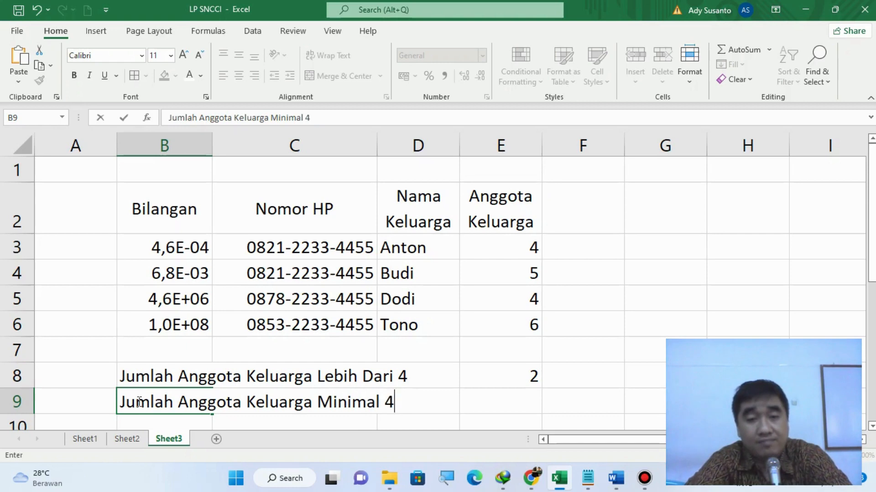
pyautogui.press('Return')
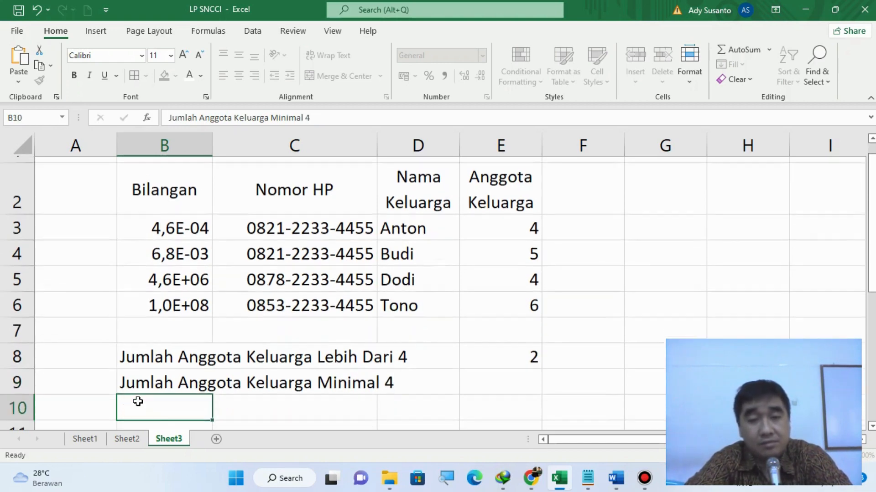
# - Merge cells B9:D9, apply middle alignment and text wrapping, and align the Minimal 4 label to the left
pyautogui.moveTo(158, 382); pyautogui.dragTo(428, 372)
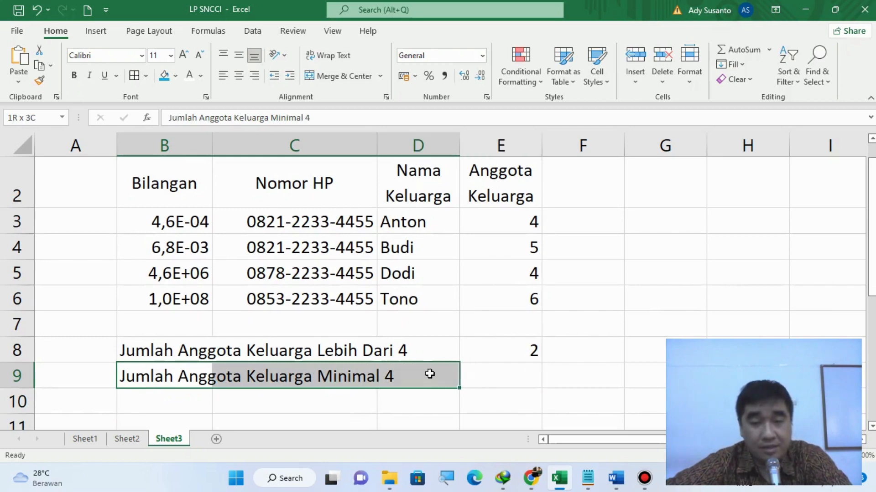
pyautogui.click(345, 78)
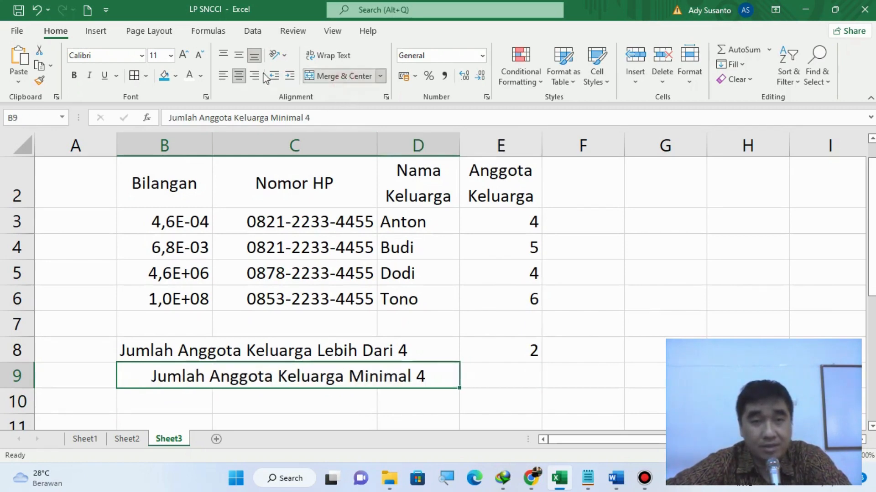
pyautogui.click(238, 61)
pyautogui.click(316, 56)
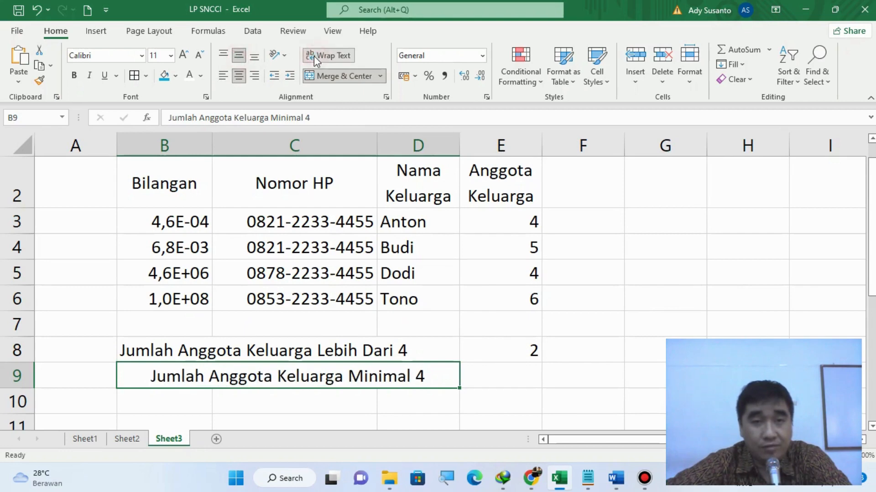
pyautogui.click(222, 77)
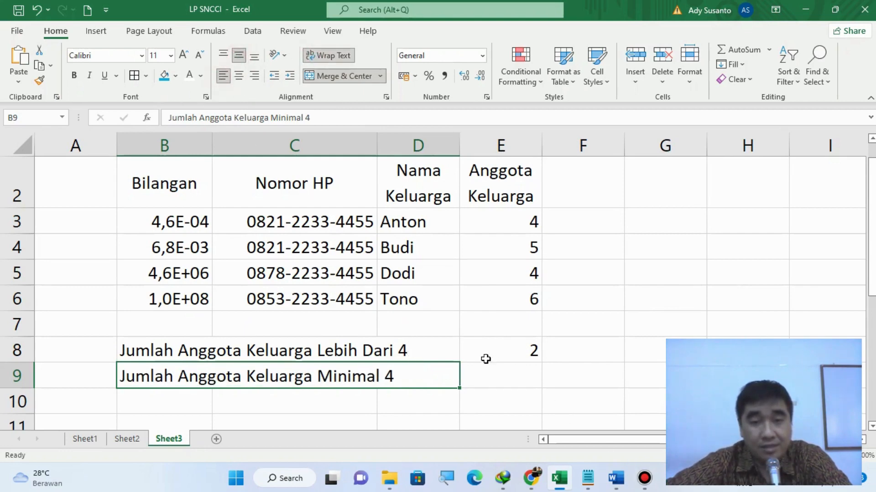
# - Enter a COUNTIF formula in E9 with the range E3:E6 and an empty pair of quotation marks as criterion
pyautogui.click(507, 377)
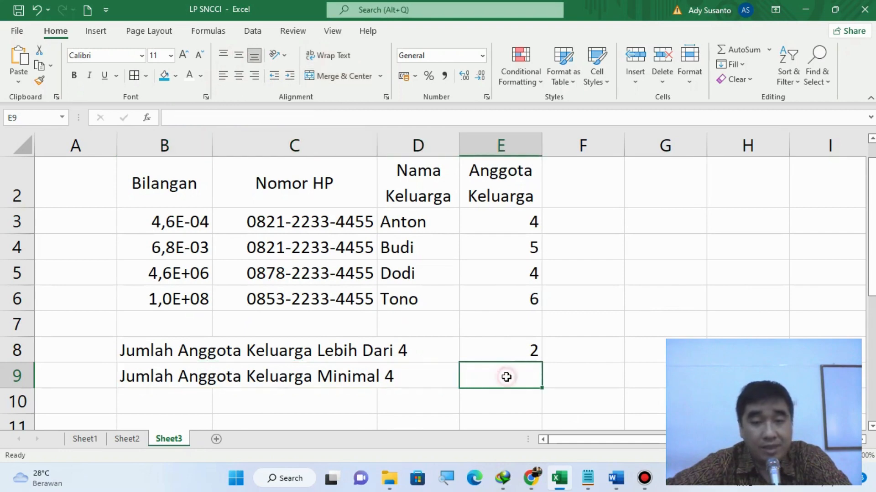
pyautogui.write('=')
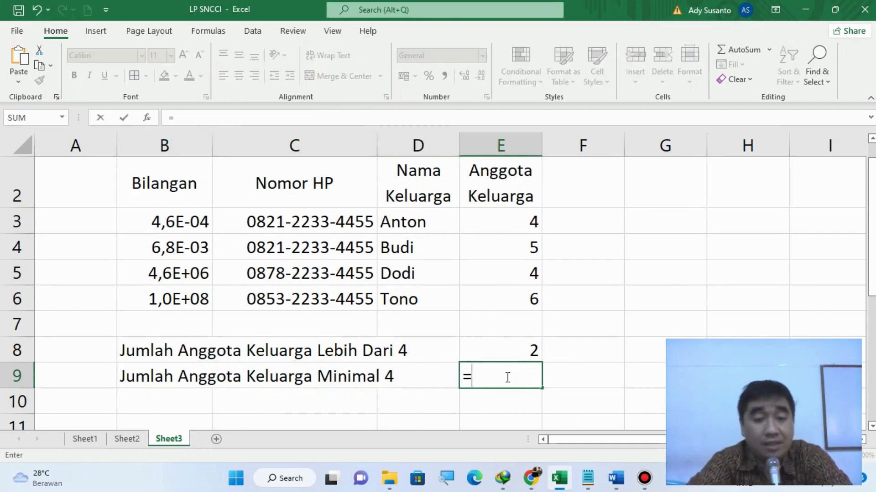
pyautogui.write('CountIF')
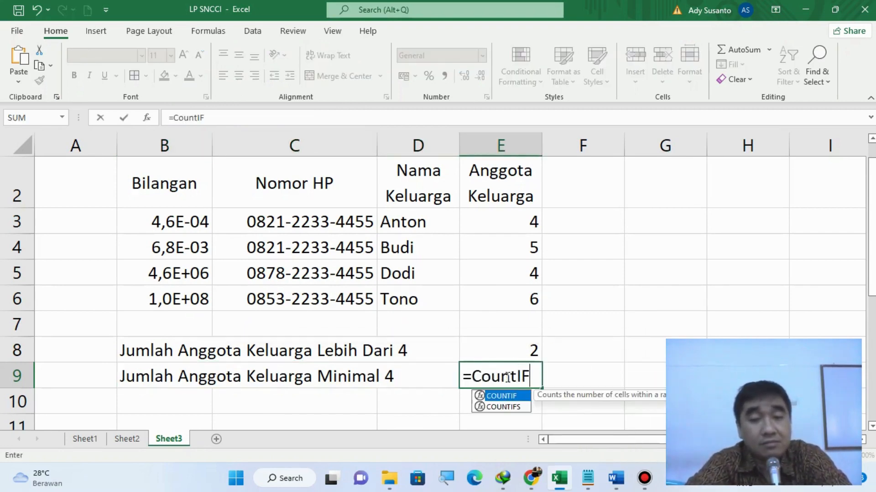
pyautogui.write('(')
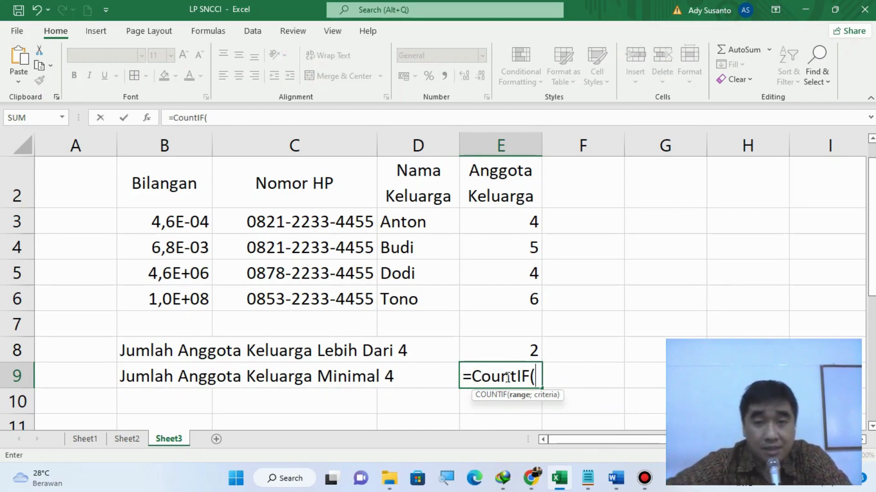
pyautogui.moveTo(509, 229); pyautogui.dragTo(508, 300)
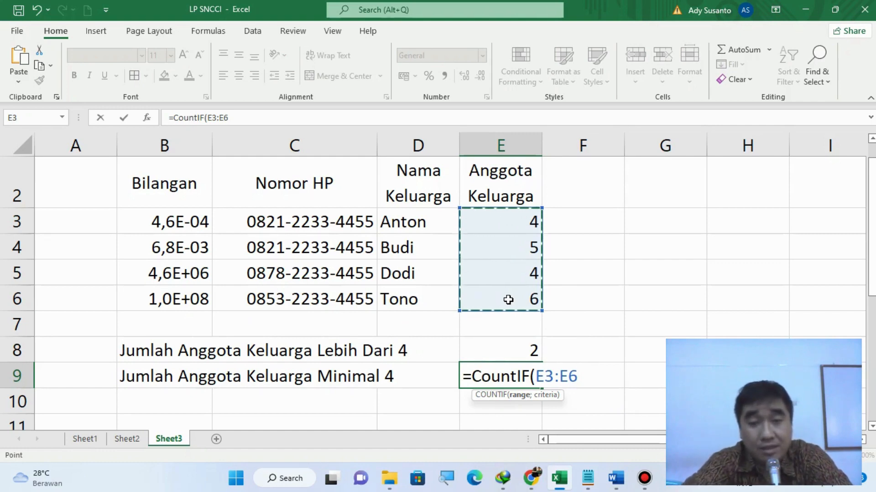
pyautogui.write(';')
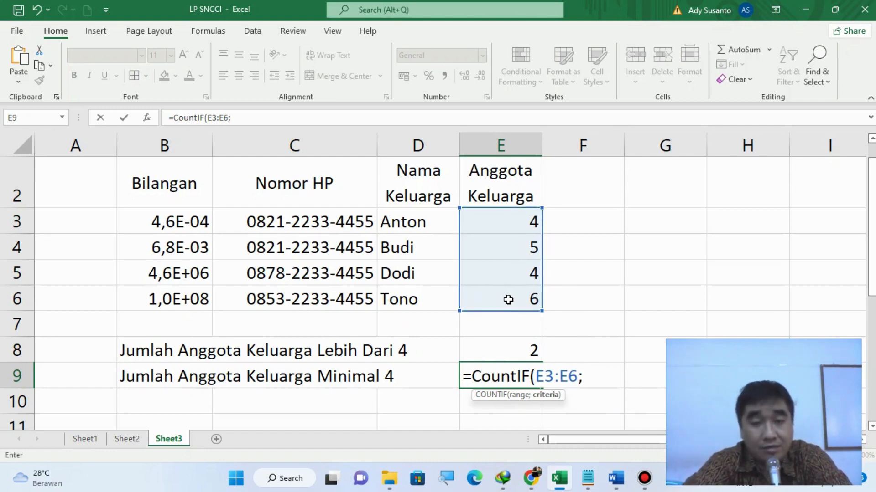
pyautogui.write('""')
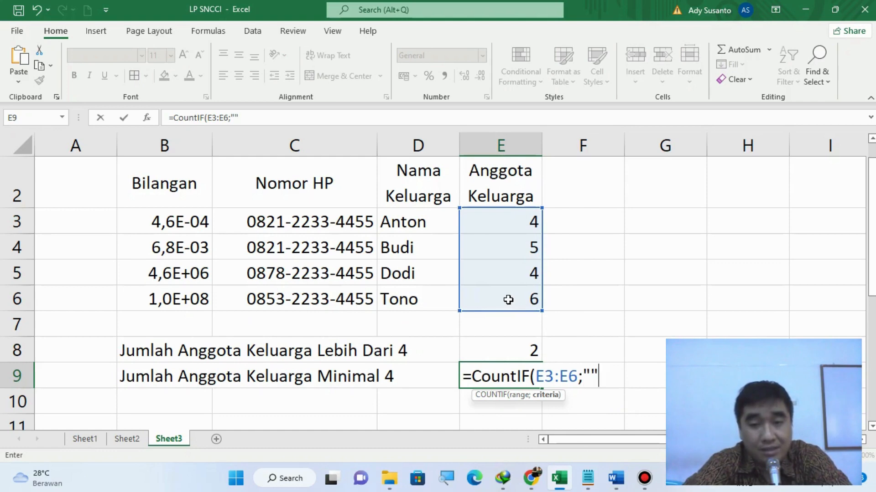
pyautogui.press('Left')
pyautogui.press('Right')
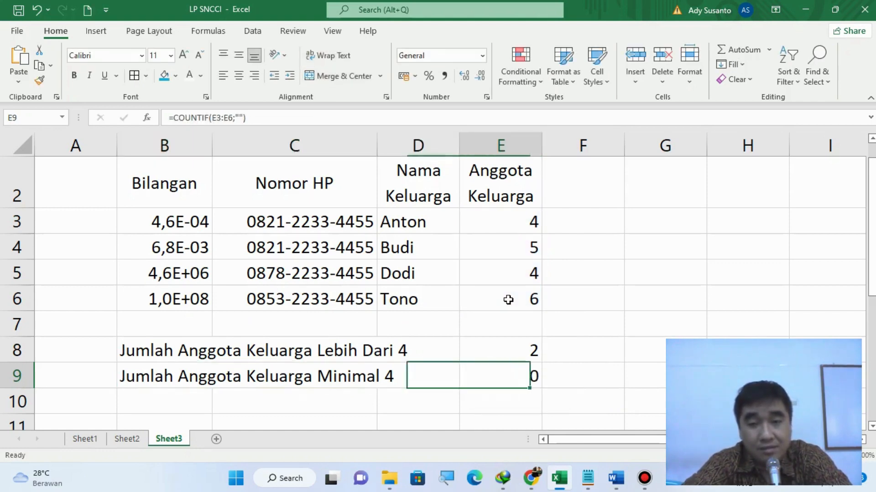
# - Complete the criterion of the formula in E9 as ">=4" and check the family member values in E3 through E6
pyautogui.press('F2')
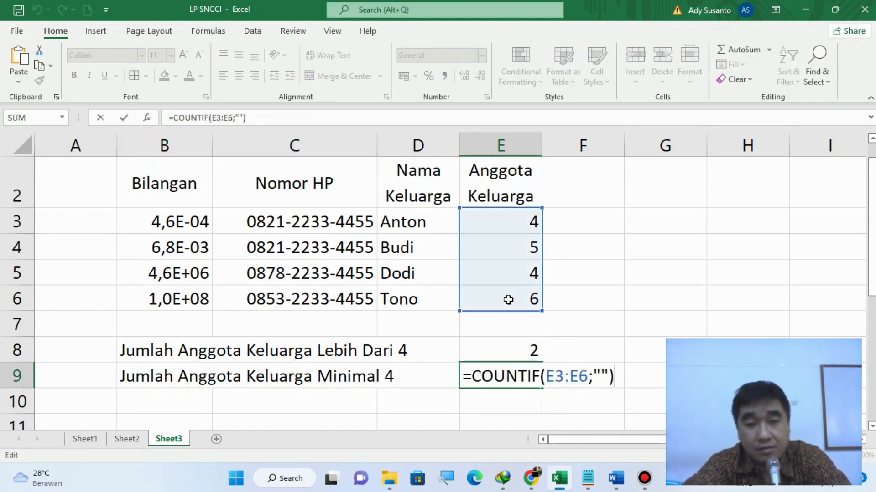
pyautogui.press('Left')
pyautogui.press('Left')
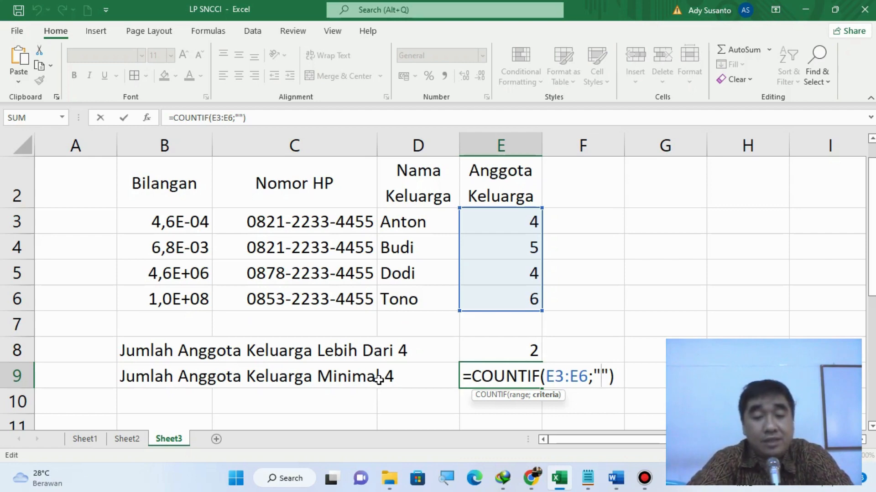
pyautogui.write('>')
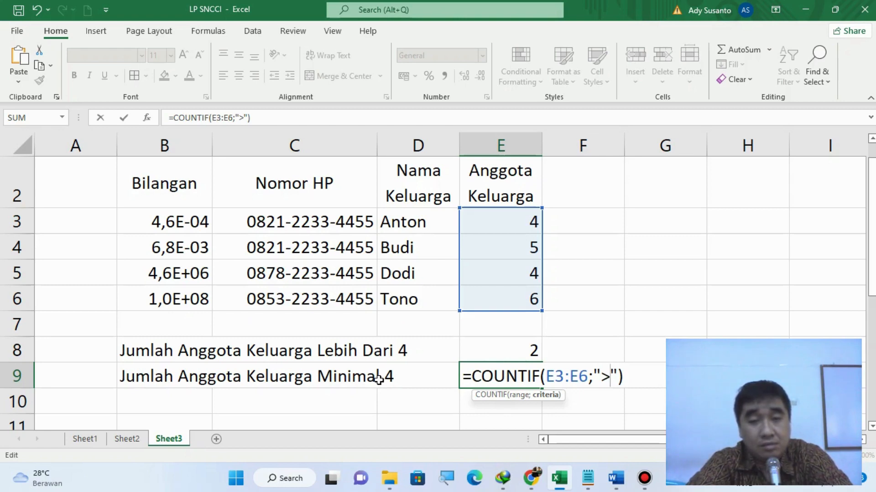
pyautogui.write('=')
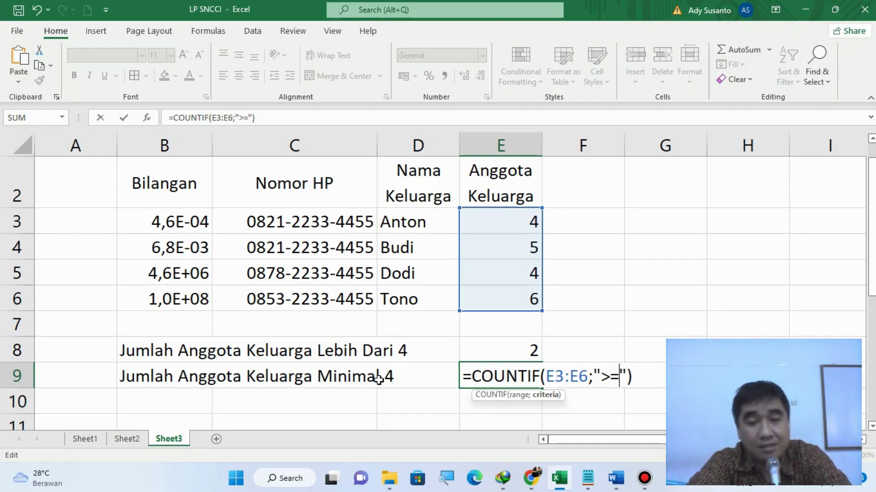
pyautogui.write('4')
pyautogui.press('Return')
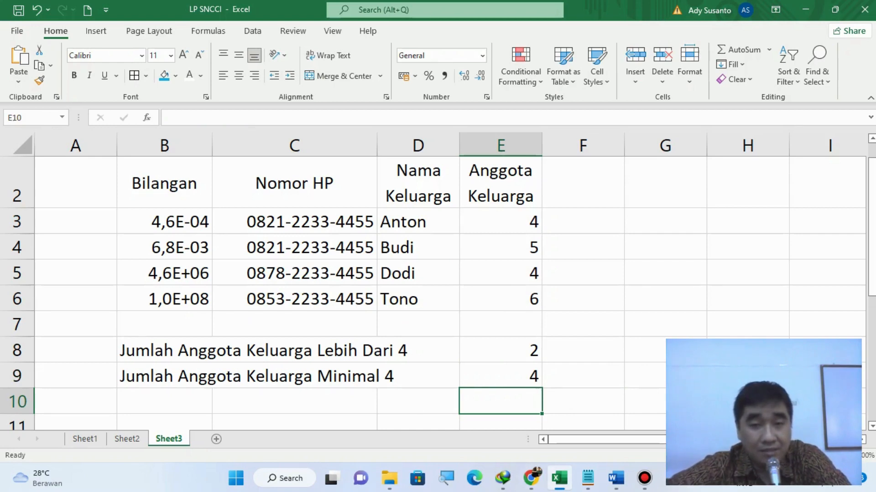
pyautogui.click(525, 227)
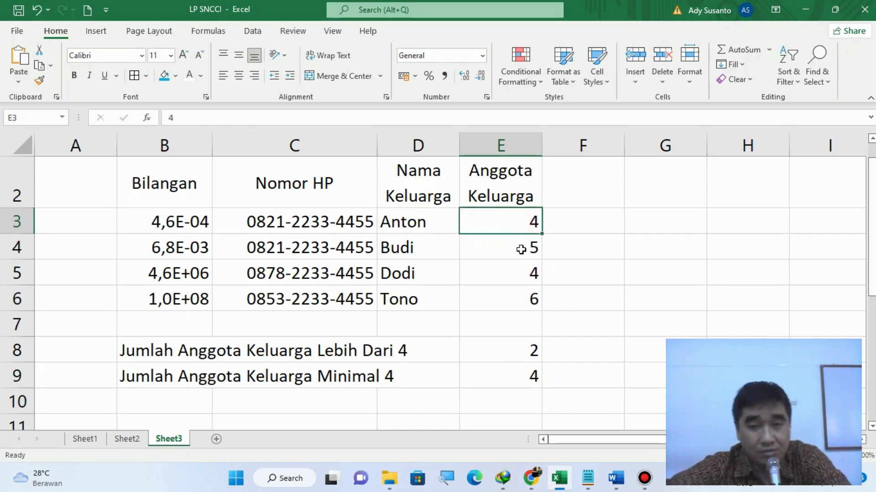
pyautogui.click(520, 249)
pyautogui.click(527, 273)
pyautogui.click(515, 299)
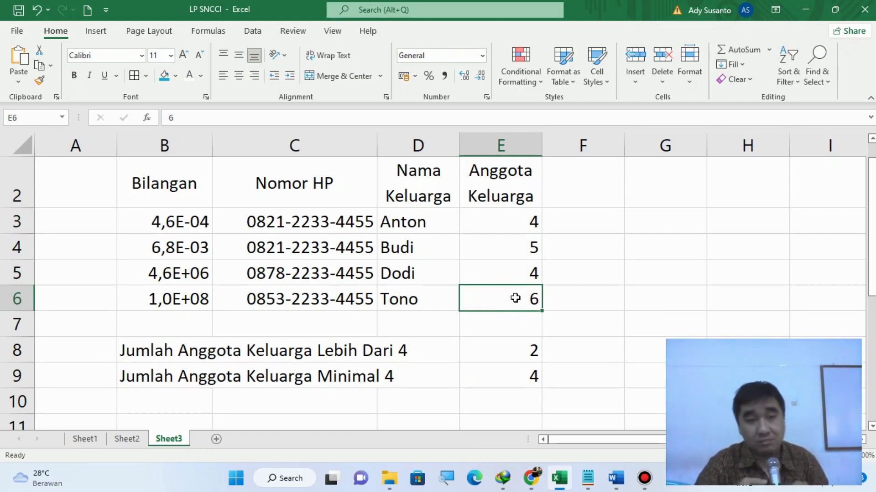
# - Enter the label Jumlah Anggota Keluarga Maksimal 4 in B10
pyautogui.click(164, 408)
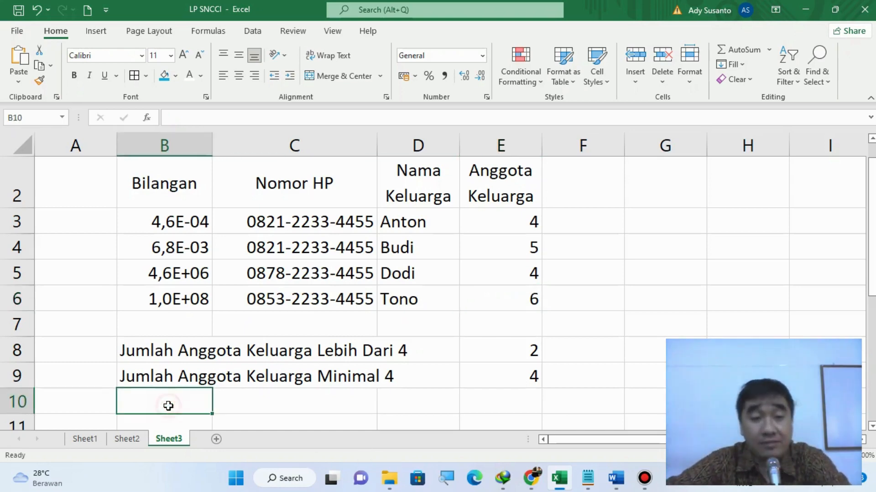
pyautogui.write('Ju')
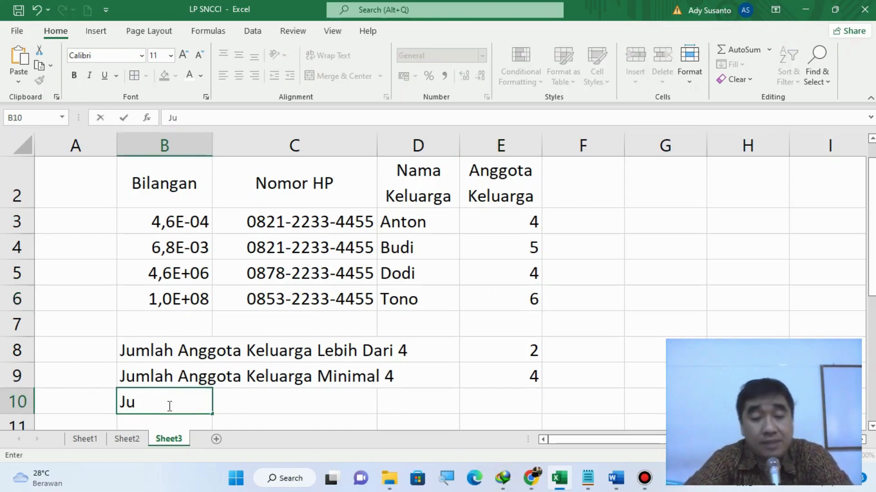
pyautogui.write('mlah Ang')
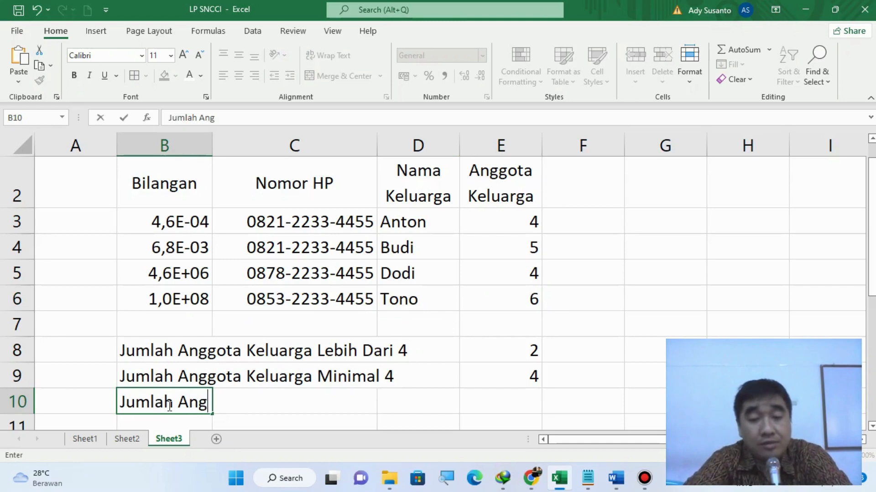
pyautogui.write('gota Kel')
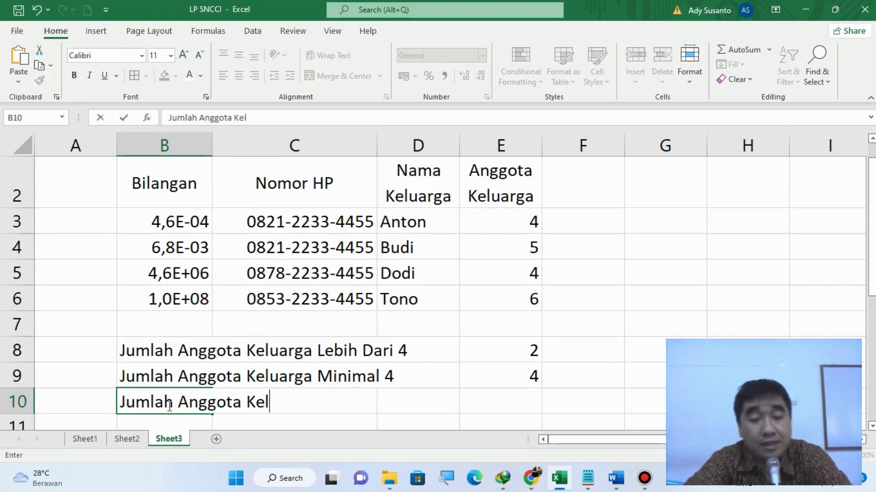
pyautogui.write('uaraga')
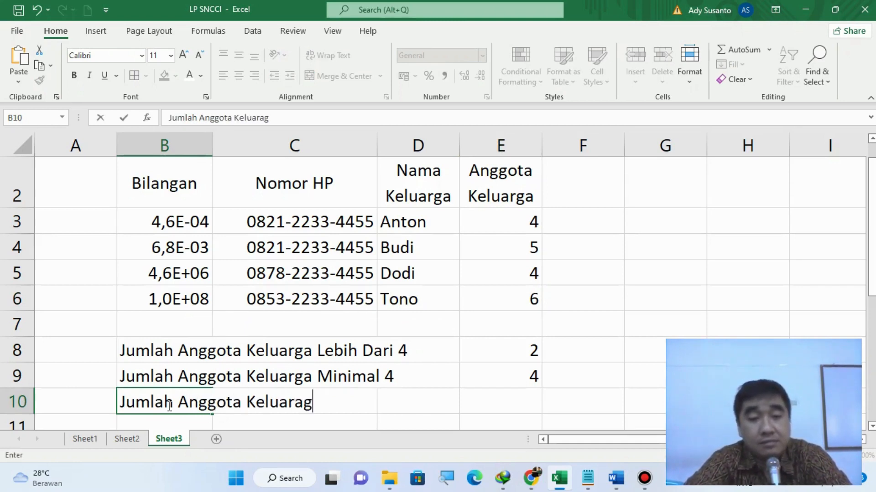
pyautogui.press('BackSpace')
pyautogui.press('BackSpace')
pyautogui.press('BackSpace')
pyautogui.press('BackSpace')
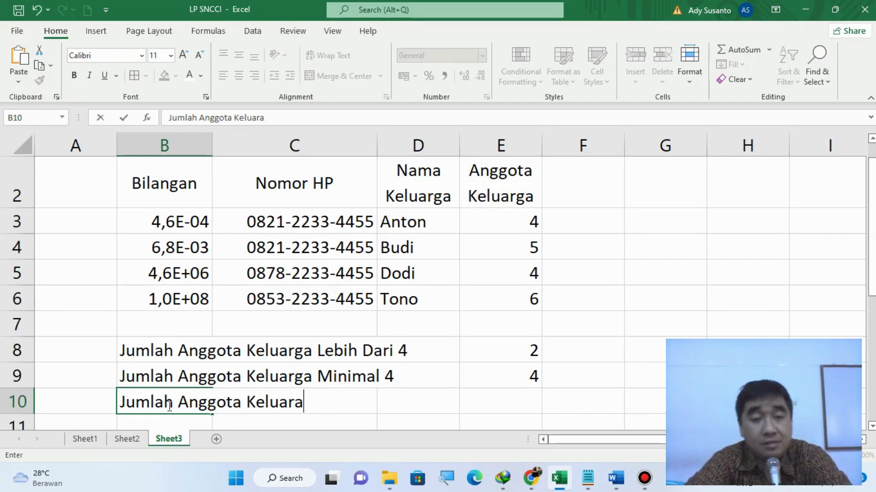
pyautogui.write('ga')
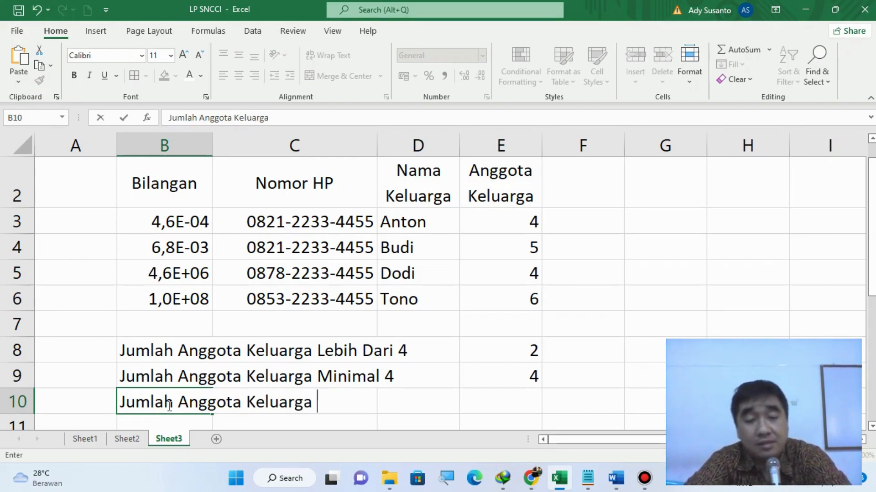
pyautogui.write(' Maks')
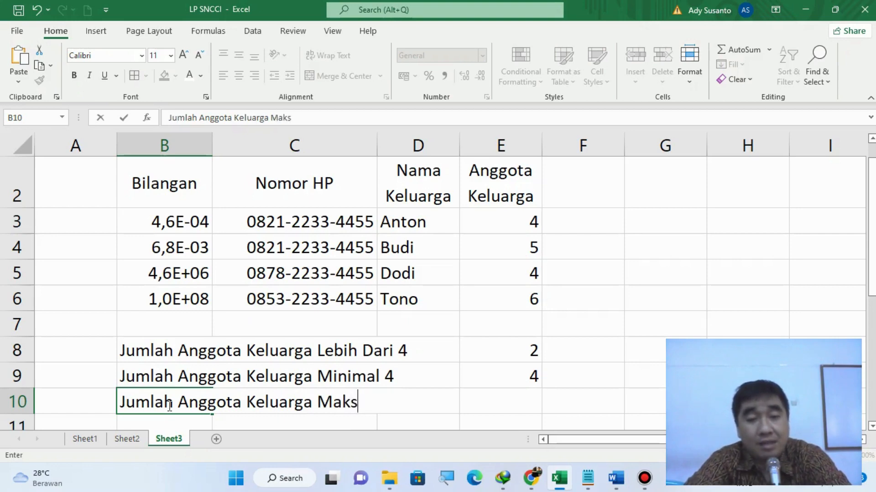
pyautogui.write('imal ')
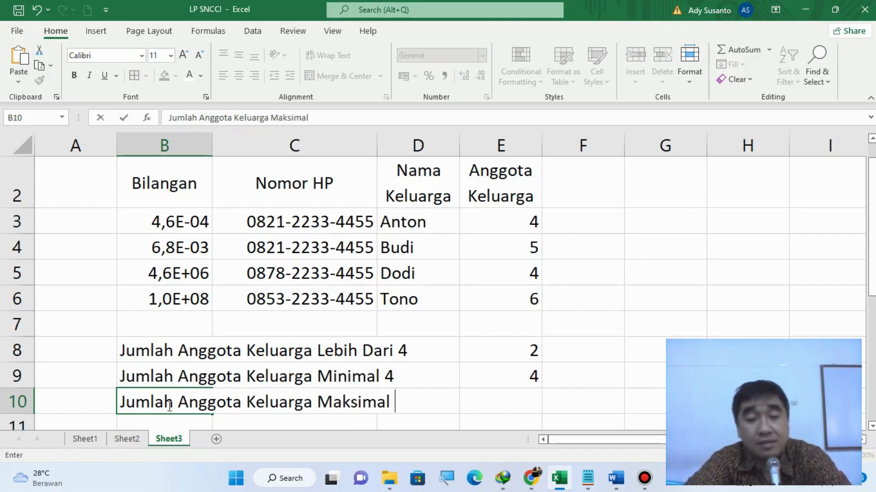
pyautogui.write('4')
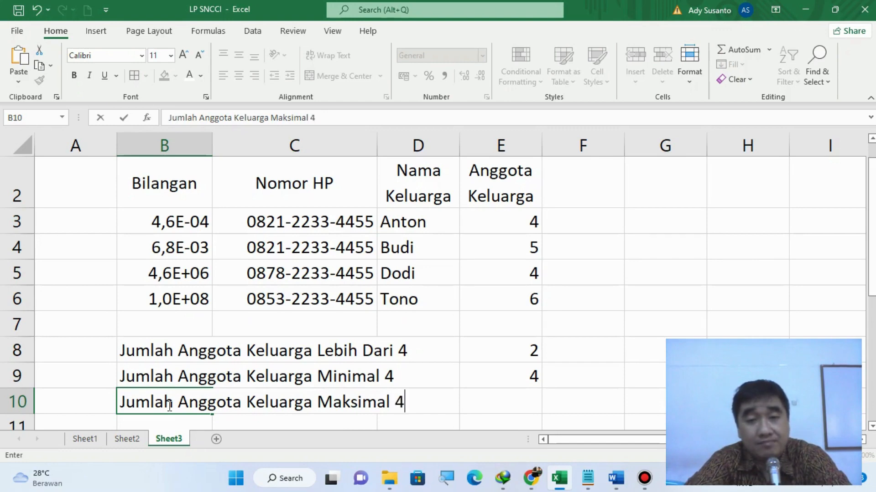
pyautogui.press('Return')
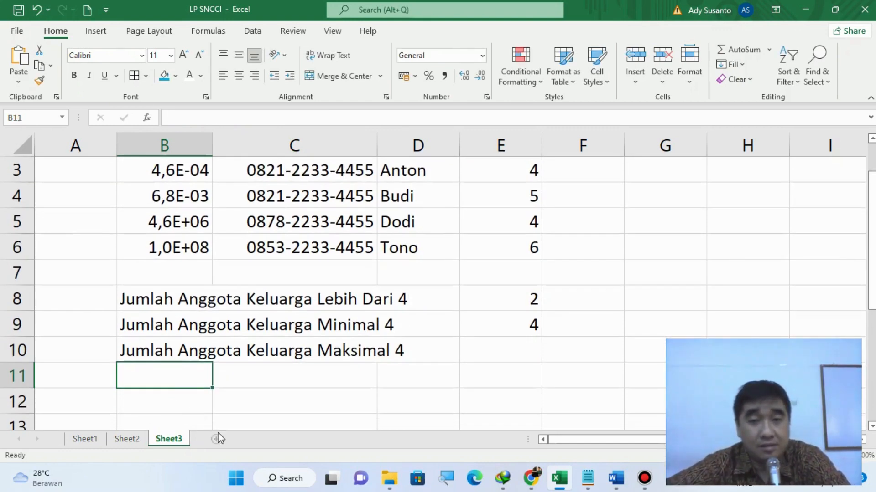
# - Merge cells B10:D10, apply middle alignment and text wrapping, and align the Maksimal 4 label to the left
pyautogui.scroll(1, 219, 439)
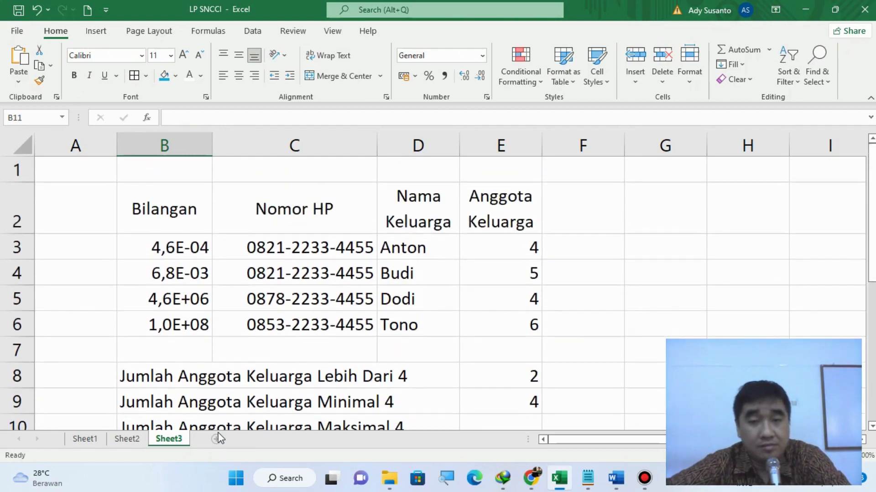
pyautogui.scroll(-2, 219, 438)
pyautogui.scroll(1, 219, 438)
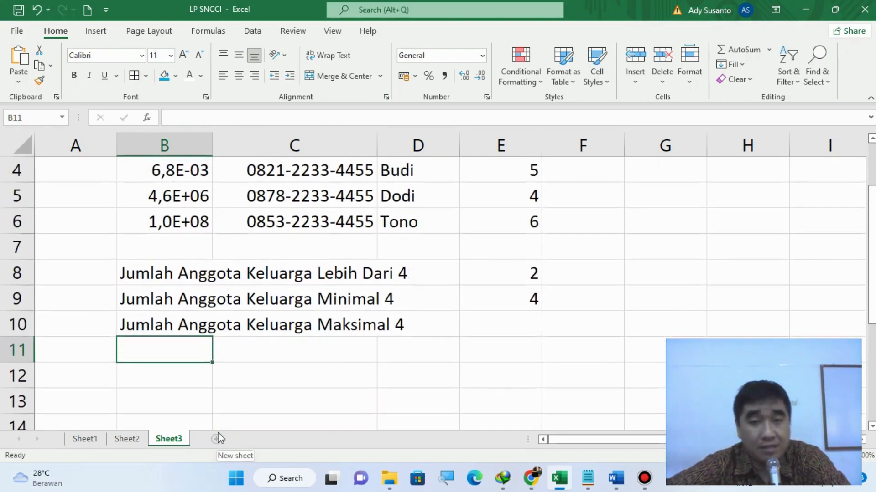
pyautogui.scroll(1, 219, 438)
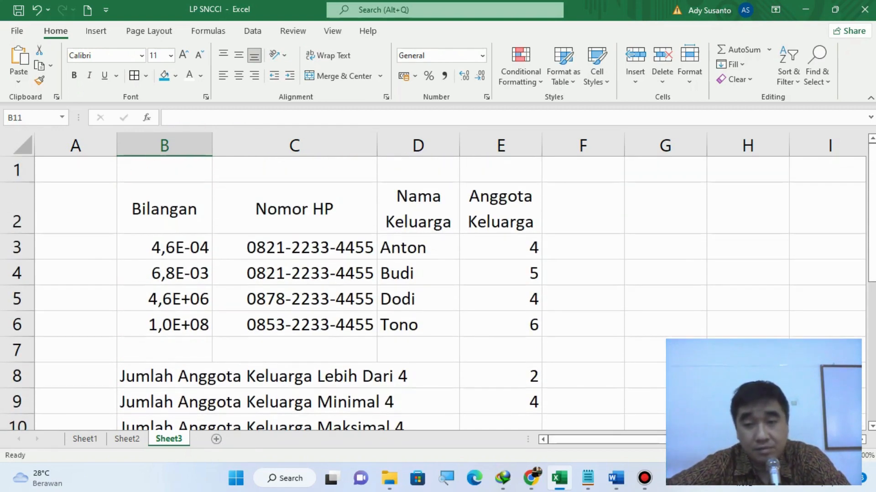
pyautogui.keyDown('ctrl'); pyautogui.scroll(-1, 228, 434); pyautogui.keyUp('ctrl')
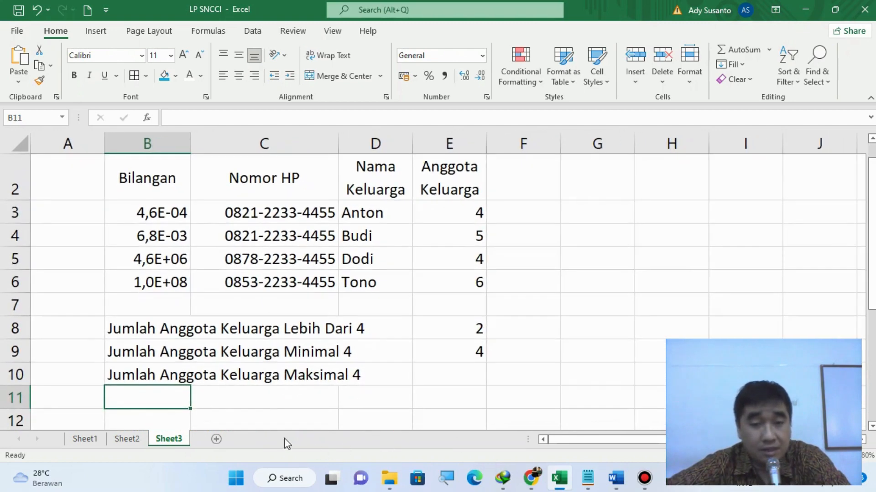
pyautogui.moveTo(132, 372); pyautogui.dragTo(364, 367)
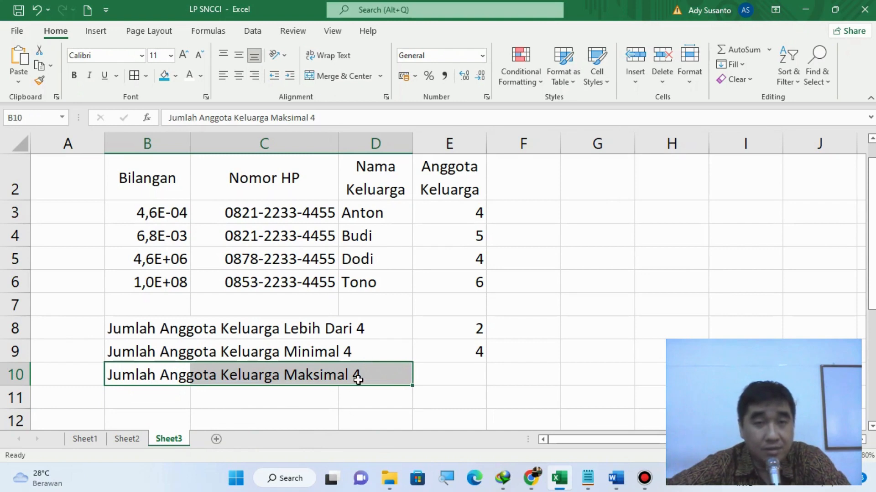
pyautogui.click(347, 76)
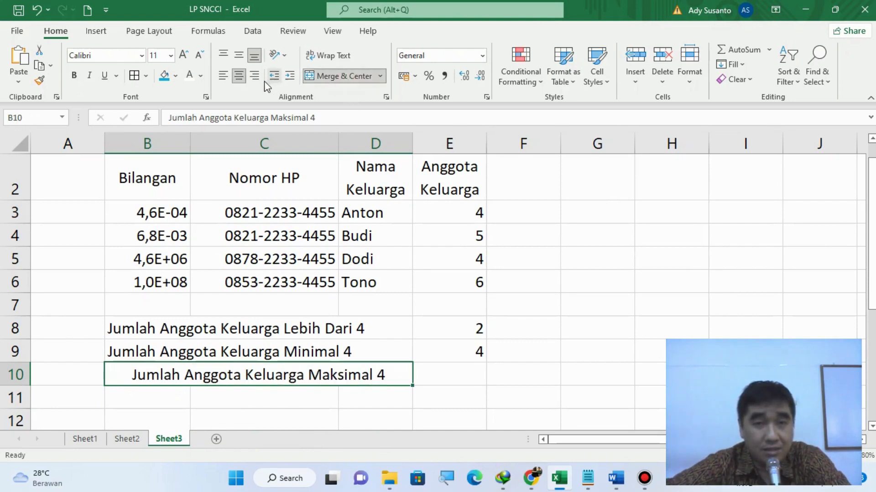
pyautogui.click(239, 55)
pyautogui.click(328, 55)
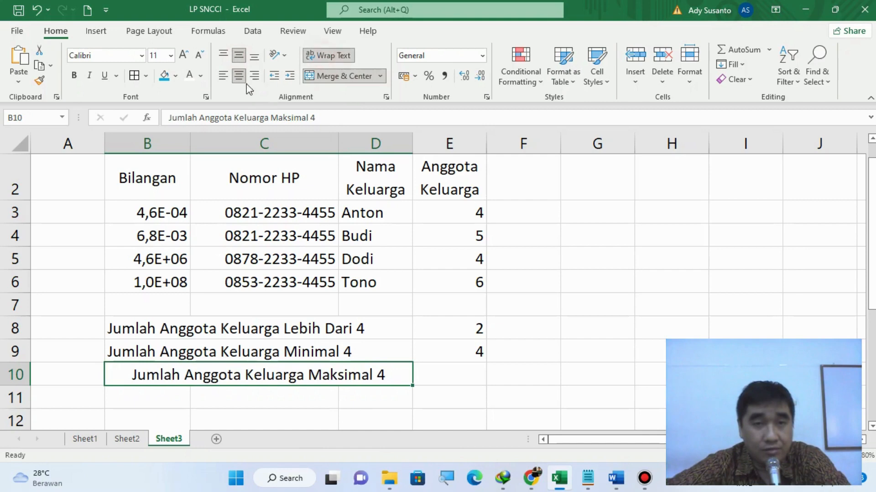
pyautogui.click(224, 74)
# - Enter a COUNTIF formula in E10 with the range E3:E6 and an empty pair of quotation marks as criterion
pyautogui.click(480, 377)
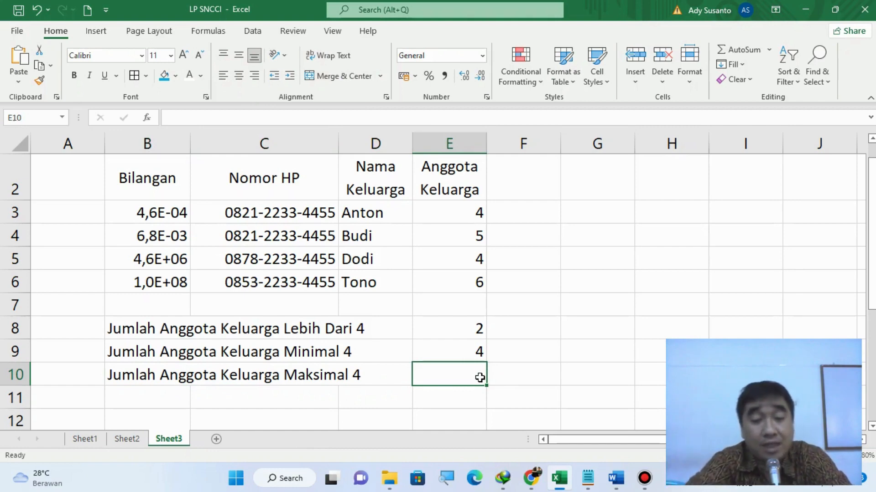
pyautogui.write('=Count')
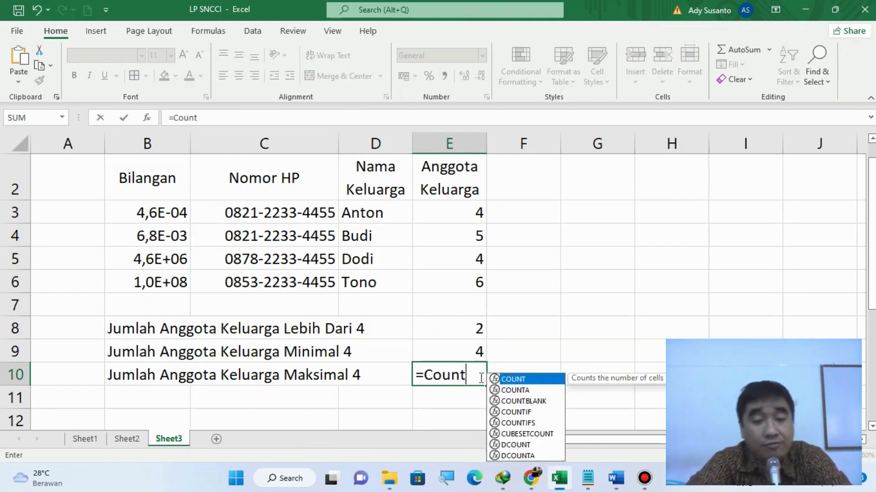
pyautogui.write('IF(')
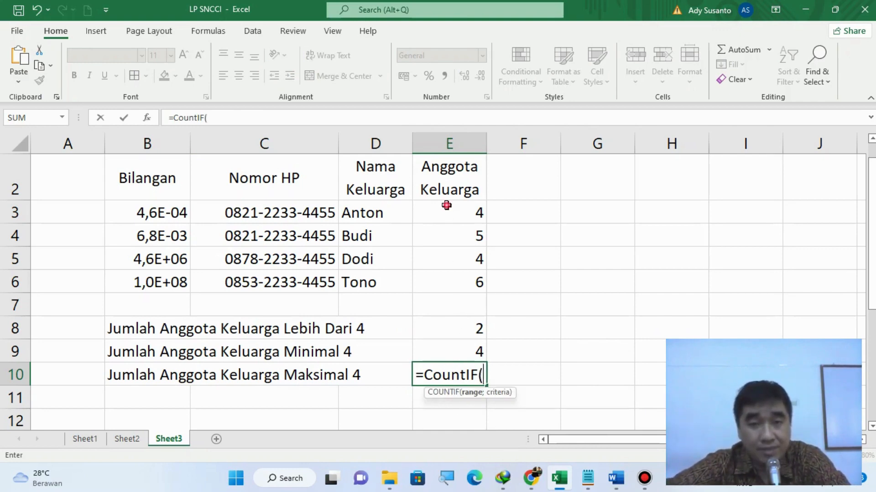
pyautogui.moveTo(447, 210); pyautogui.dragTo(448, 275)
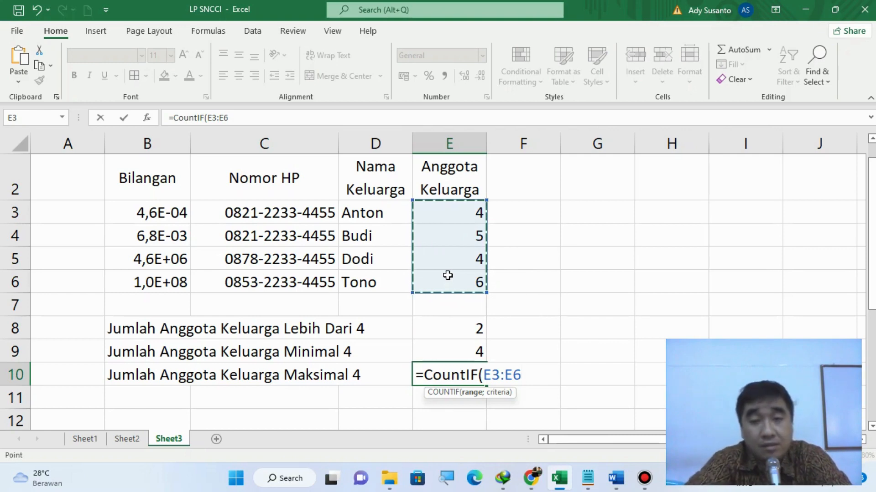
pyautogui.write(';')
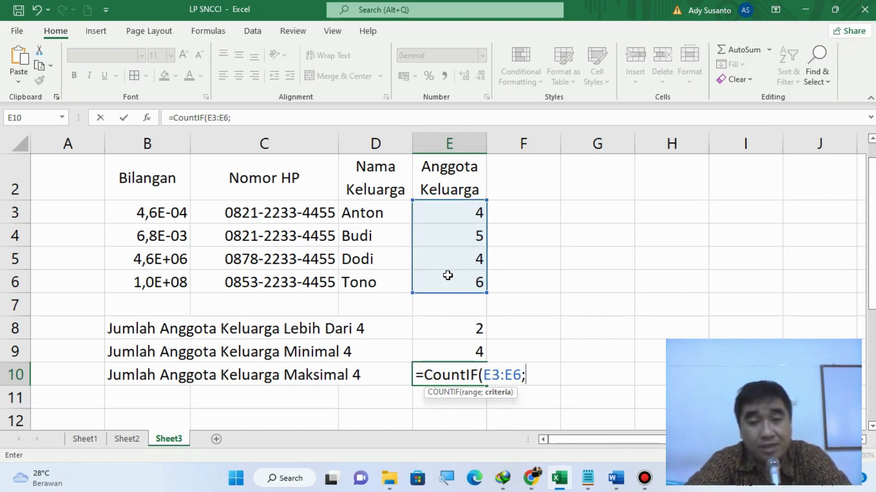
pyautogui.write('""')
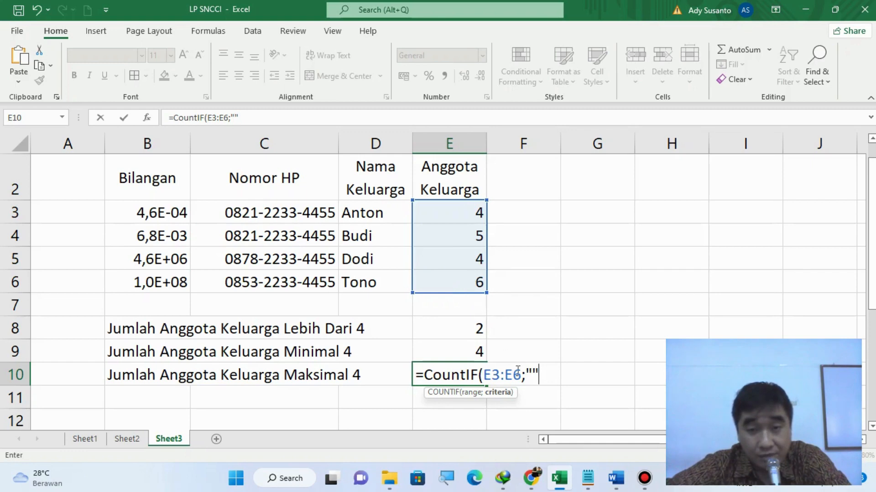
# - Complete the criterion of the formula in E10 as "<=4" and check the family member values in E3 and E5
pyautogui.click(530, 376)
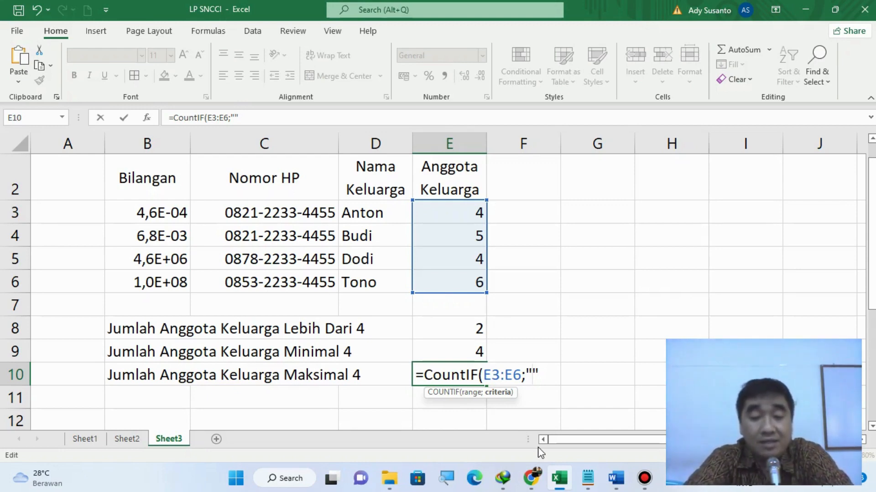
pyautogui.write('<=')
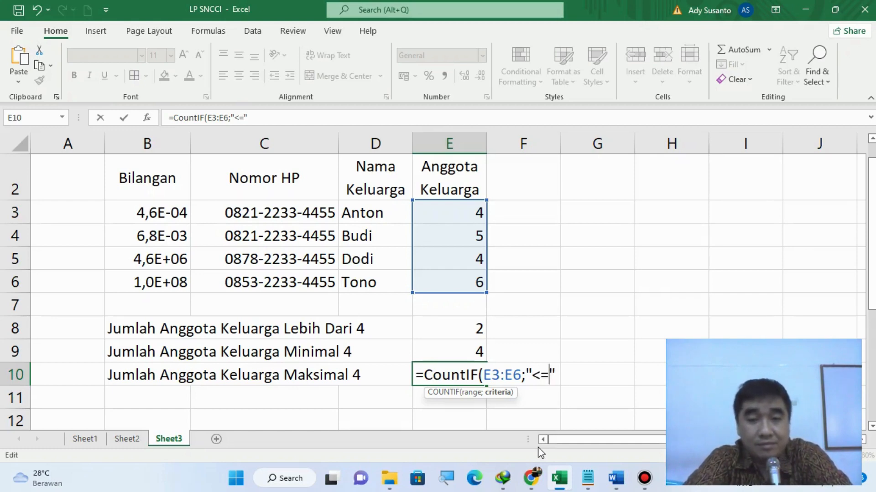
pyautogui.write('4')
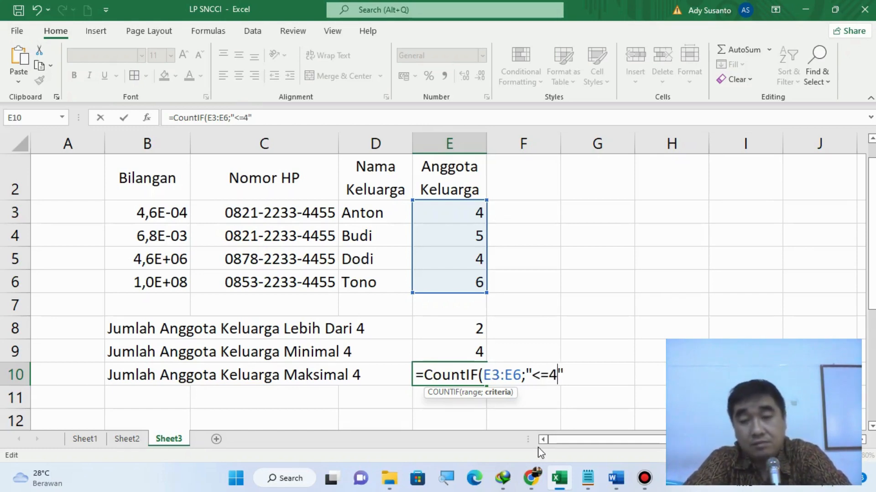
pyautogui.press('Right')
pyautogui.write(')')
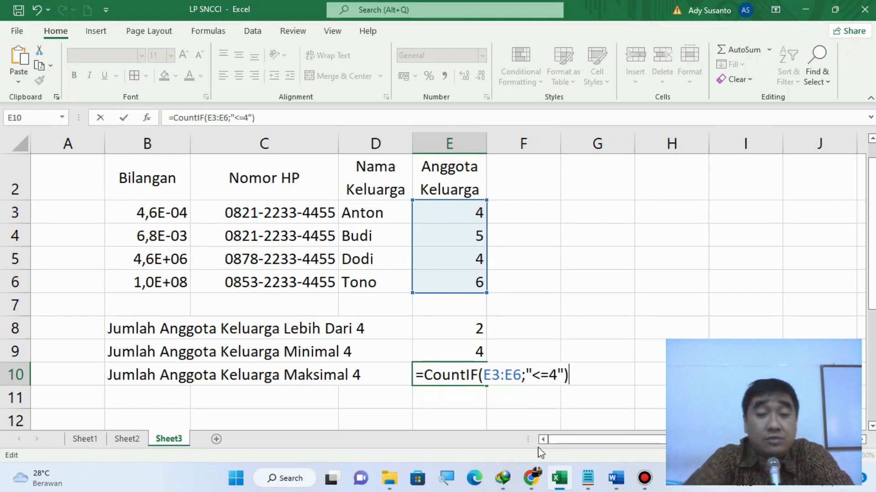
pyautogui.press('Return')
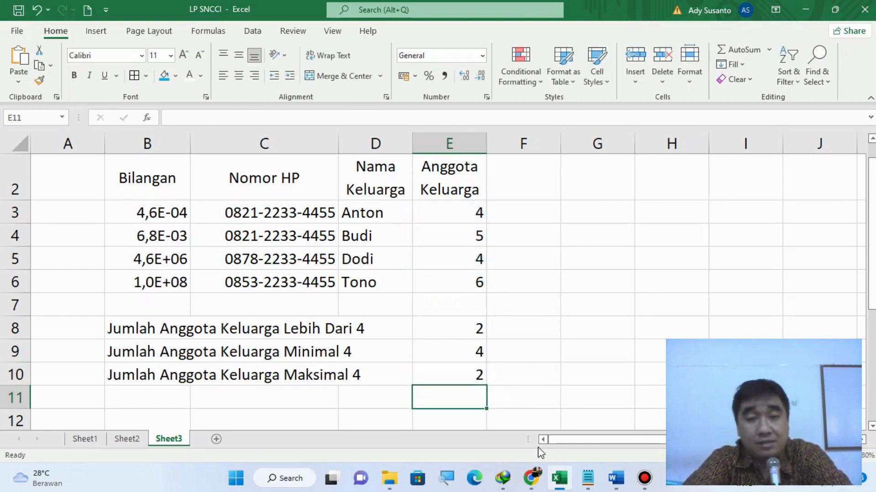
pyautogui.click(467, 216)
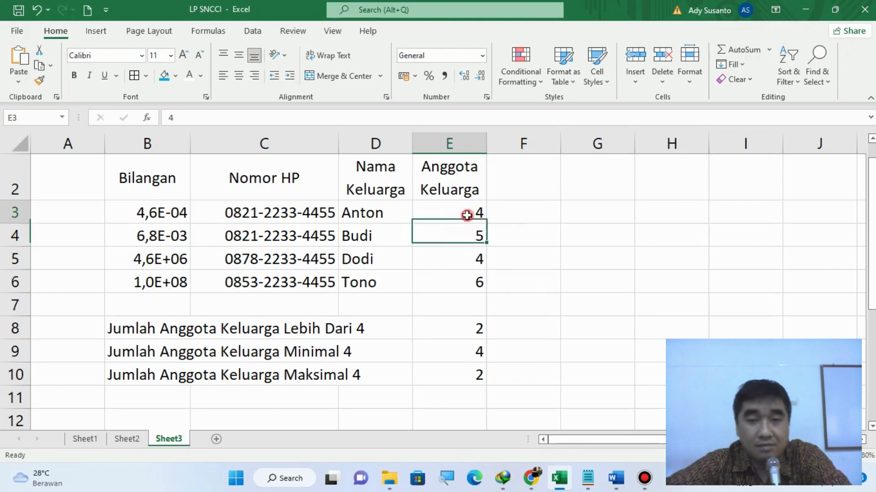
pyautogui.click(464, 255)
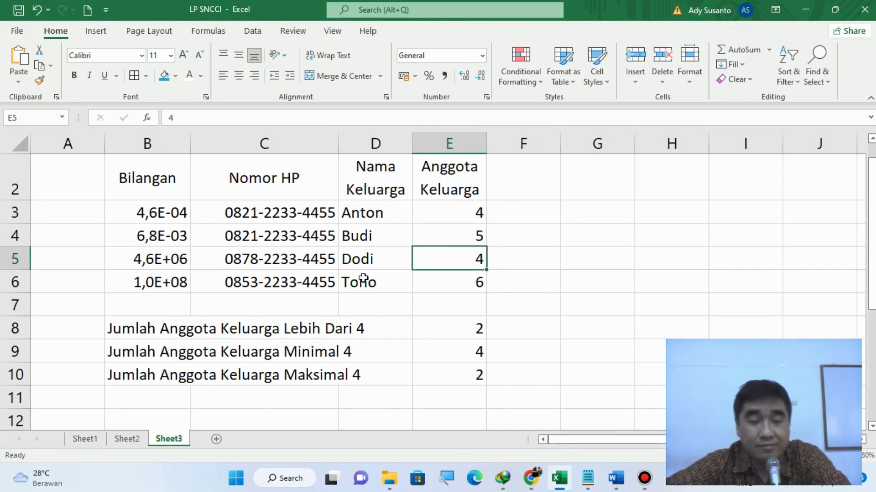
# - Enter the label Jumlah Anggota Keluarga Bukan 5 in B11
pyautogui.click(141, 401)
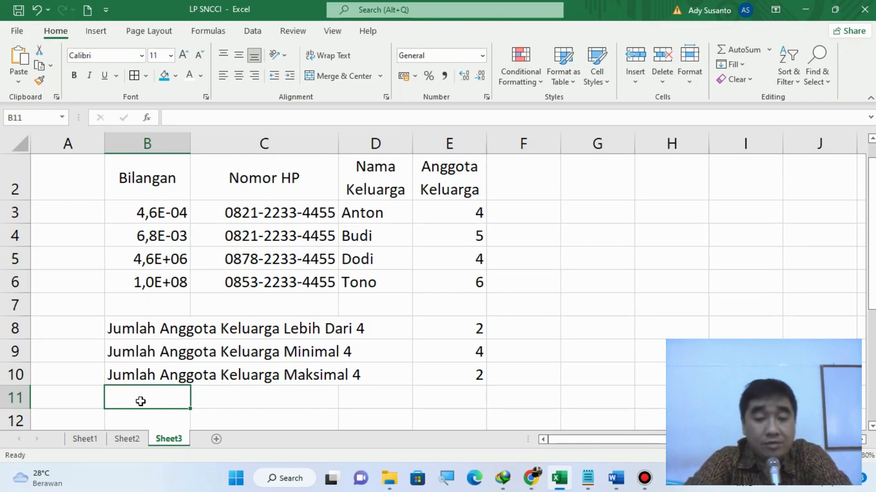
pyautogui.write('Jumlah ')
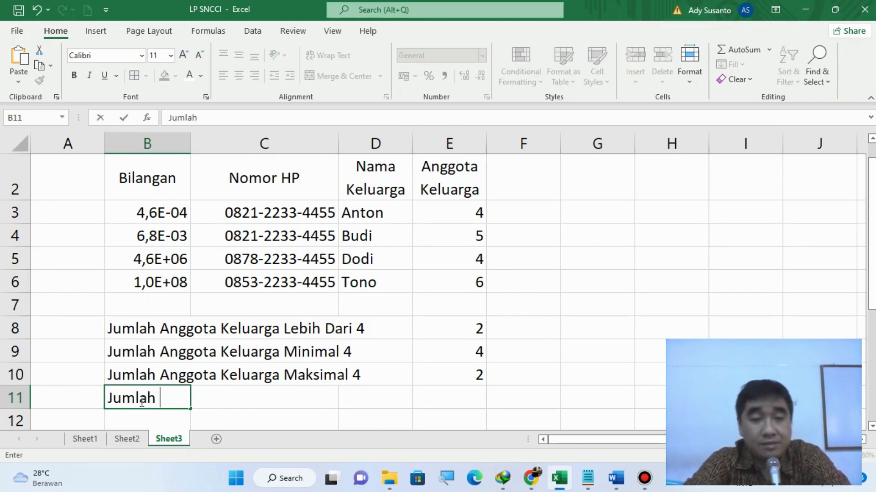
pyautogui.write('Angg')
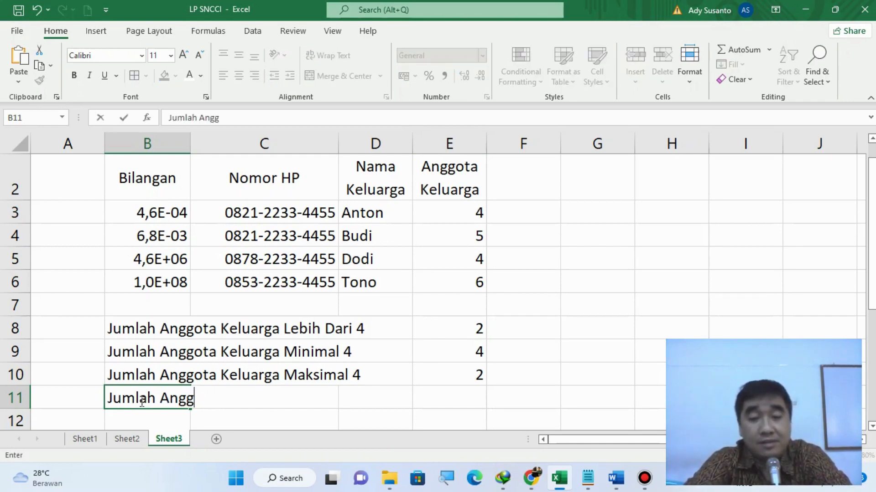
pyautogui.write('ota Keluara')
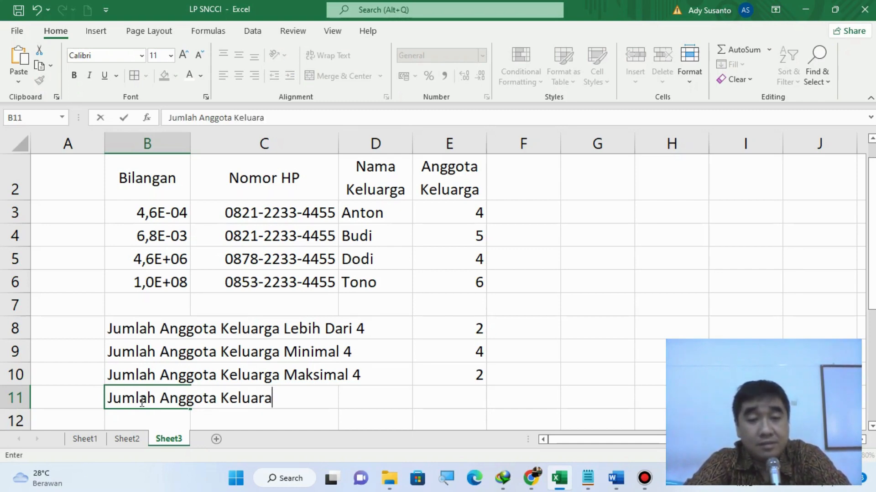
pyautogui.press('BackSpace')
pyautogui.write('ga ')
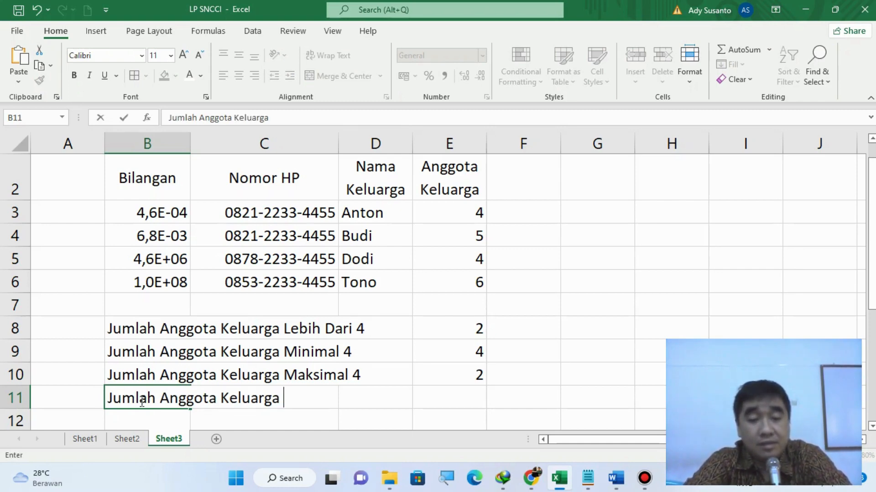
pyautogui.write('Bukan ')
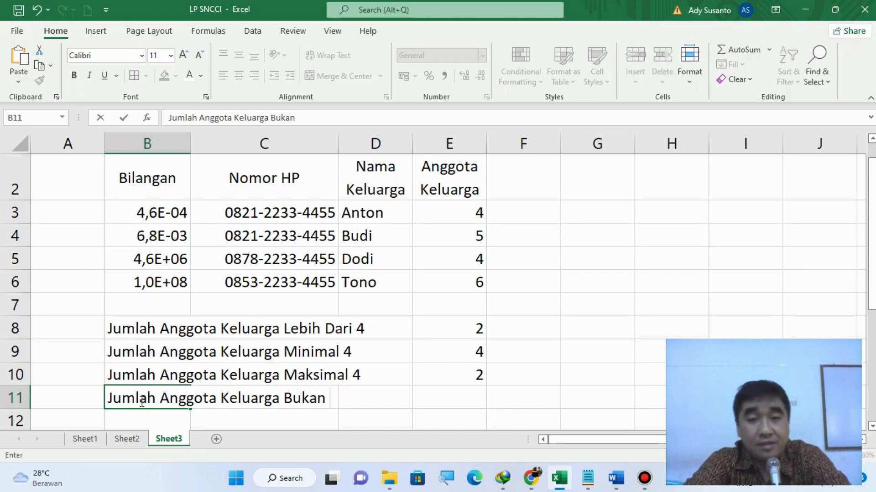
pyautogui.write('5')
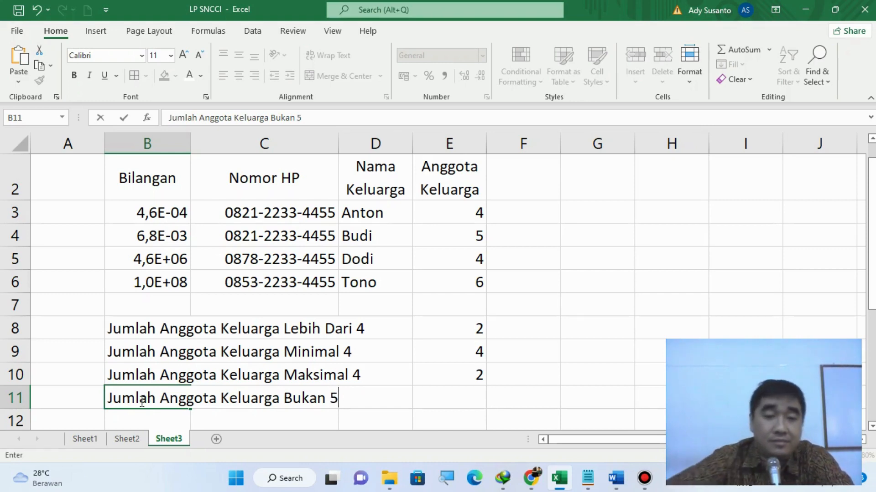
pyautogui.click(429, 419)
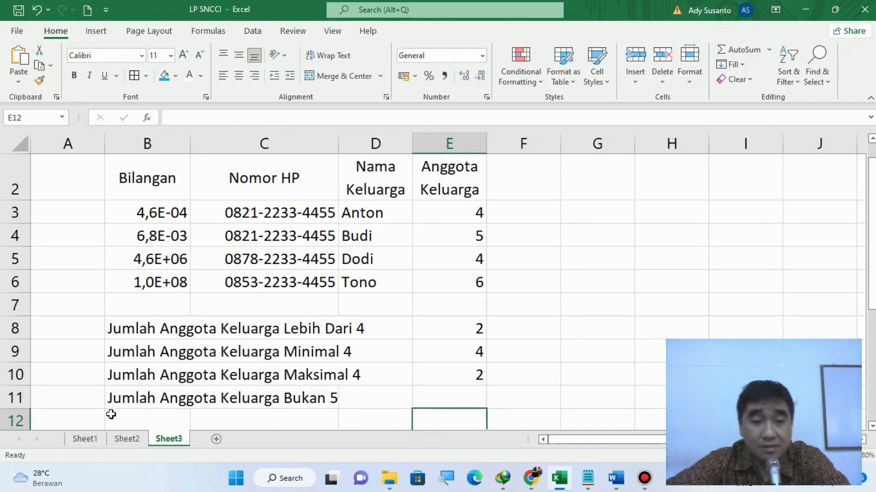
# - Merge cells B11:D11, apply text wrapping and middle alignment, and align the Bukan 5 label to the left
pyautogui.moveTo(117, 397); pyautogui.dragTo(360, 403)
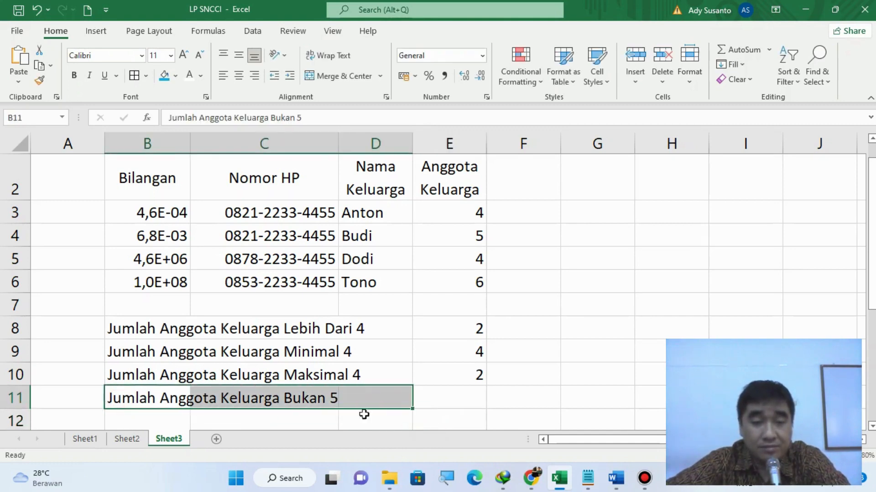
pyautogui.click(335, 78)
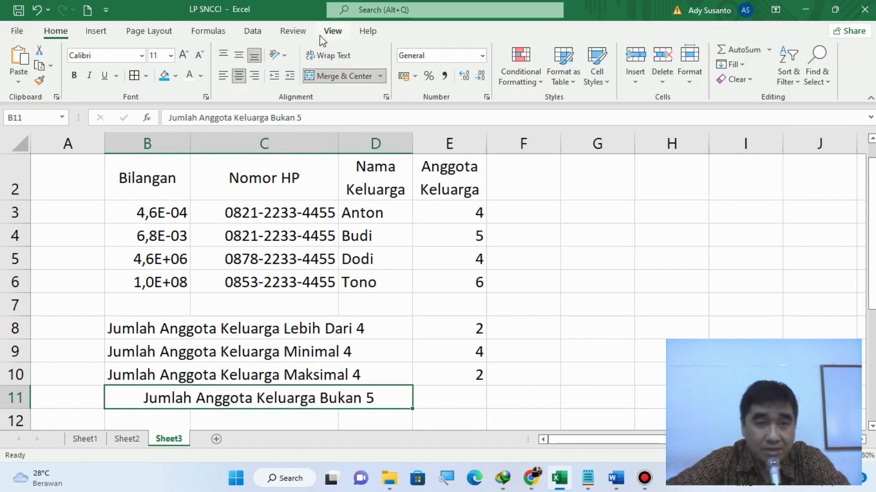
pyautogui.click(318, 57)
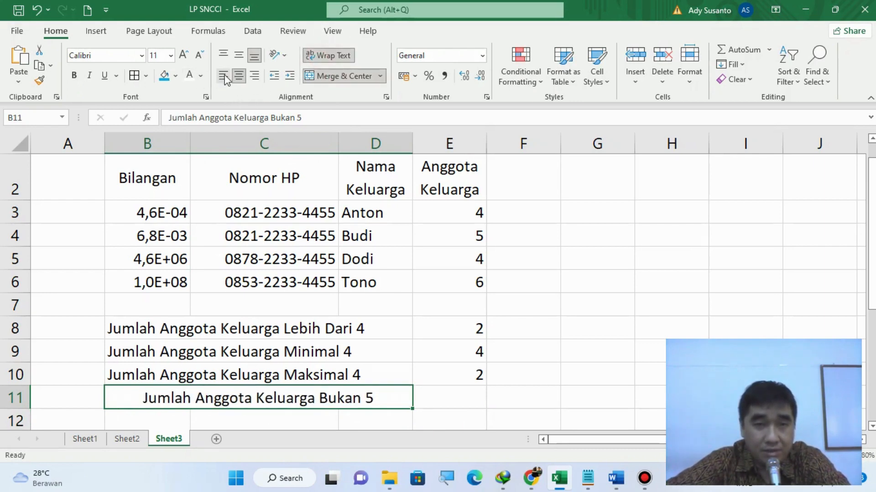
pyautogui.click(237, 54)
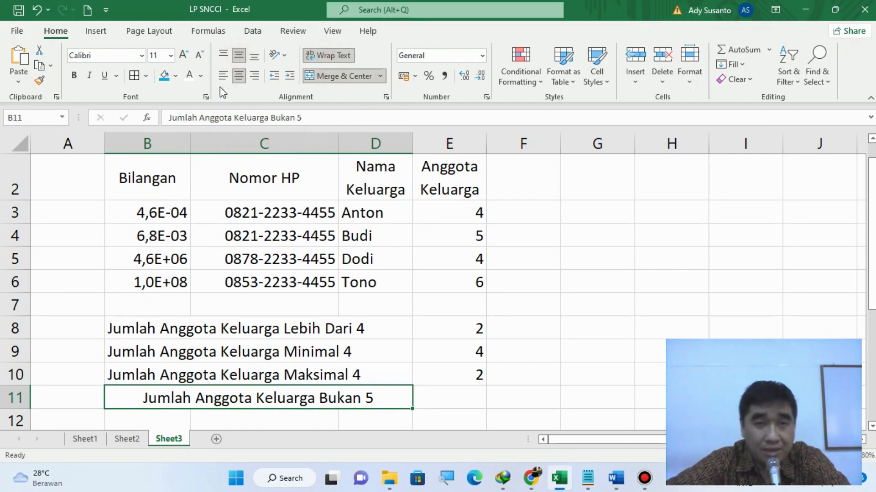
pyautogui.click(223, 78)
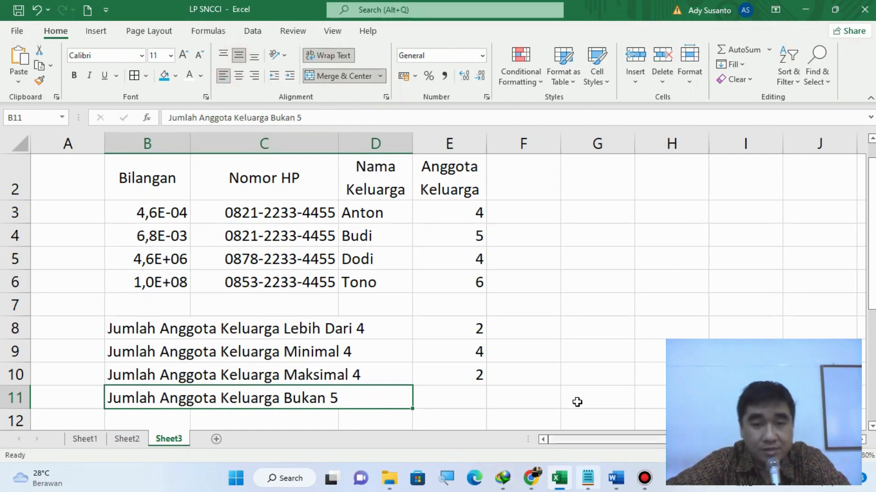
# - Enter the formula =COUNTIF(E3:E6;"<>5") in E11 to count the families whose member number is not 5
pyautogui.click(474, 403)
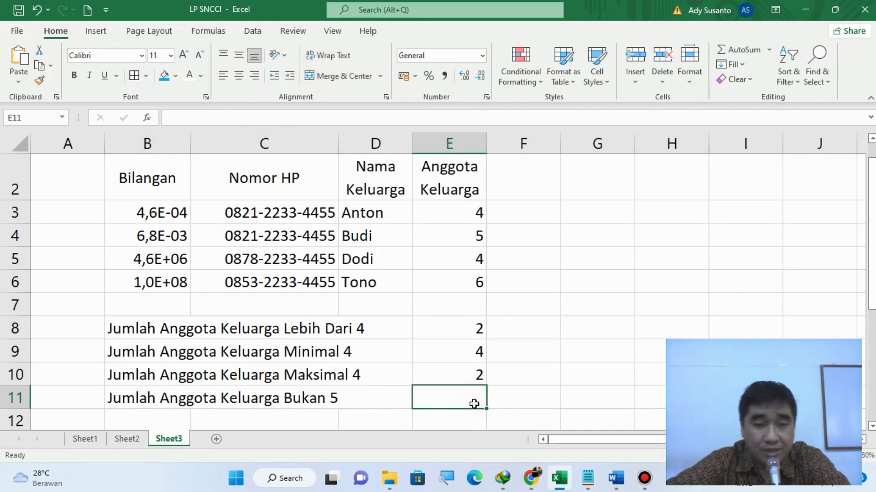
pyautogui.write('=')
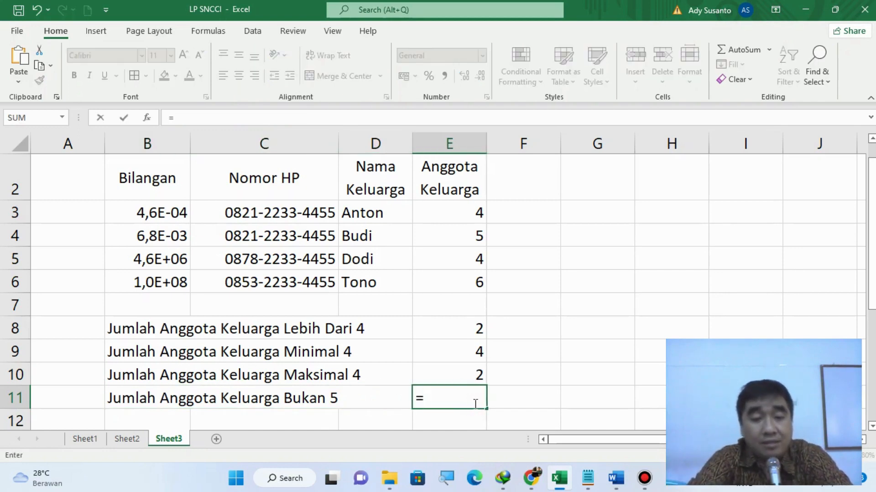
pyautogui.write('CountIF(')
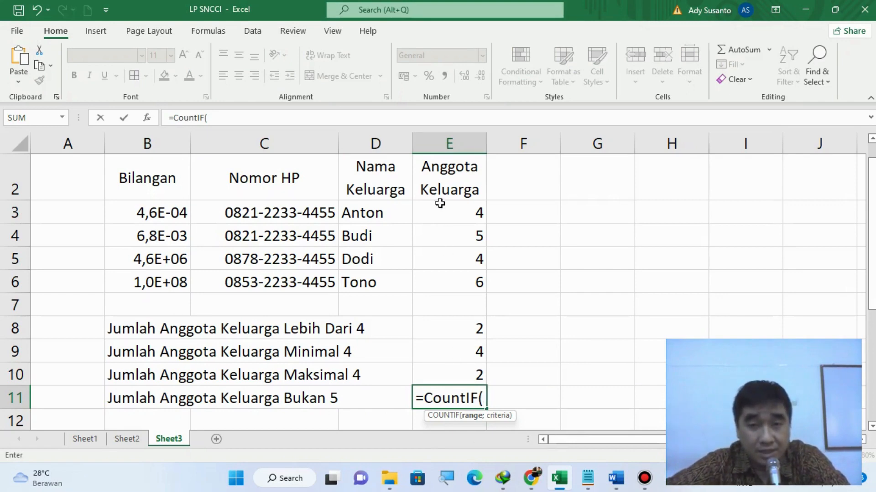
pyautogui.moveTo(437, 213); pyautogui.dragTo(443, 287)
pyautogui.write(';')
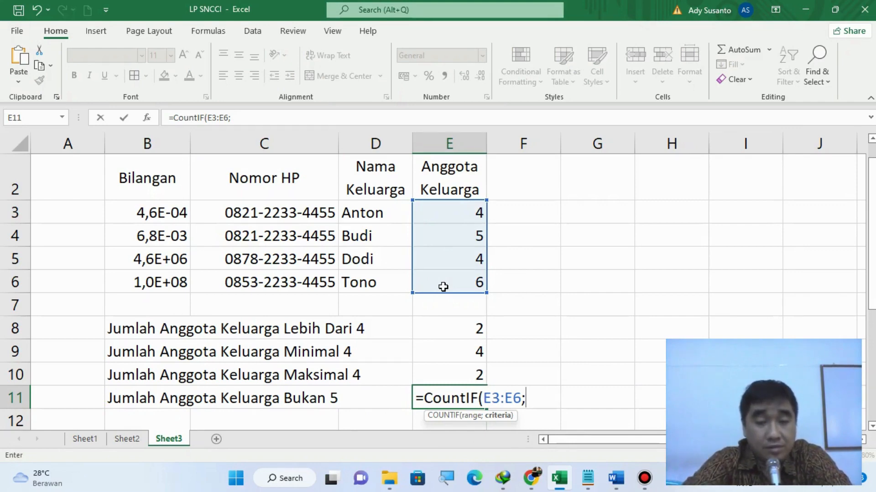
pyautogui.write('""')
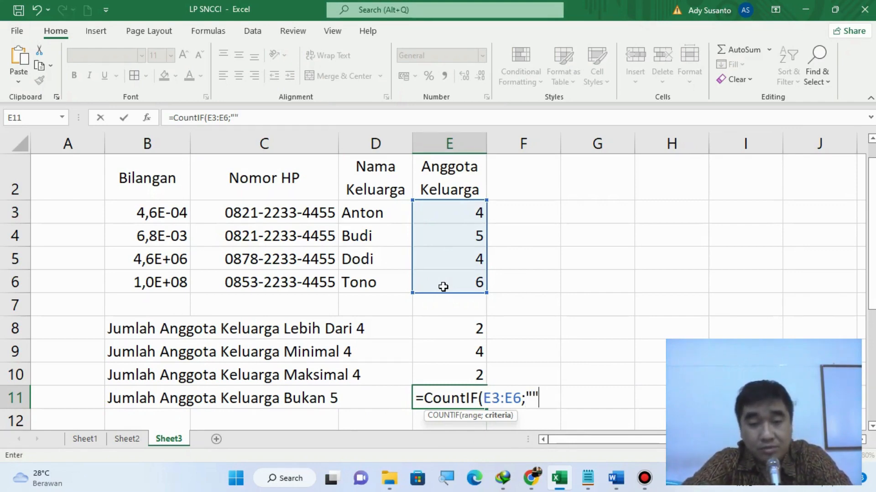
pyautogui.press('F2')
pyautogui.press('Left')
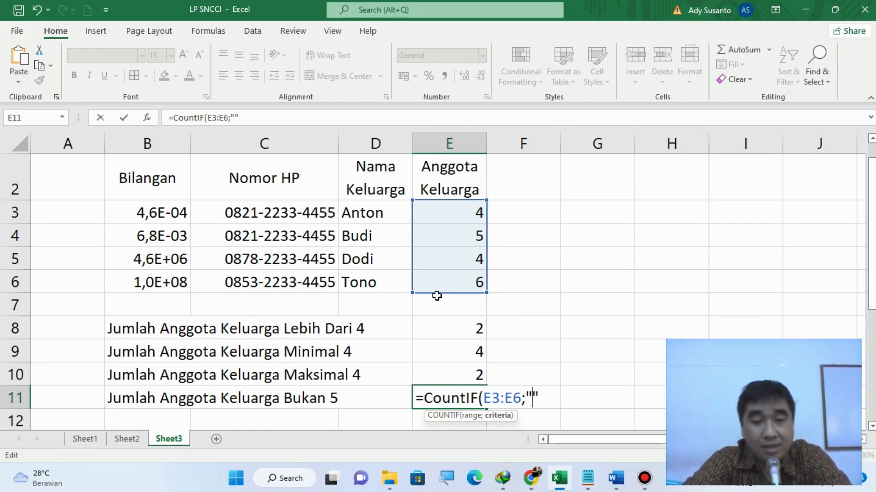
pyautogui.write('<>')
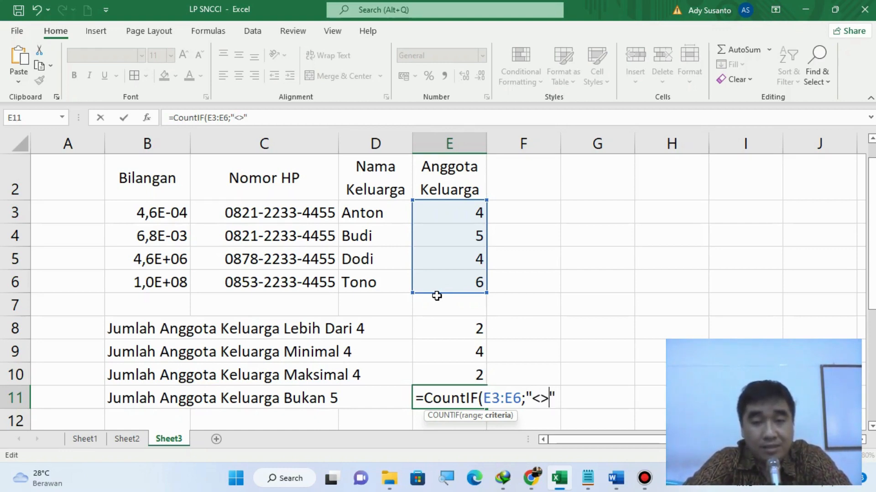
pyautogui.write('5"')
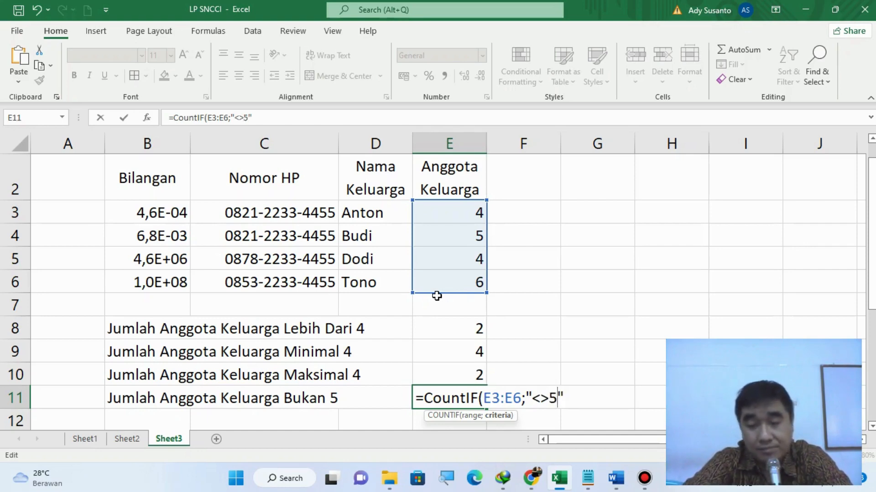
pyautogui.write(')')
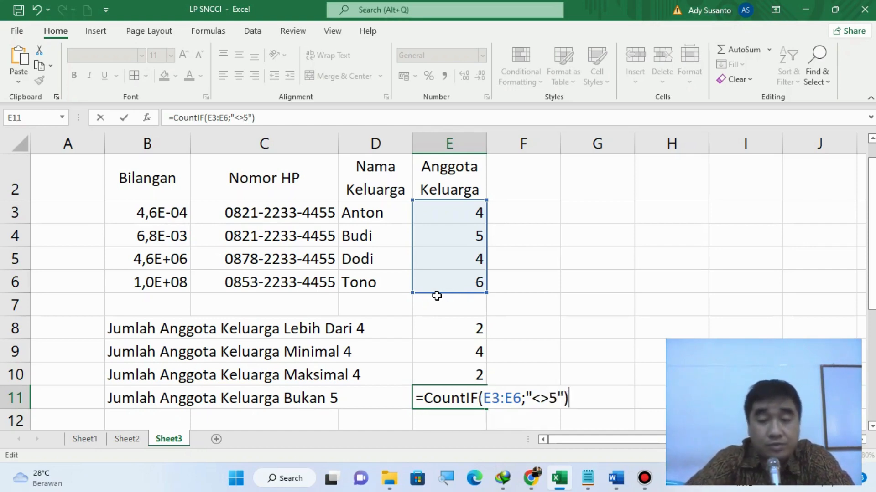
pyautogui.press('Return')
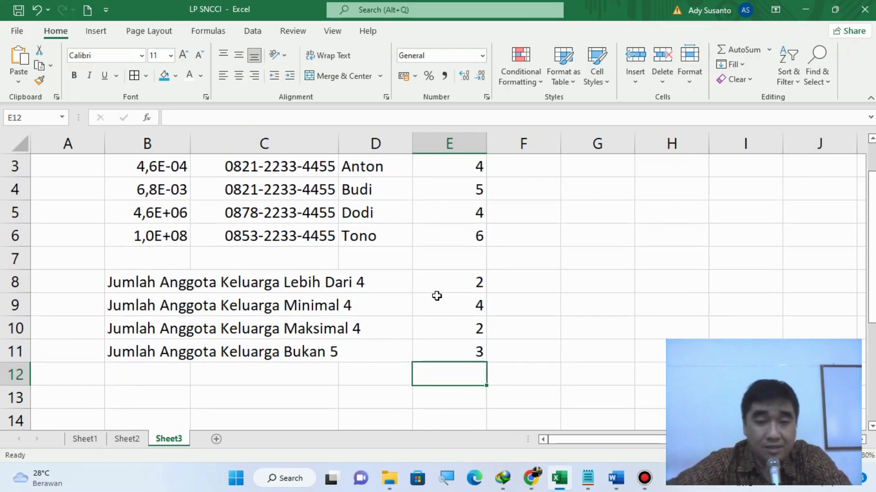
# - Check the family member values in E3, E5 and E6 against the Bukan 5 count in row 11
pyautogui.scroll(1, 436, 296)
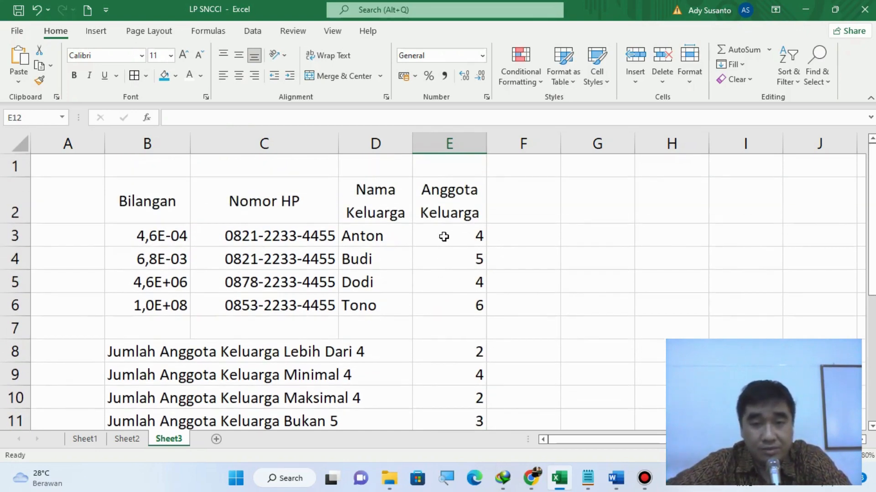
pyautogui.click(444, 236)
pyautogui.click(453, 279)
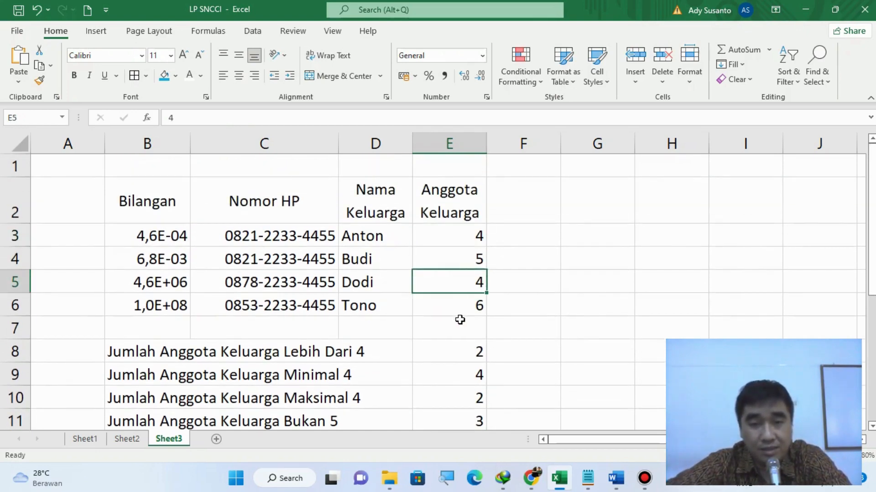
pyautogui.click(457, 306)
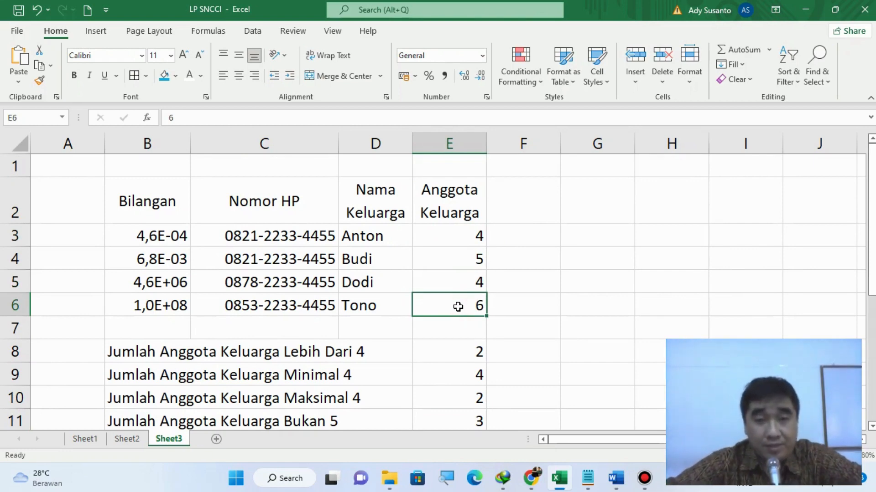
pyautogui.scroll(-1, 457, 307)
pyautogui.scroll(1, 458, 307)
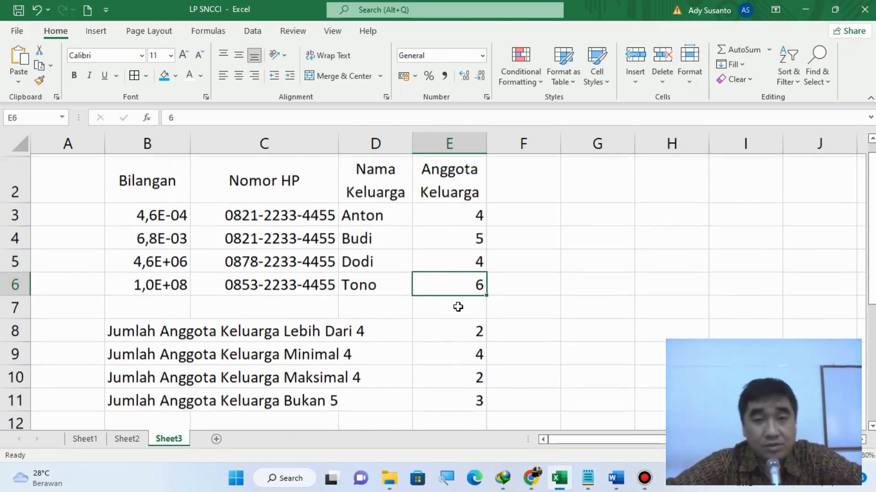
pyautogui.scroll(1, 458, 307)
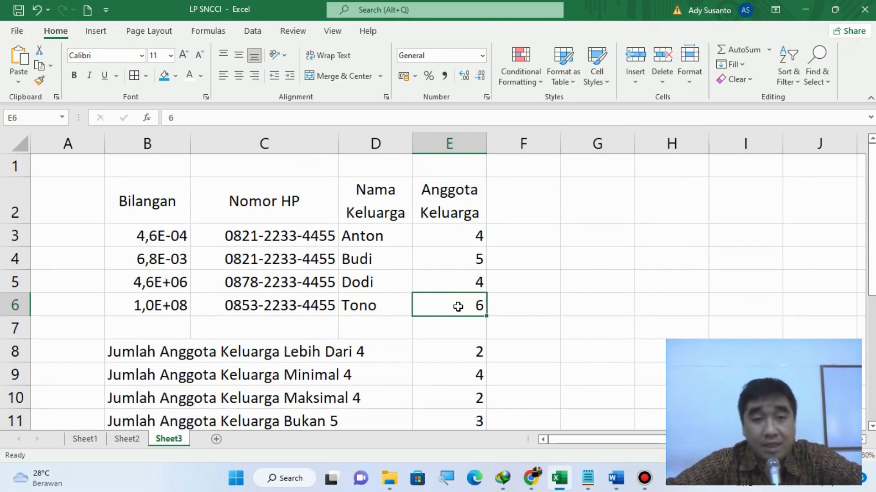